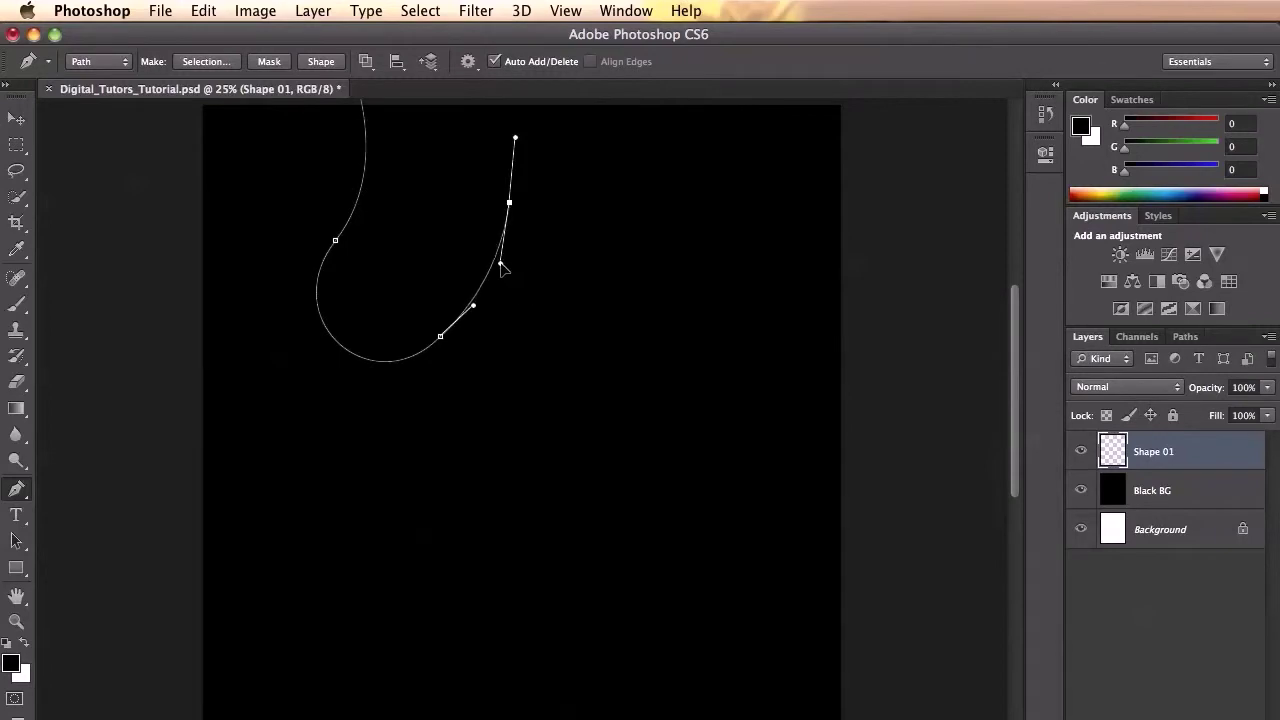
# Extend the Pen path with curved segments into a second, smaller lobe, and close it at its starting point above the canvas.
pyautogui.scroll(1, 506, 280)
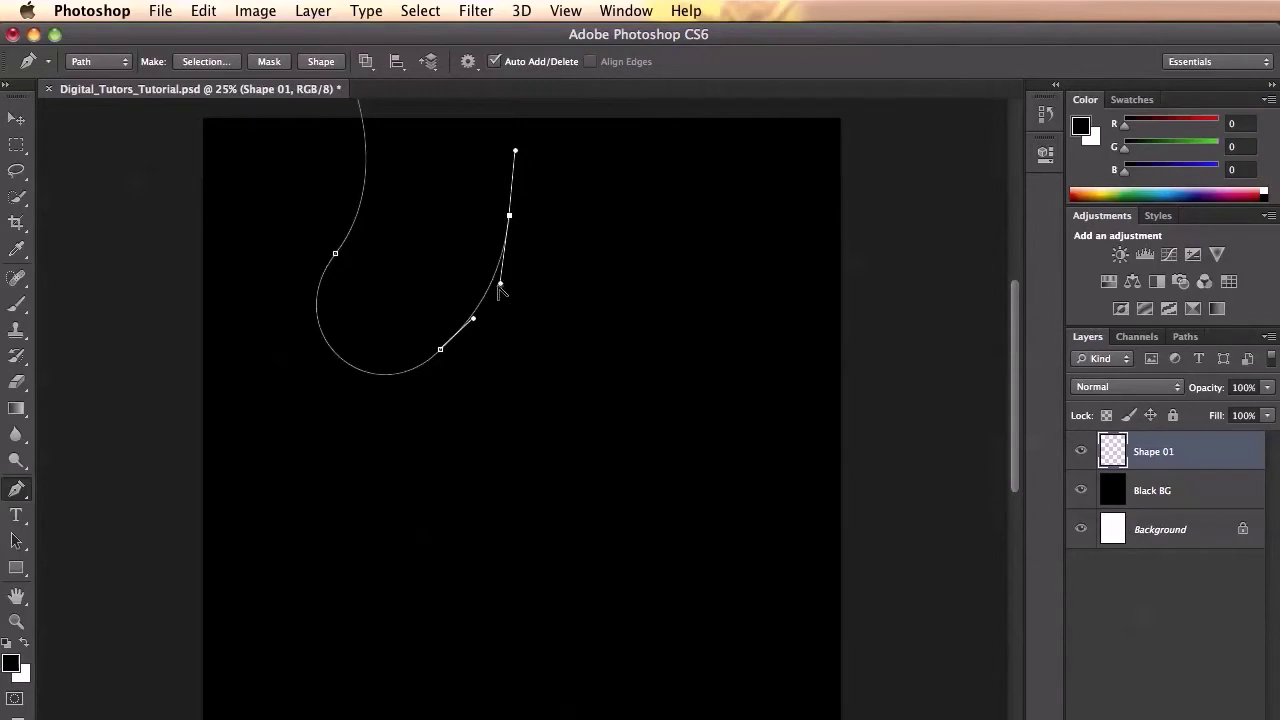
pyautogui.moveTo(507, 277); pyautogui.dragTo(472, 317)
pyautogui.scroll(3, 556, 300)
pyautogui.click(575, 232)
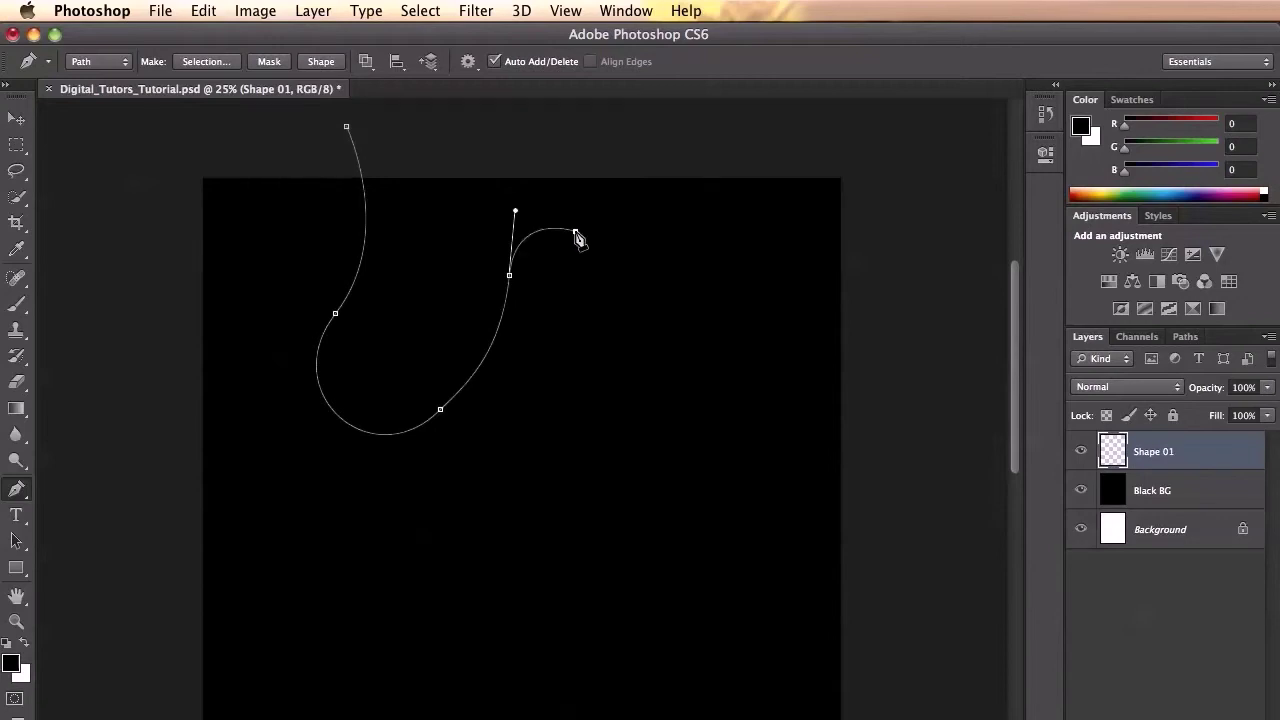
pyautogui.moveTo(575, 232); pyautogui.dragTo(679, 220)
pyautogui.moveTo(610, 134); pyautogui.dragTo(534, 115)
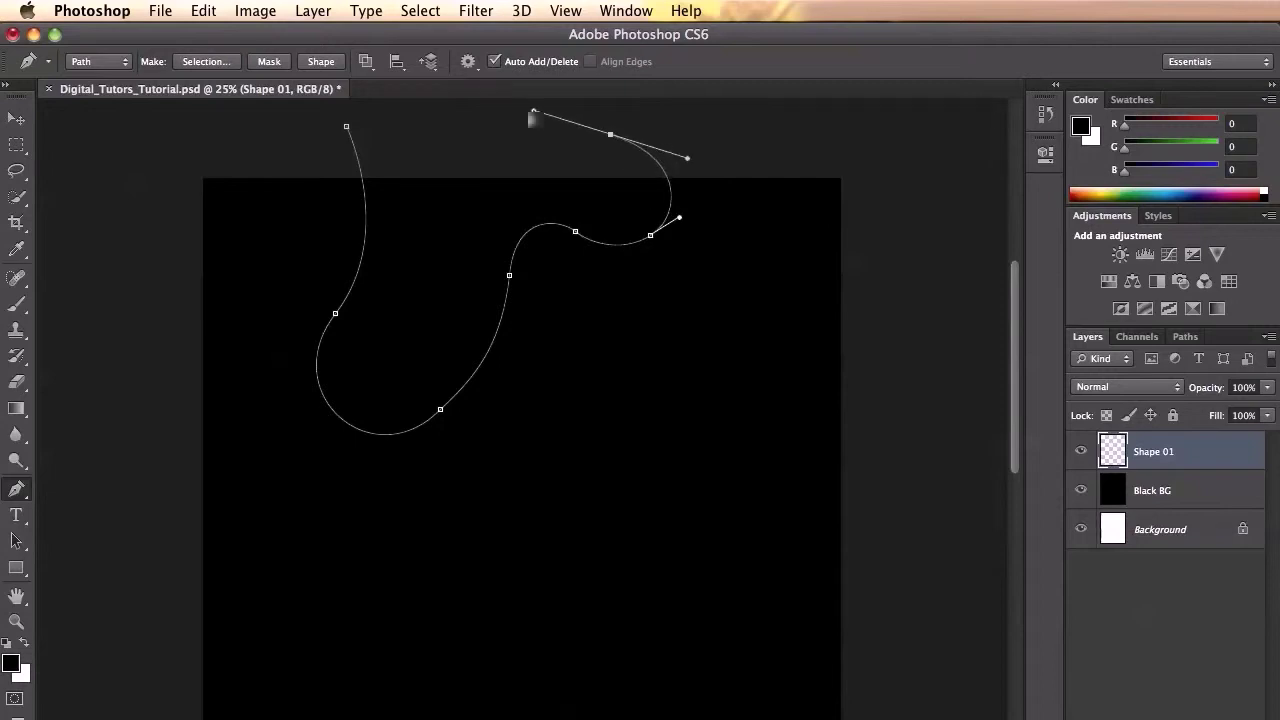
pyautogui.click(348, 127)
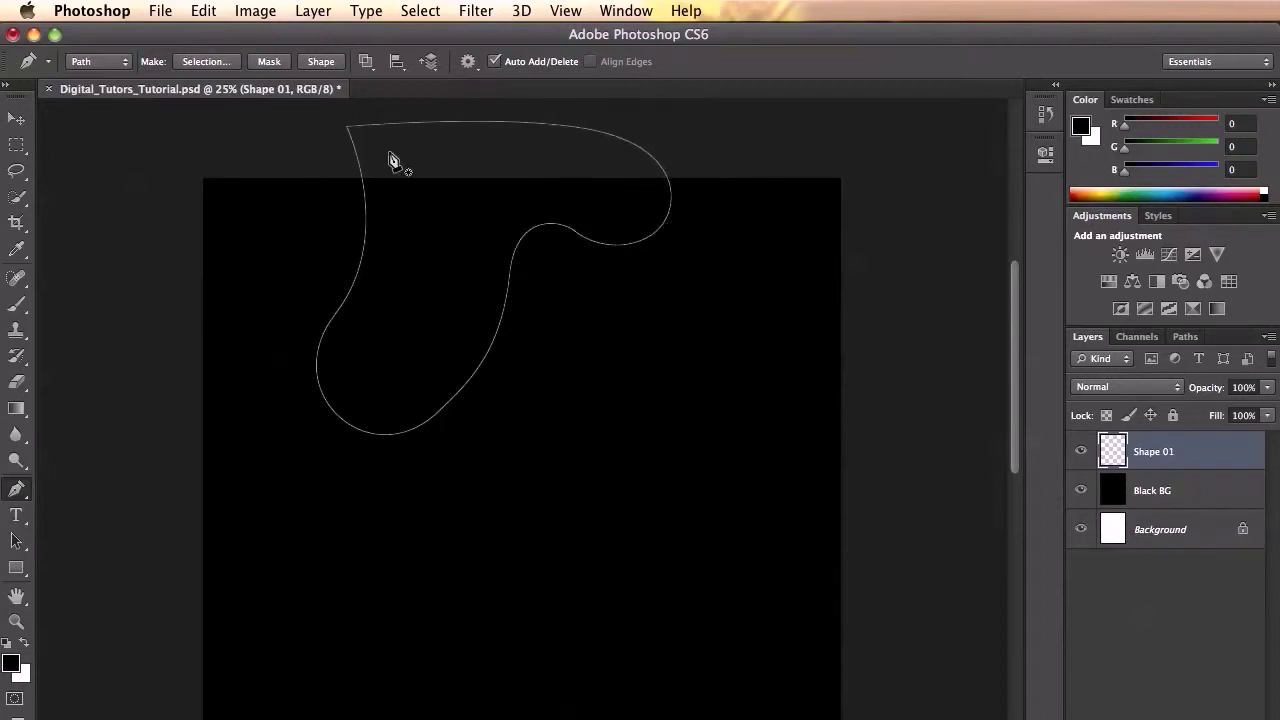
# Convert the closed path to a new anti-aliased selection with a feather radius of 0 pixels.
pyautogui.rightClick(507, 309)
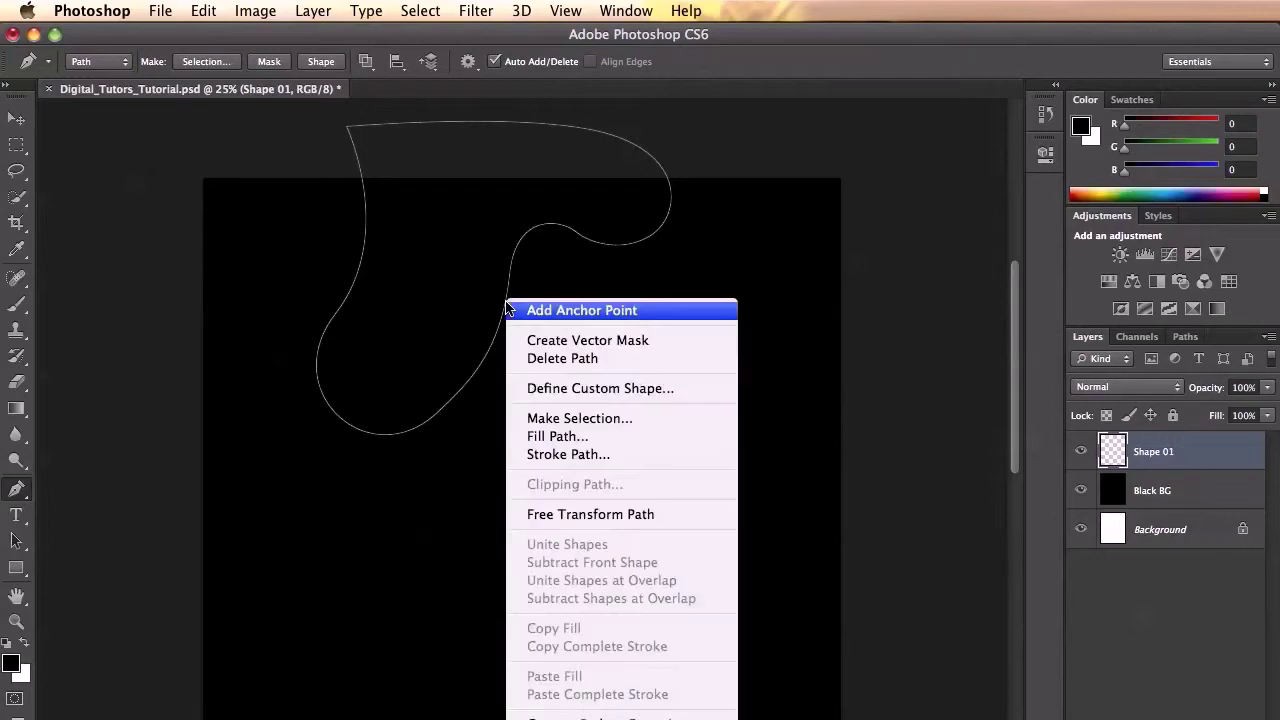
pyautogui.click(551, 420)
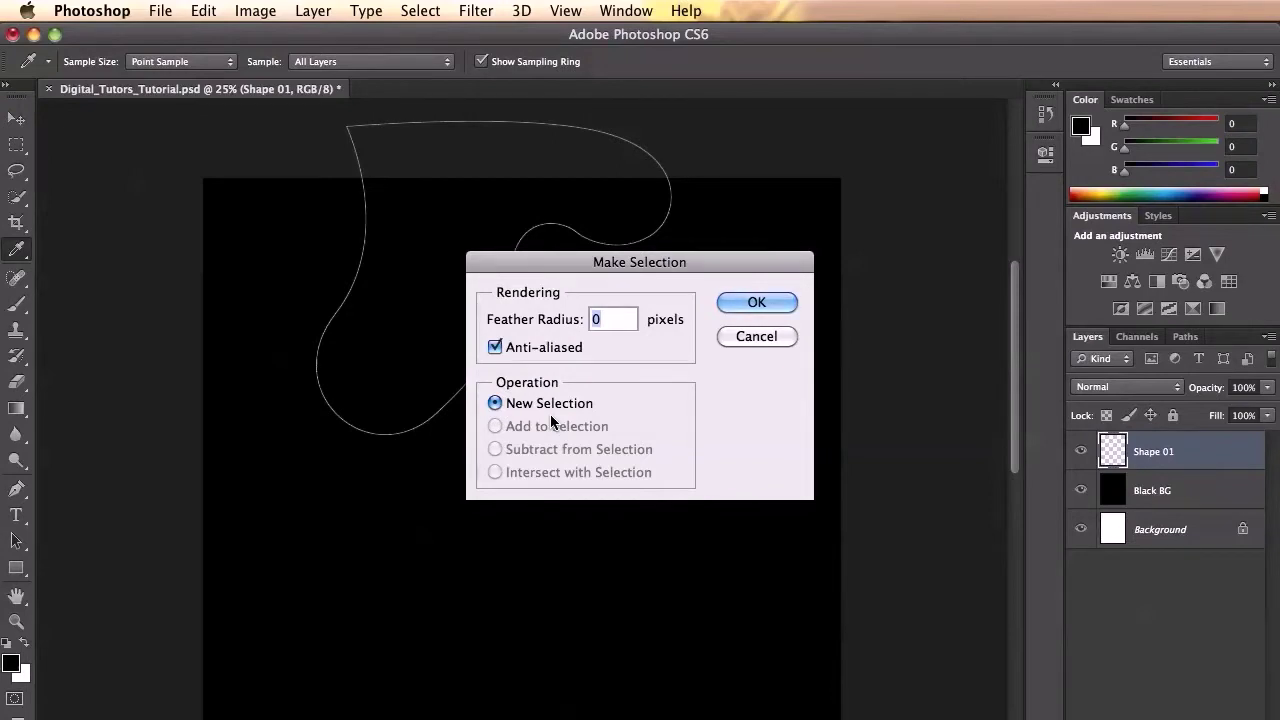
pyautogui.press('Return')
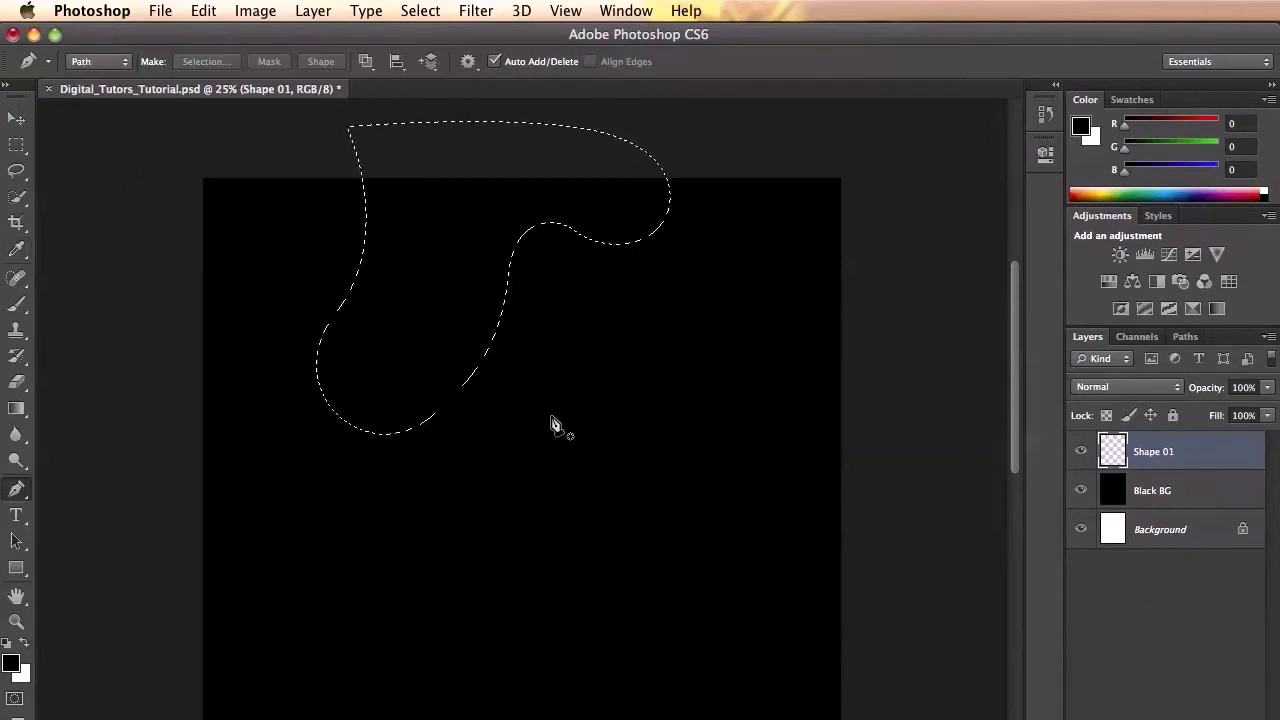
# Set the foreground color to orange #ff7800, fill the selection with it on the Shape 01 layer, and deselect.
pyautogui.click(10, 664)
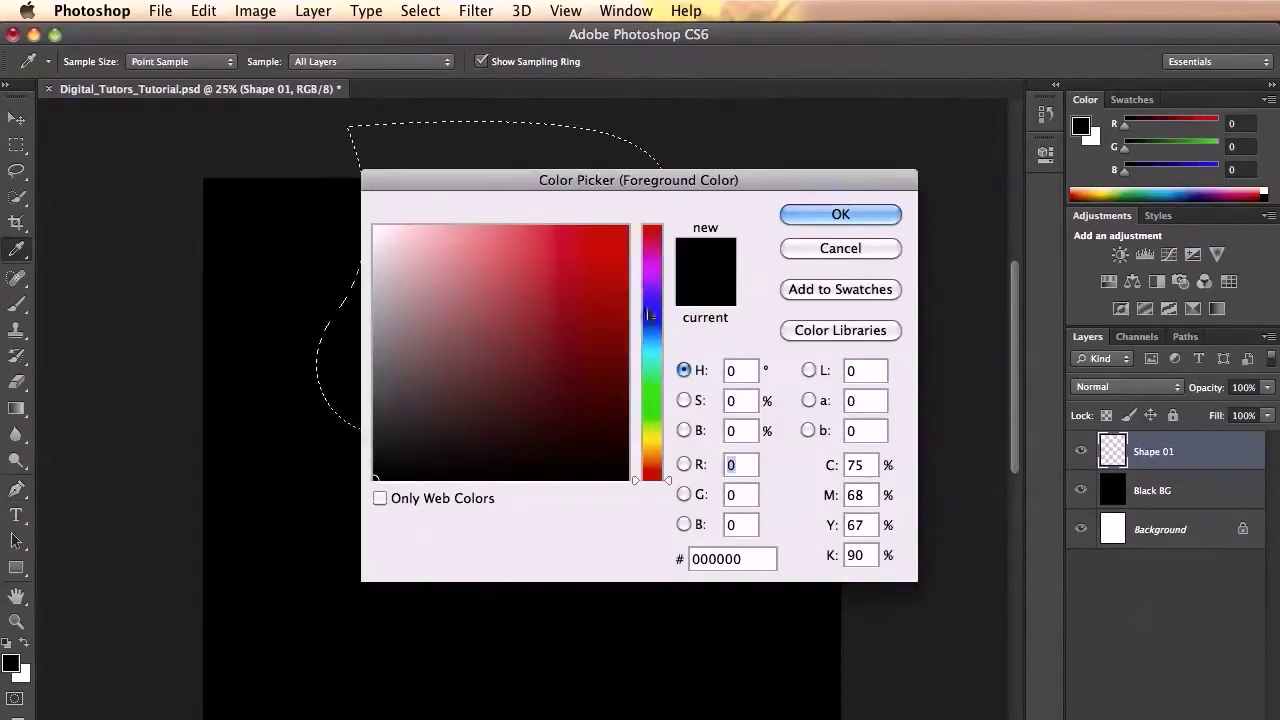
pyautogui.click(648, 460)
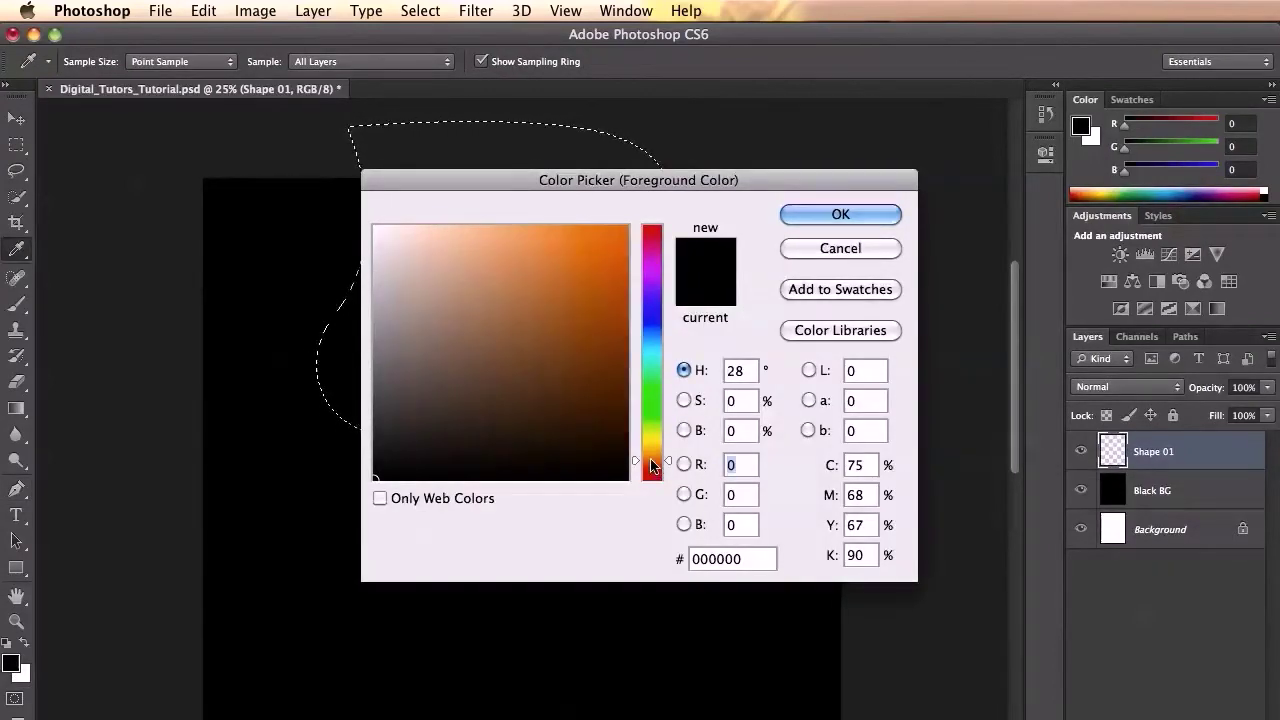
pyautogui.moveTo(611, 291); pyautogui.dragTo(630, 222)
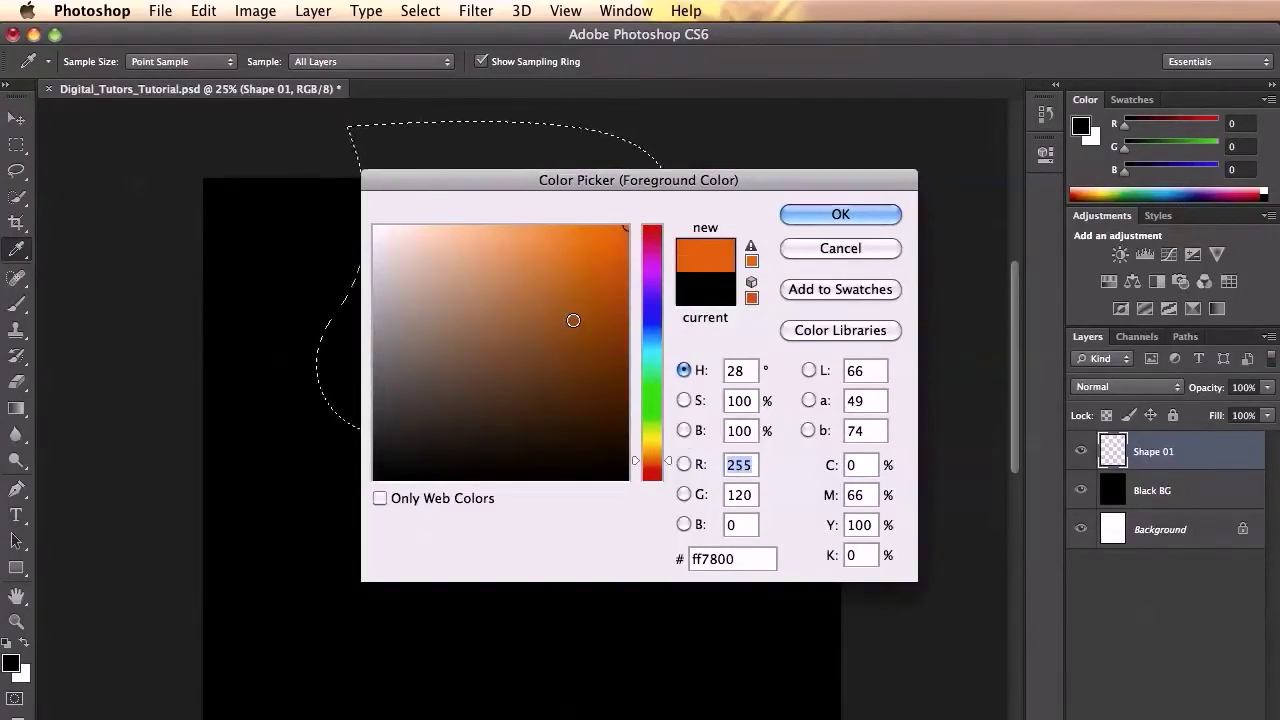
pyautogui.press('Return')
pyautogui.press('p')
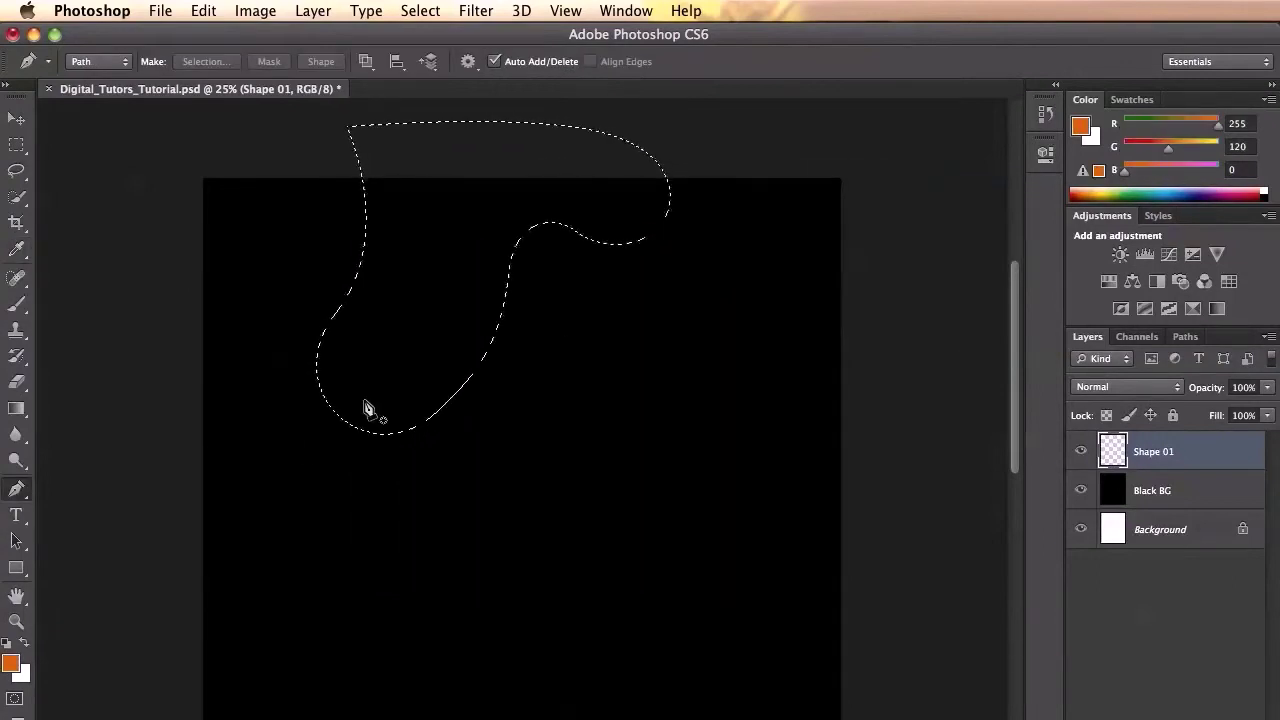
pyautogui.hotkey('alt', 'BackSpace')
pyautogui.press('super+d')
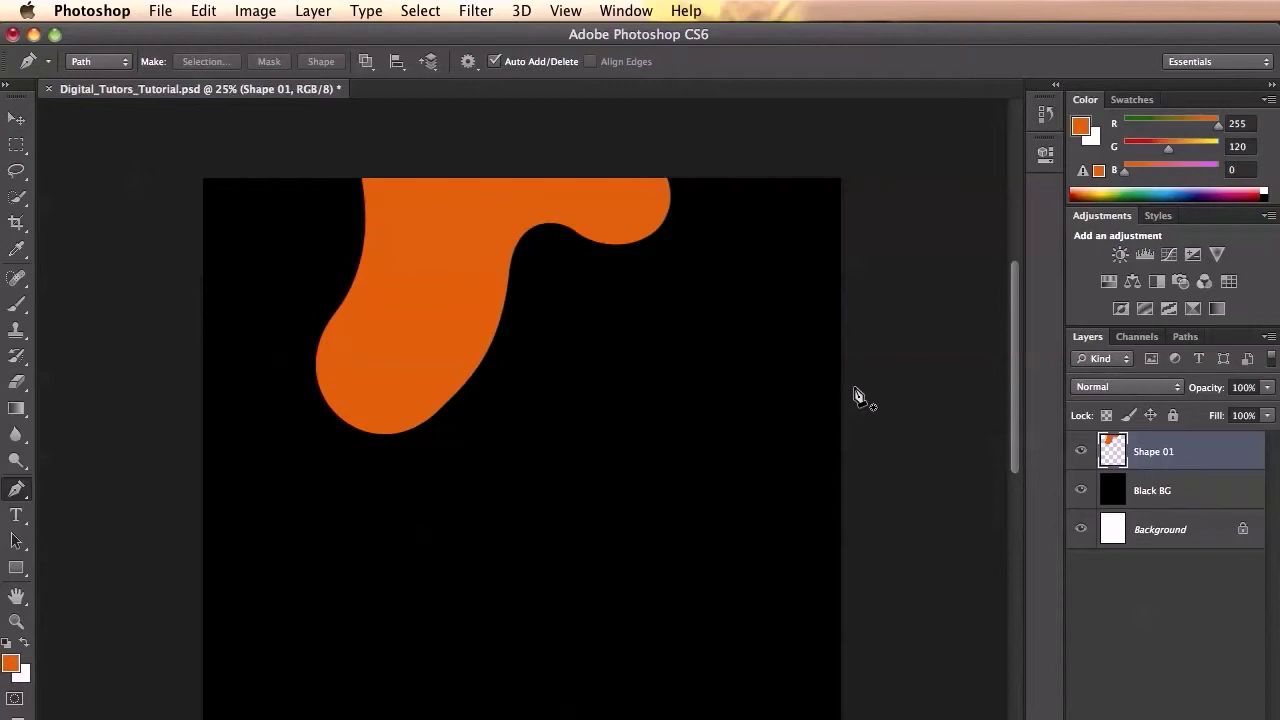
# Draw a Pen path with a smooth curve along the orange shape's lower right edge and loop it around through the black area.
pyautogui.press('super+plus')
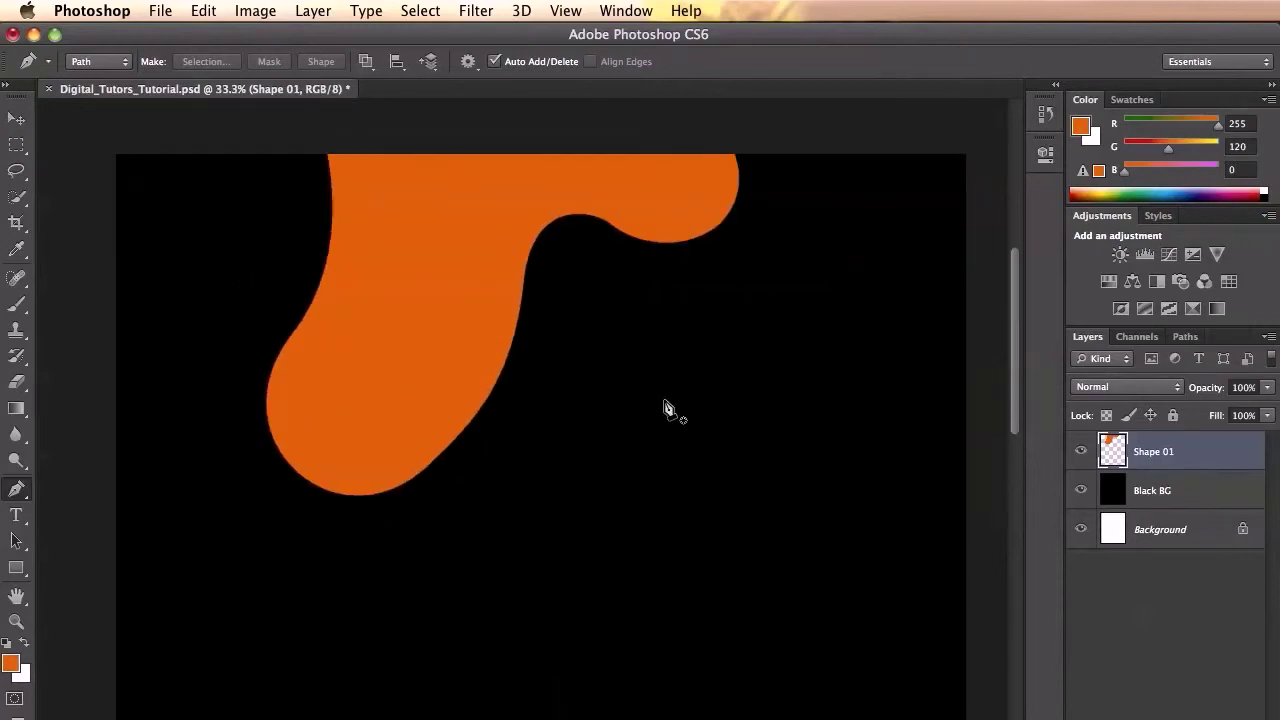
pyautogui.click(525, 276)
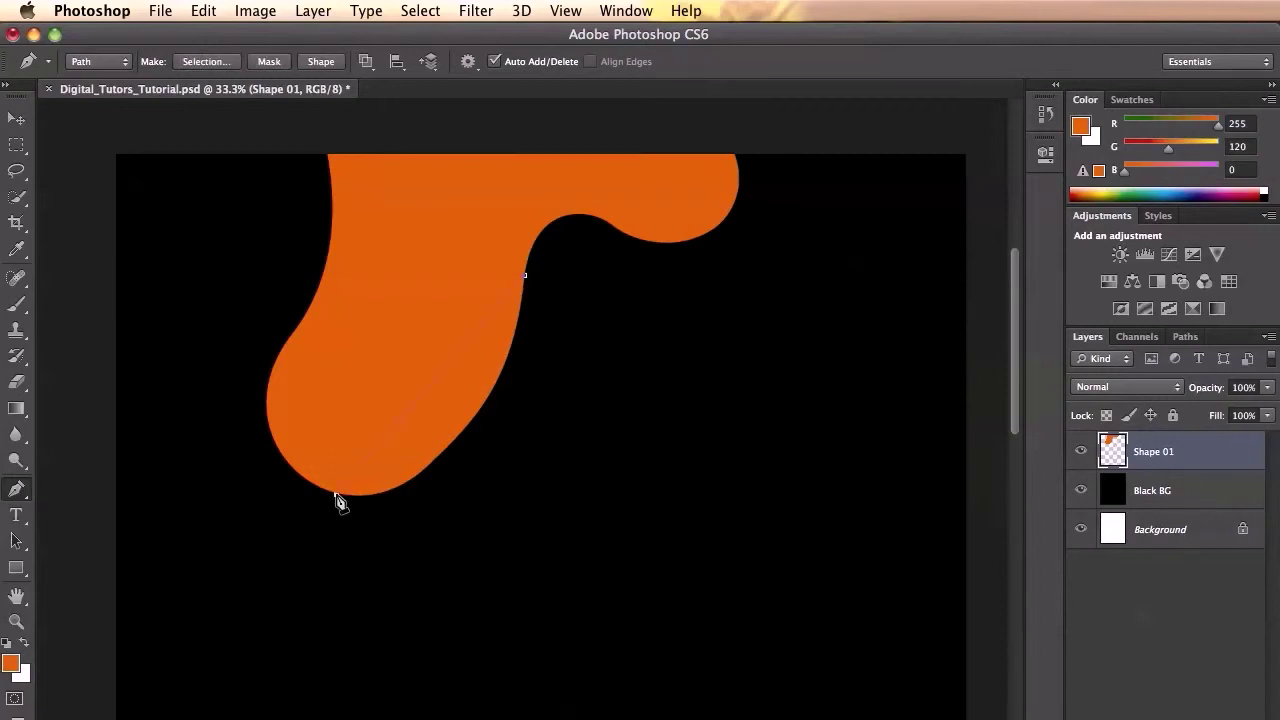
pyautogui.moveTo(298, 500); pyautogui.dragTo(176, 502)
pyautogui.click(298, 593)
pyautogui.click(508, 525)
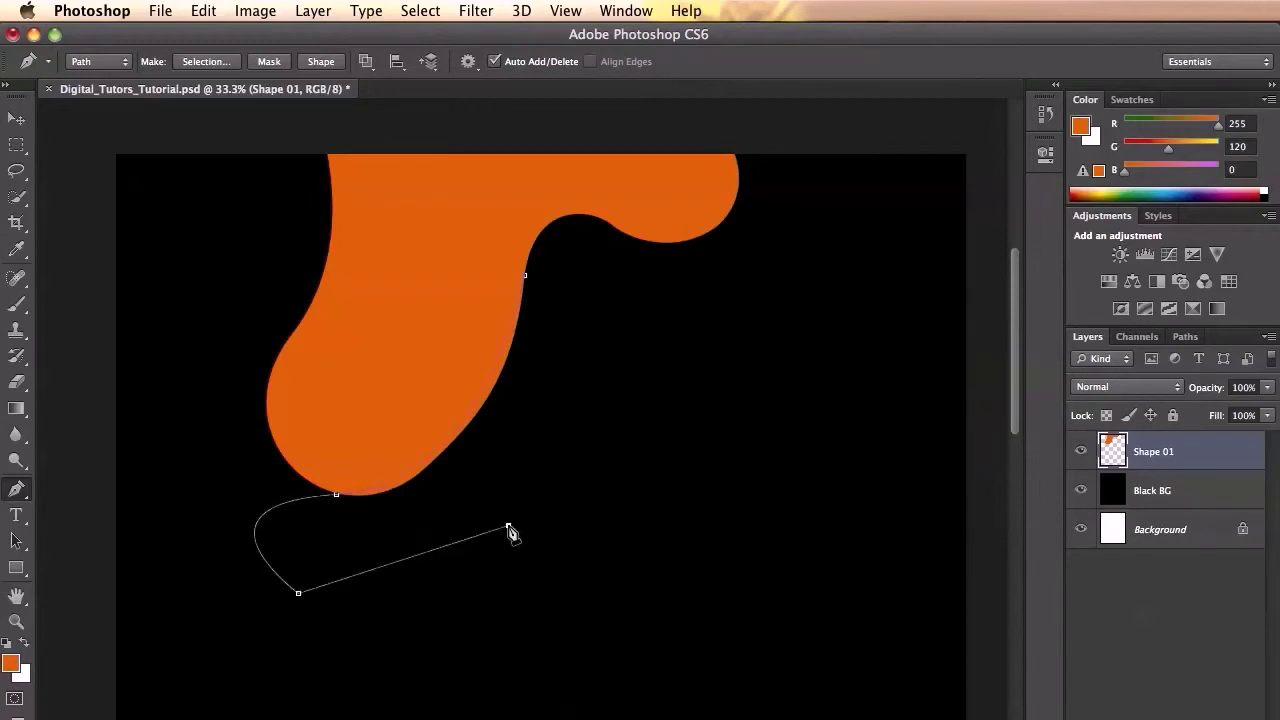
pyautogui.click(557, 333)
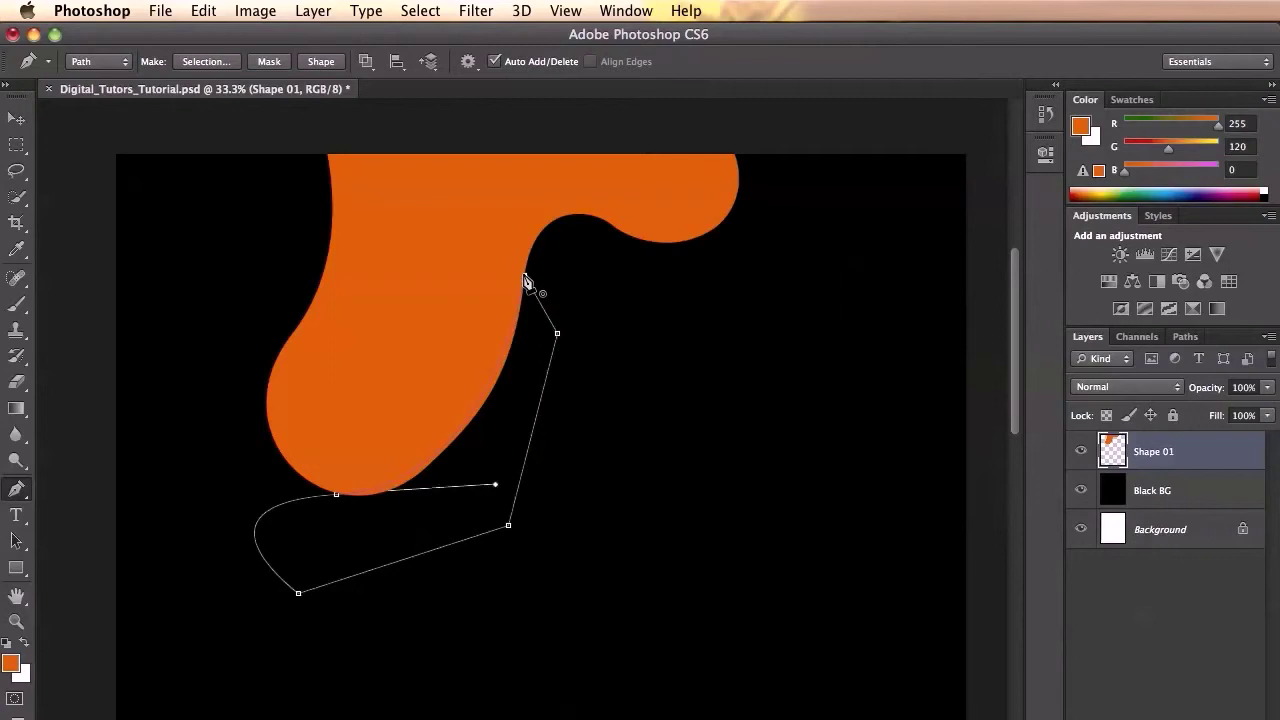
# Close the path, turn it into a selection, delete the orange bulge inside it, and deselect.
pyautogui.rightClick(525, 280)
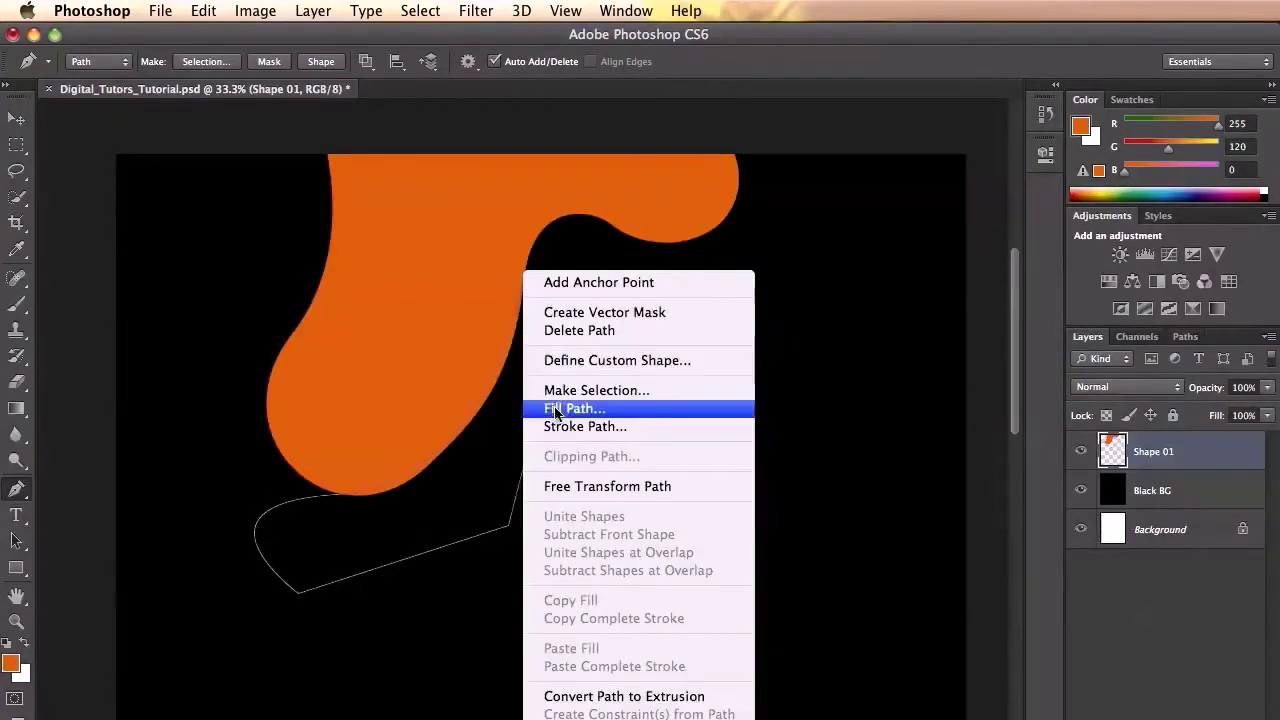
pyautogui.click(557, 396)
pyautogui.press('Return')
pyautogui.press('super+d')
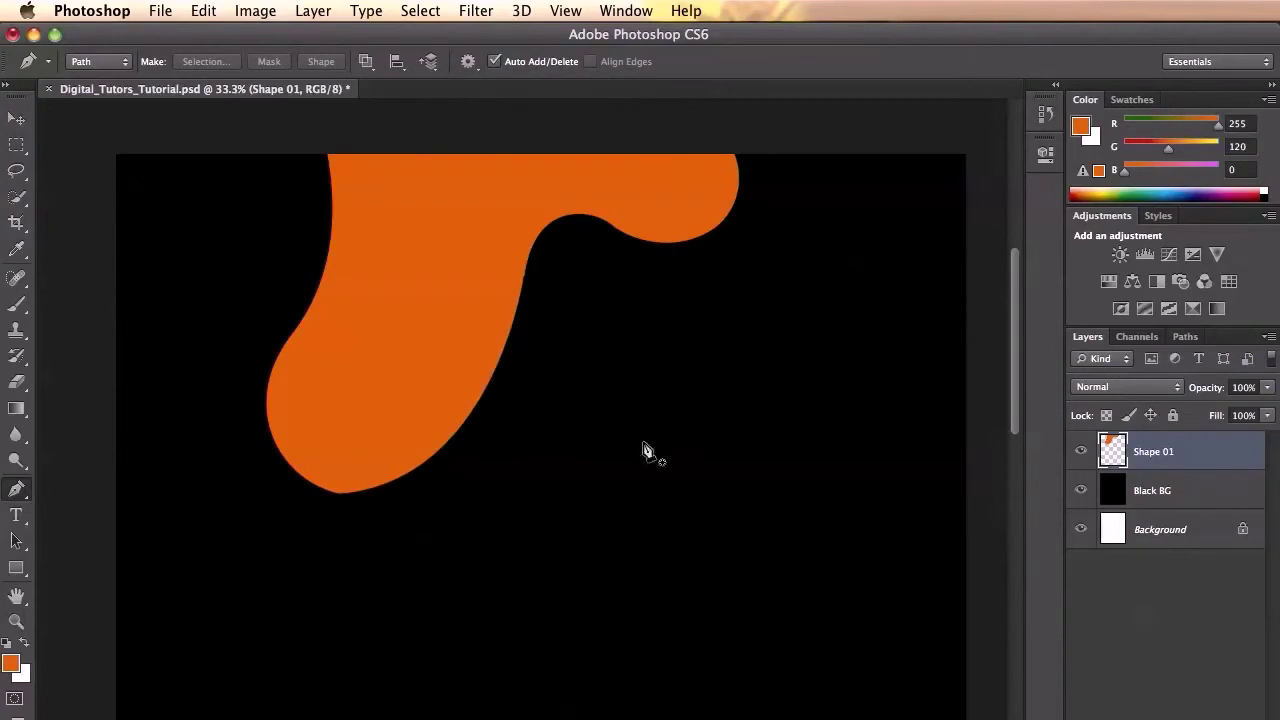
pyautogui.press('v')
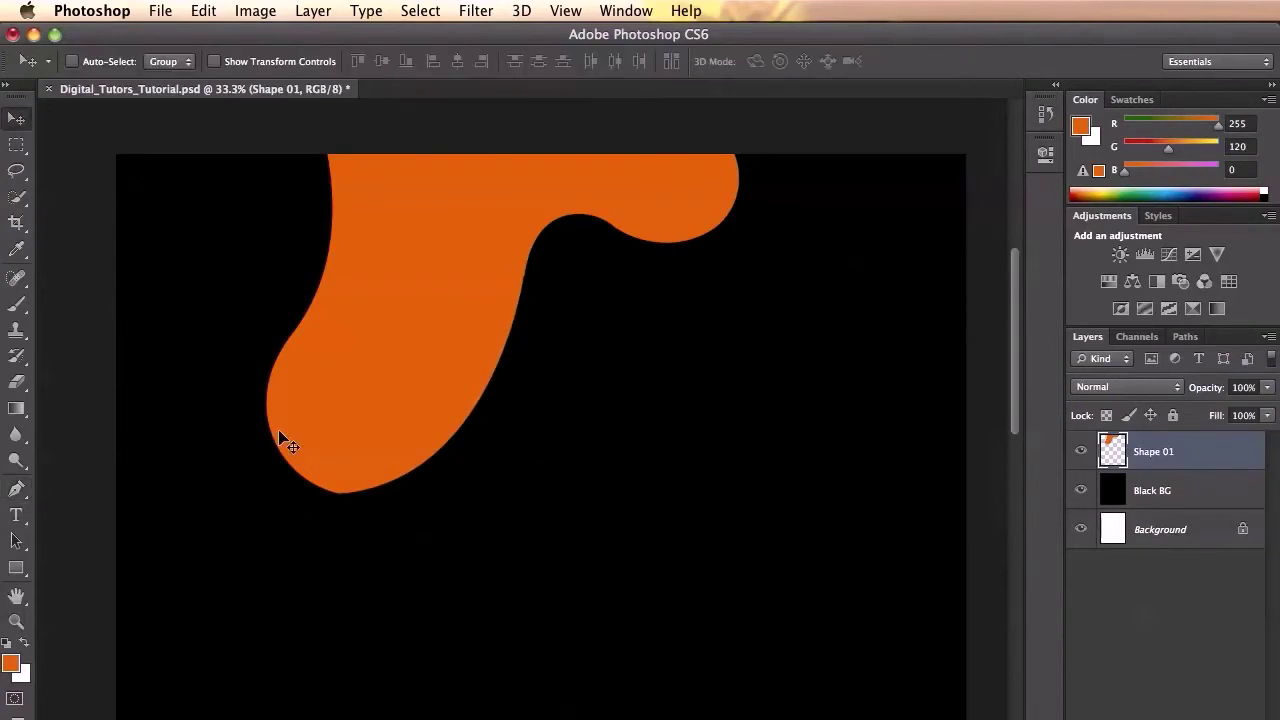
# Draw a curved Pen path slightly outside the orange shape's lower right edge, ending at its pointed bottom tip.
pyautogui.press('p')
pyautogui.press('super+equal')
pyautogui.press('super+equal')
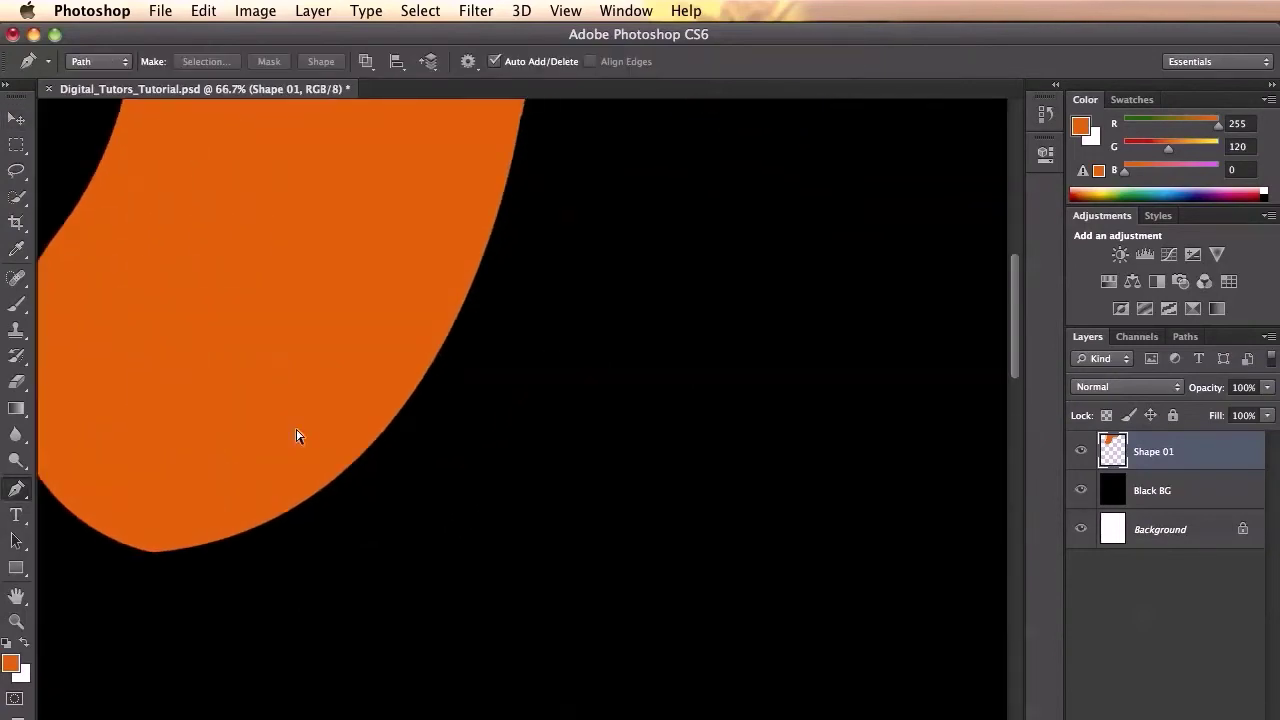
pyautogui.click(405, 408)
pyautogui.hscroll(-5, 326, 549)
pyautogui.scroll(-2, 326, 549)
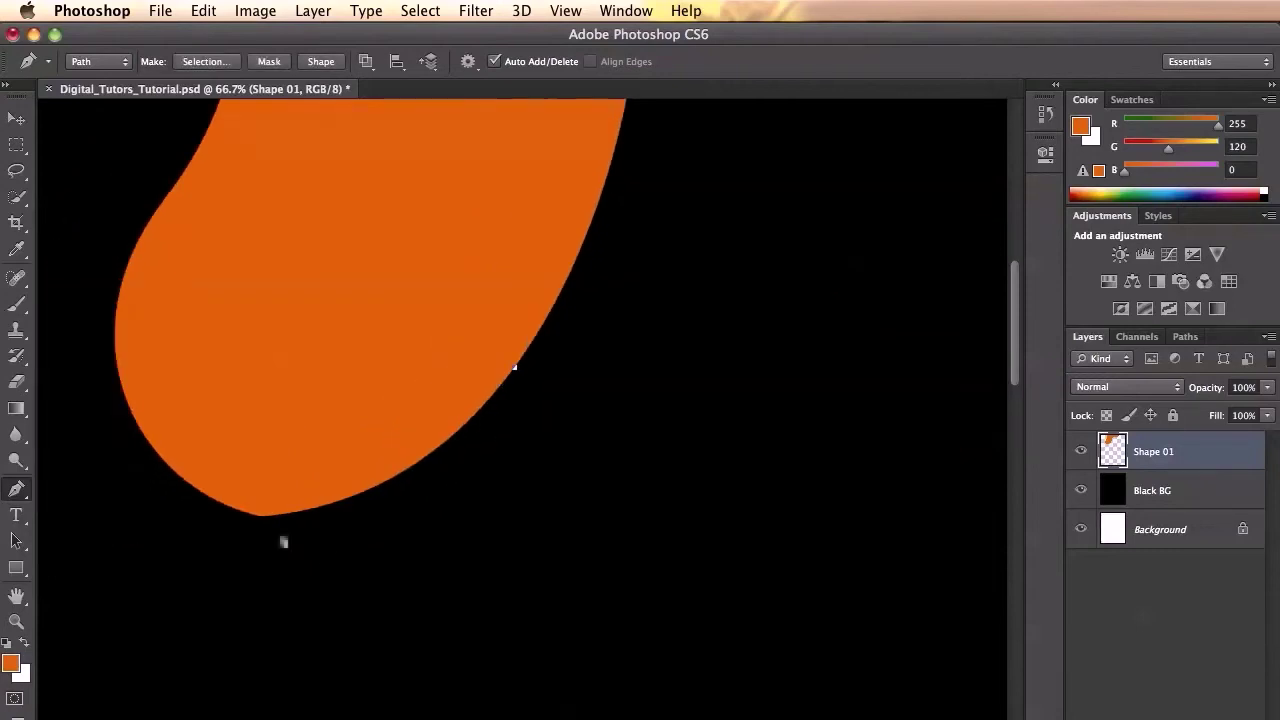
pyautogui.moveTo(259, 518); pyautogui.dragTo(183, 505)
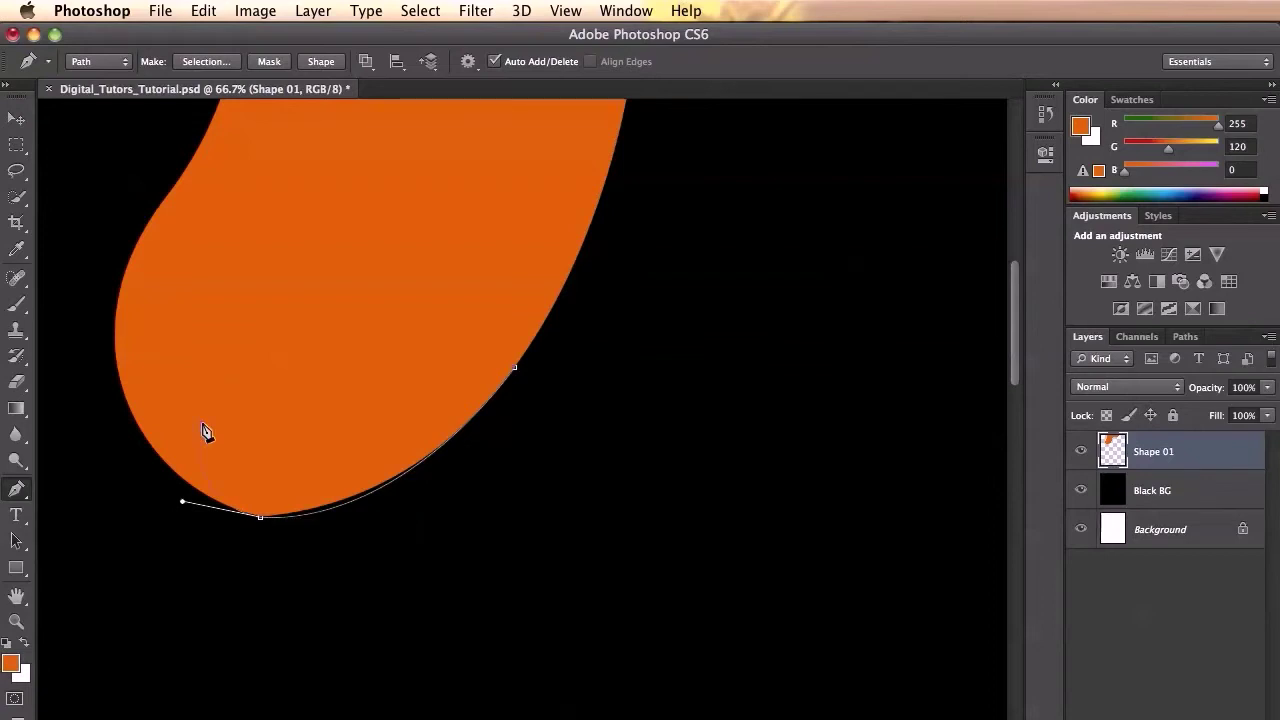
# Close the path through the orange area, turn it into a selection, fill it with orange, and deselect.
pyautogui.rightClick(513, 368)
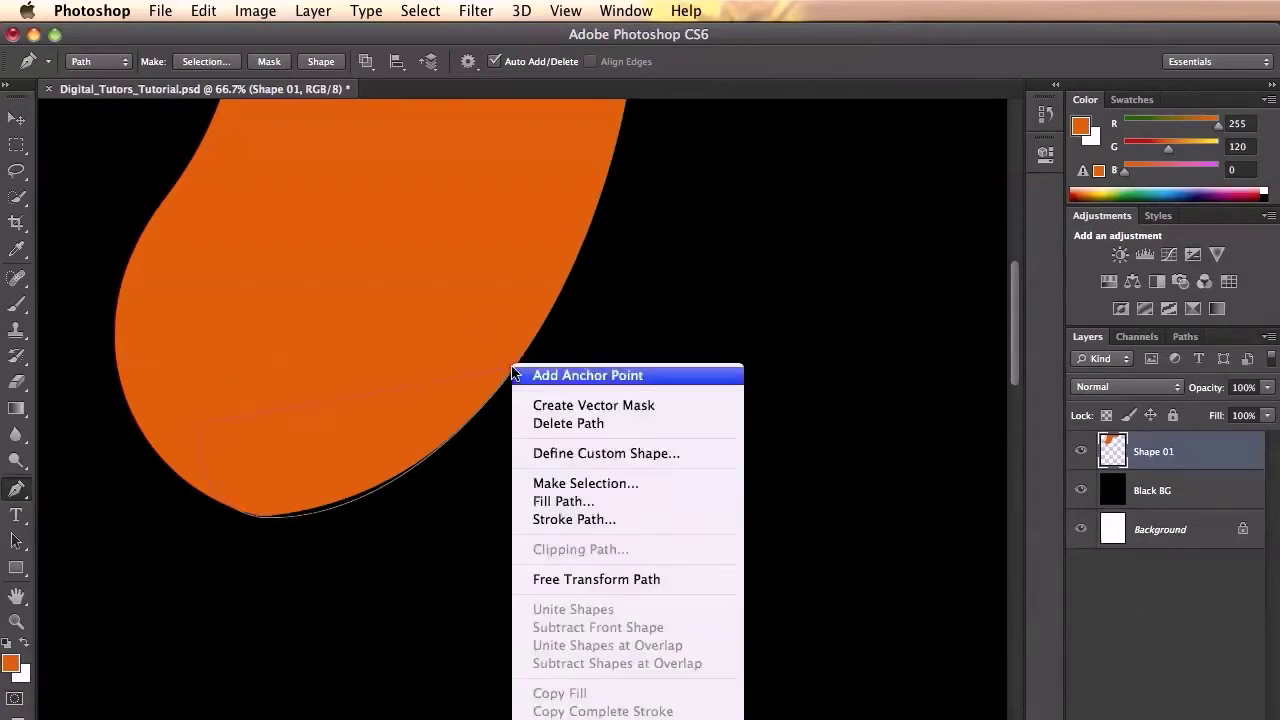
pyautogui.click(562, 485)
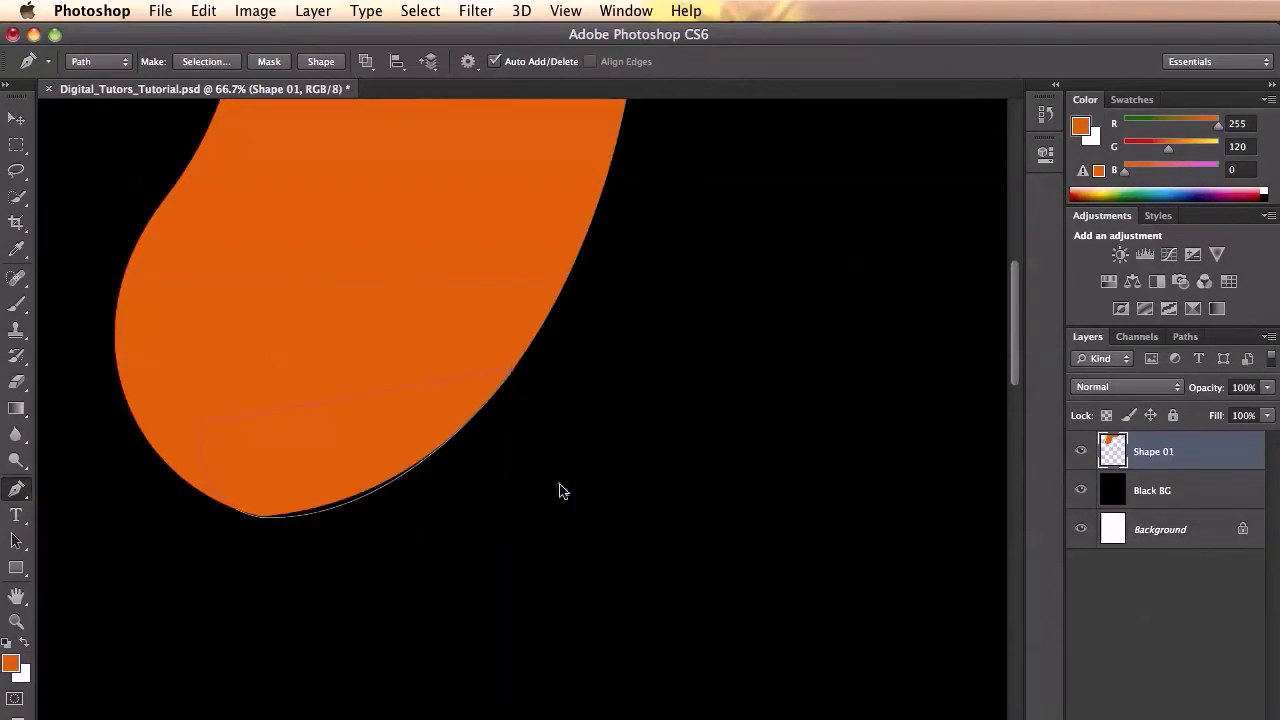
pyautogui.press('v')
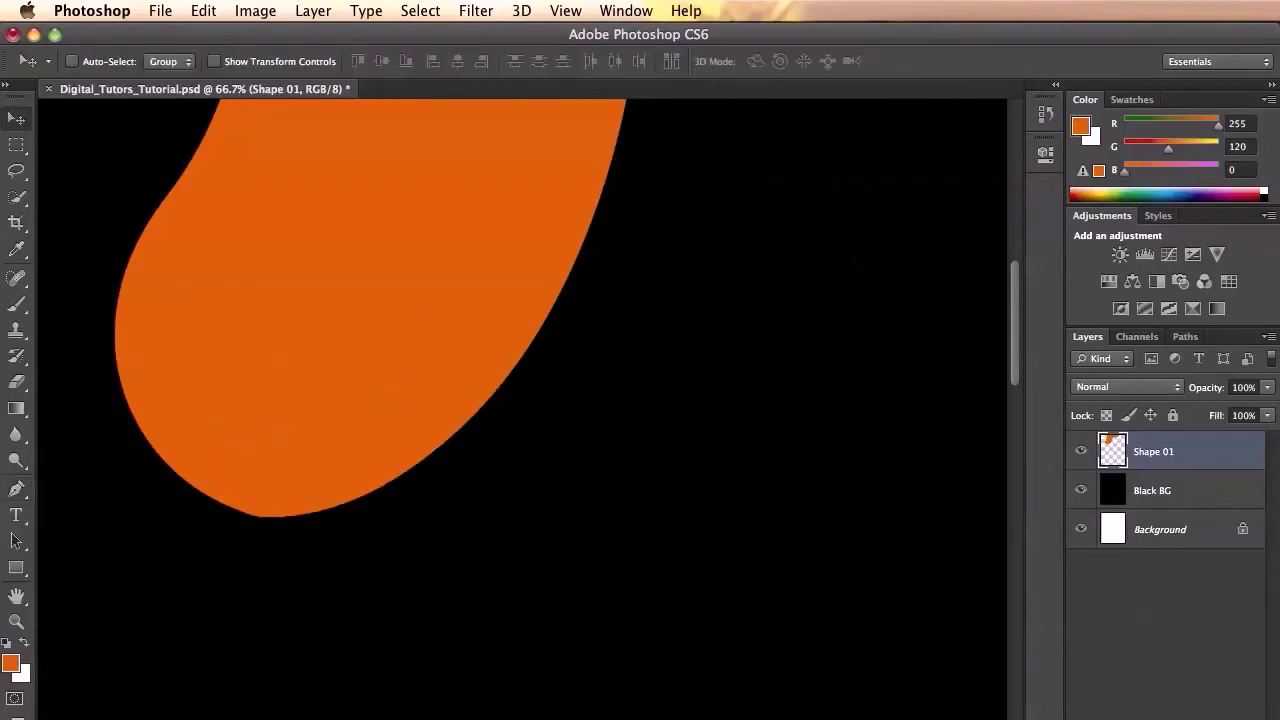
# Trace a Pen path with a smooth curve just inside the shape's bottom tip and close it through the black area below.
pyautogui.press('super+minus')
pyautogui.press('super+minus')
pyautogui.press('super+minus')
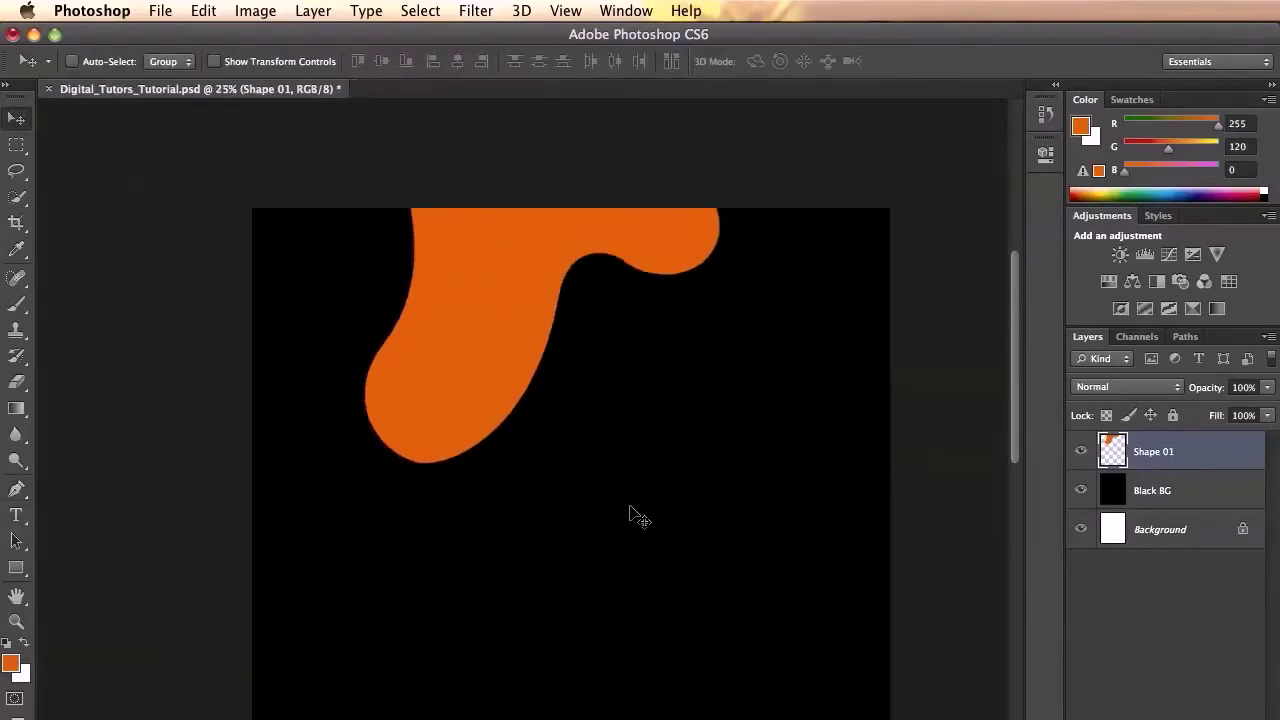
pyautogui.press('super+plus')
pyautogui.press('super+plus')
pyautogui.press('p')
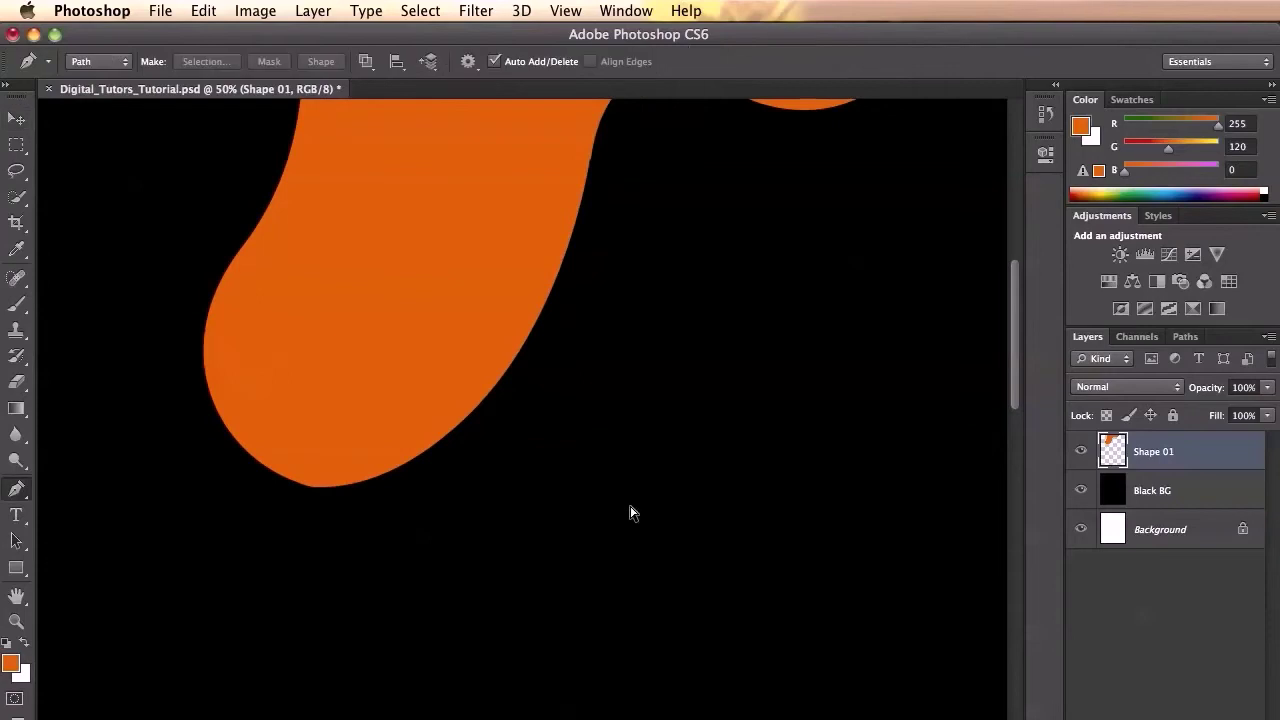
pyautogui.press('super+plus')
pyautogui.press('super+plus')
pyautogui.hscroll(-5, 633, 515)
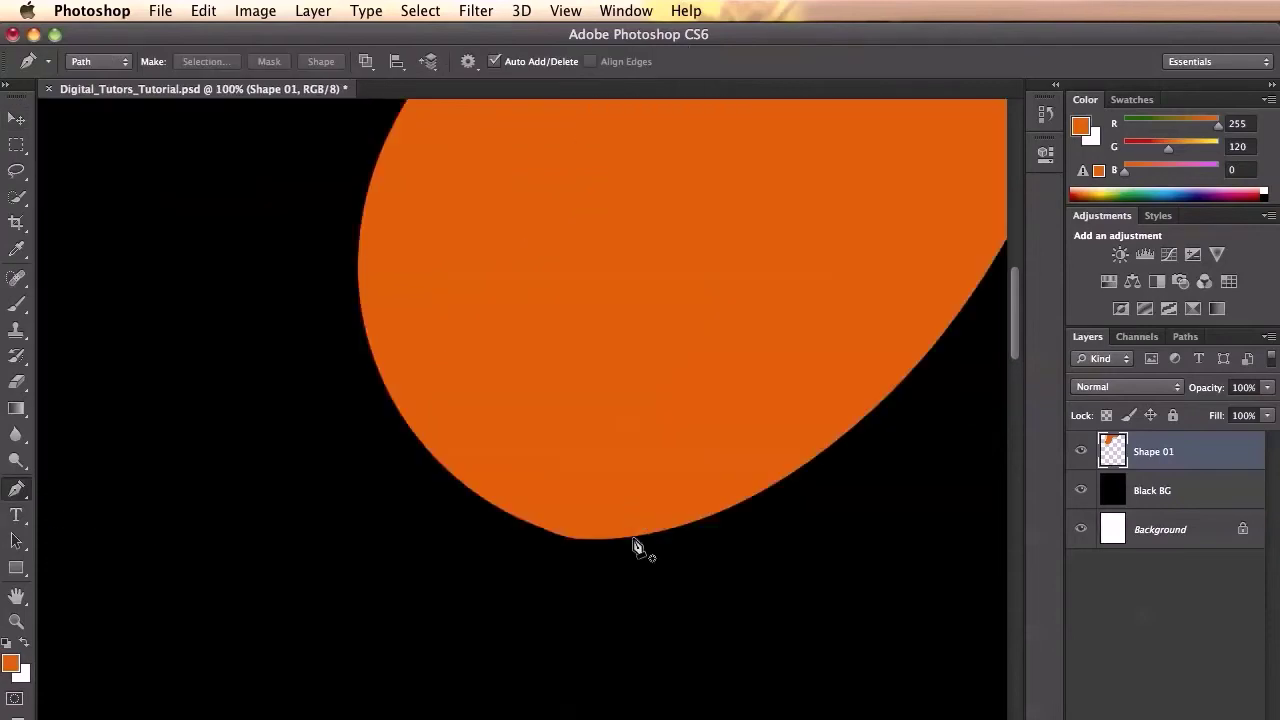
pyautogui.click(515, 518)
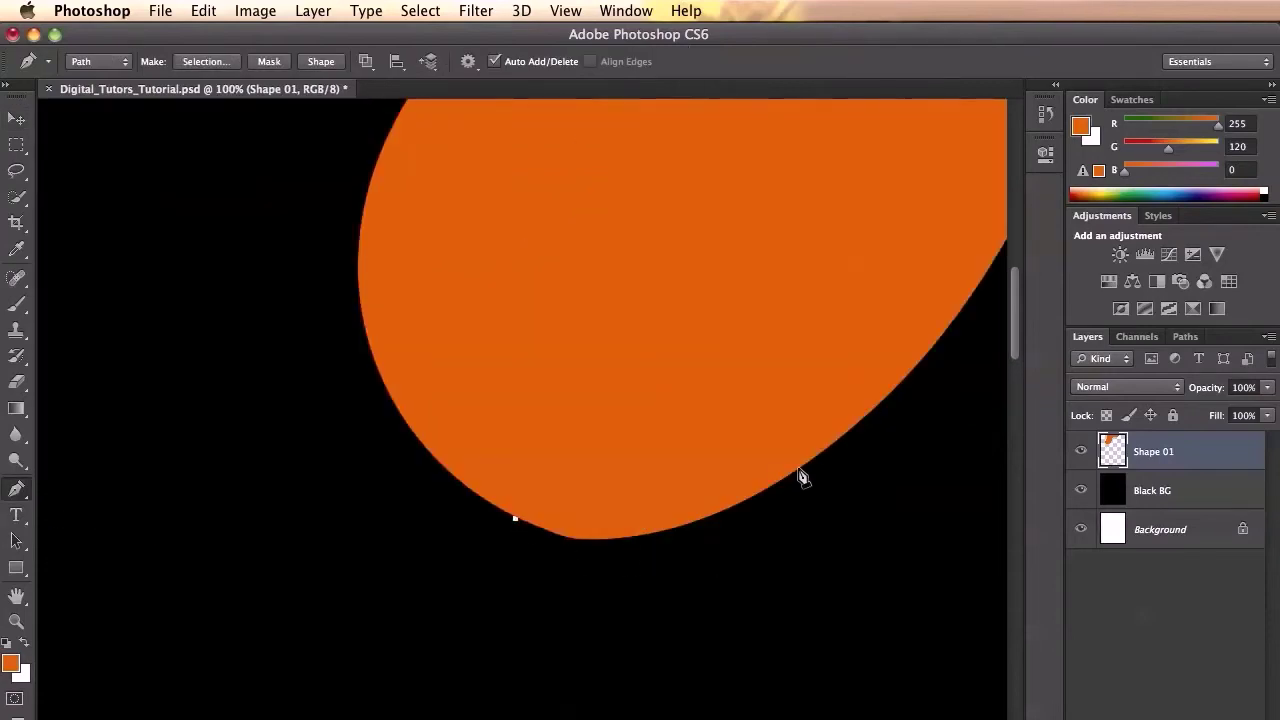
pyautogui.moveTo(797, 470); pyautogui.dragTo(963, 363)
pyautogui.moveTo(795, 719); pyautogui.dragTo(523, 658)
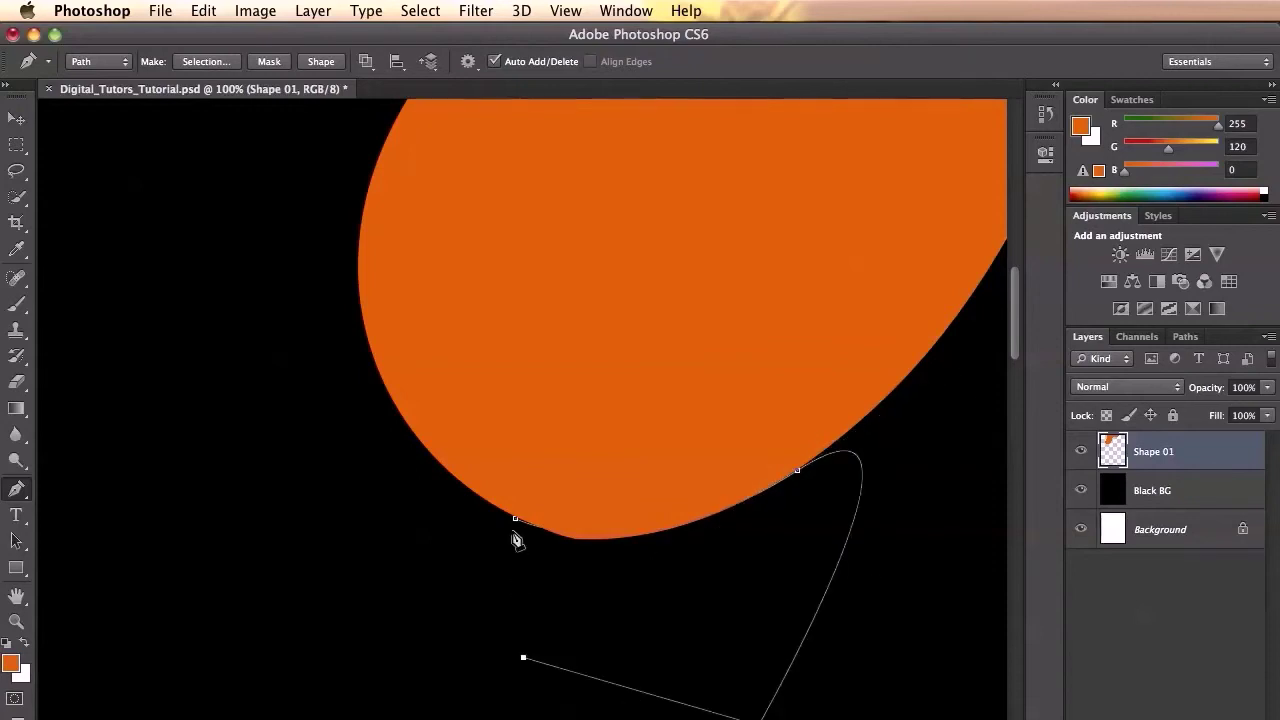
pyautogui.click(515, 524)
# Convert the path below the tip to a selection, delete the orange inside it, and deselect.
pyautogui.rightClick(516, 518)
pyautogui.click(549, 634)
pyautogui.press('Return')
pyautogui.hotkey('ctrl', 'd')
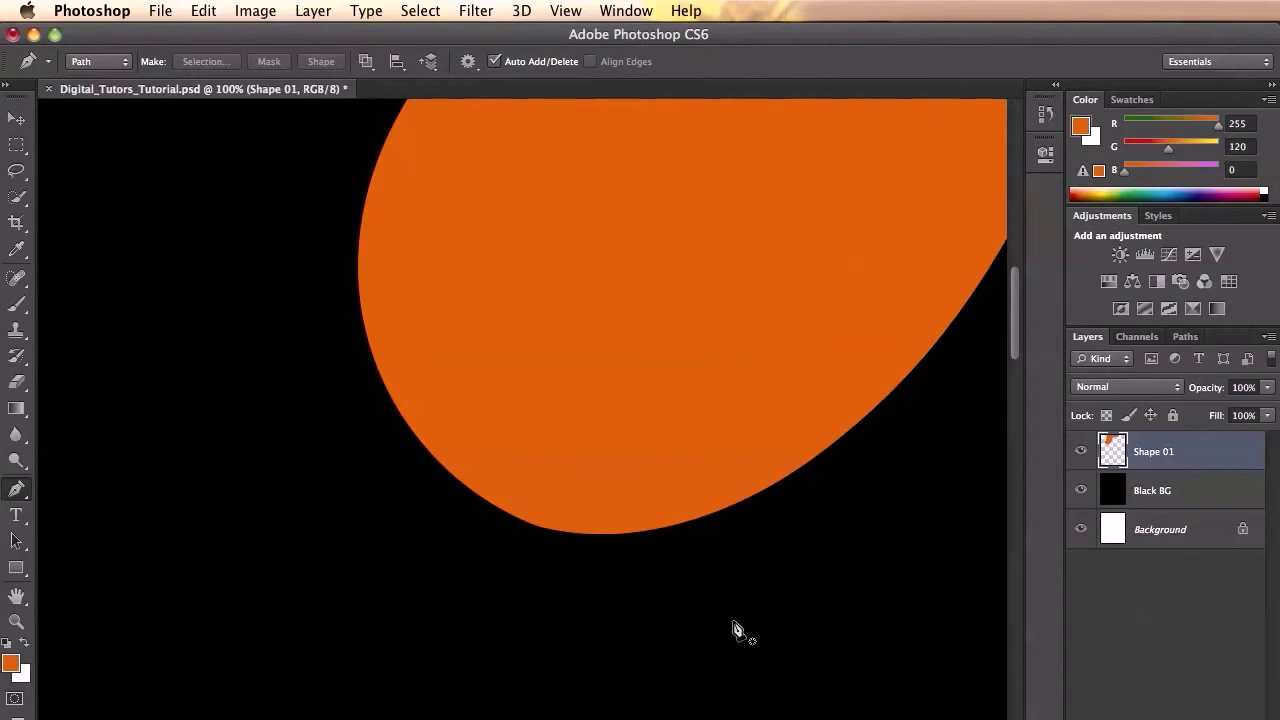
# Add a new empty layer above the Shape 01 layer.
pyautogui.press('v')
pyautogui.hotkey('ctrl', '-')
pyautogui.hotkey('ctrl', '-')
pyautogui.hotkey('ctrl', '-')
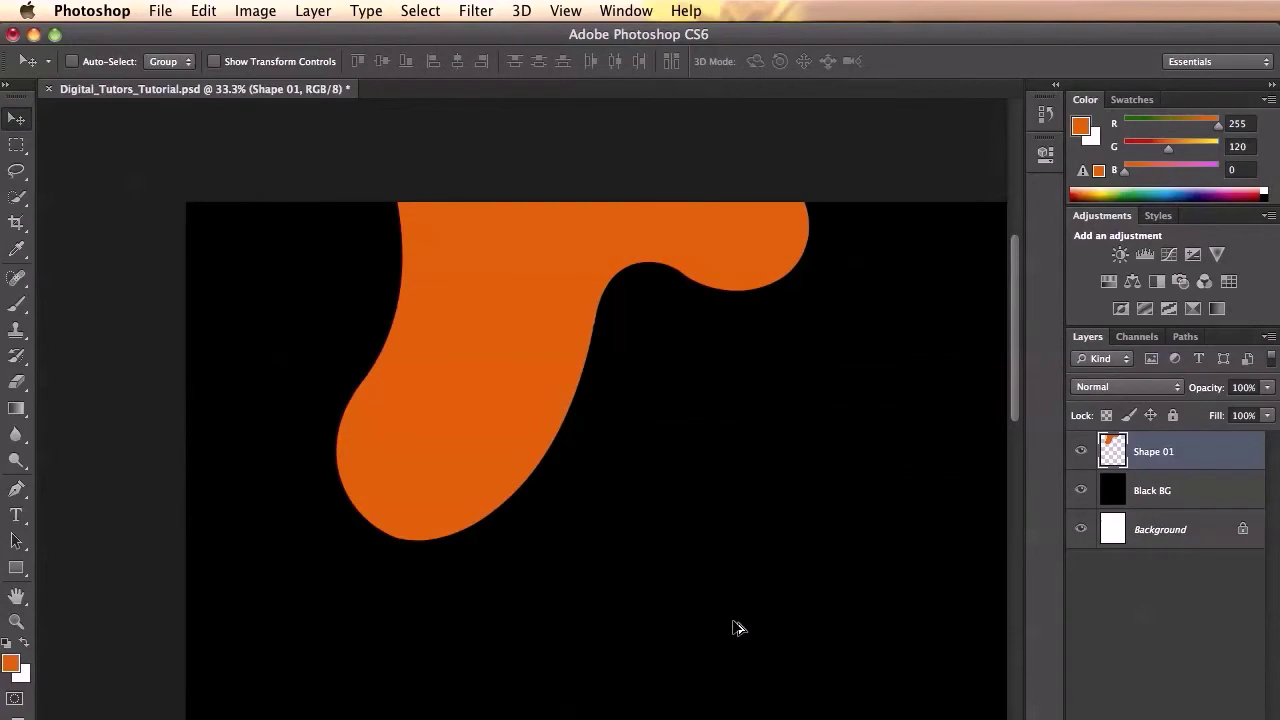
pyautogui.hotkey('ctrl', 'alt', 'shift', 'n')
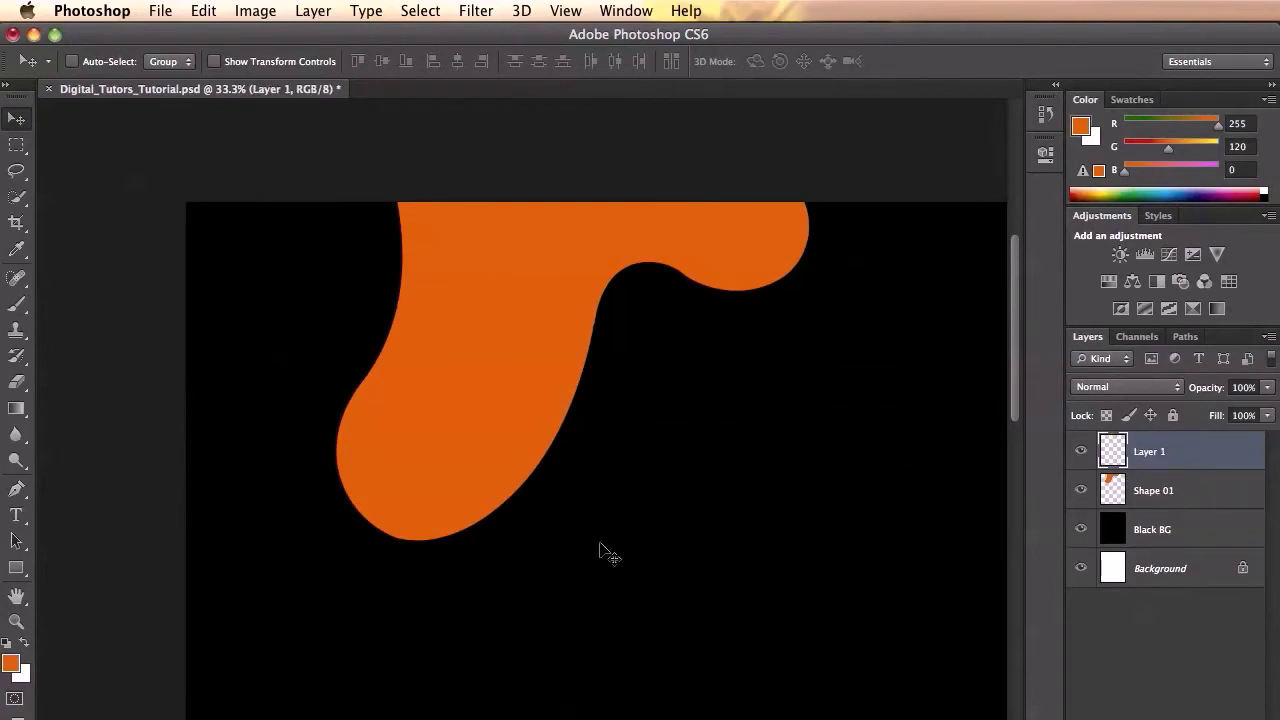
# Set up the Brush tool with white as the foreground color and a brush size of 300.
pyautogui.press('b')
pyautogui.press('x')
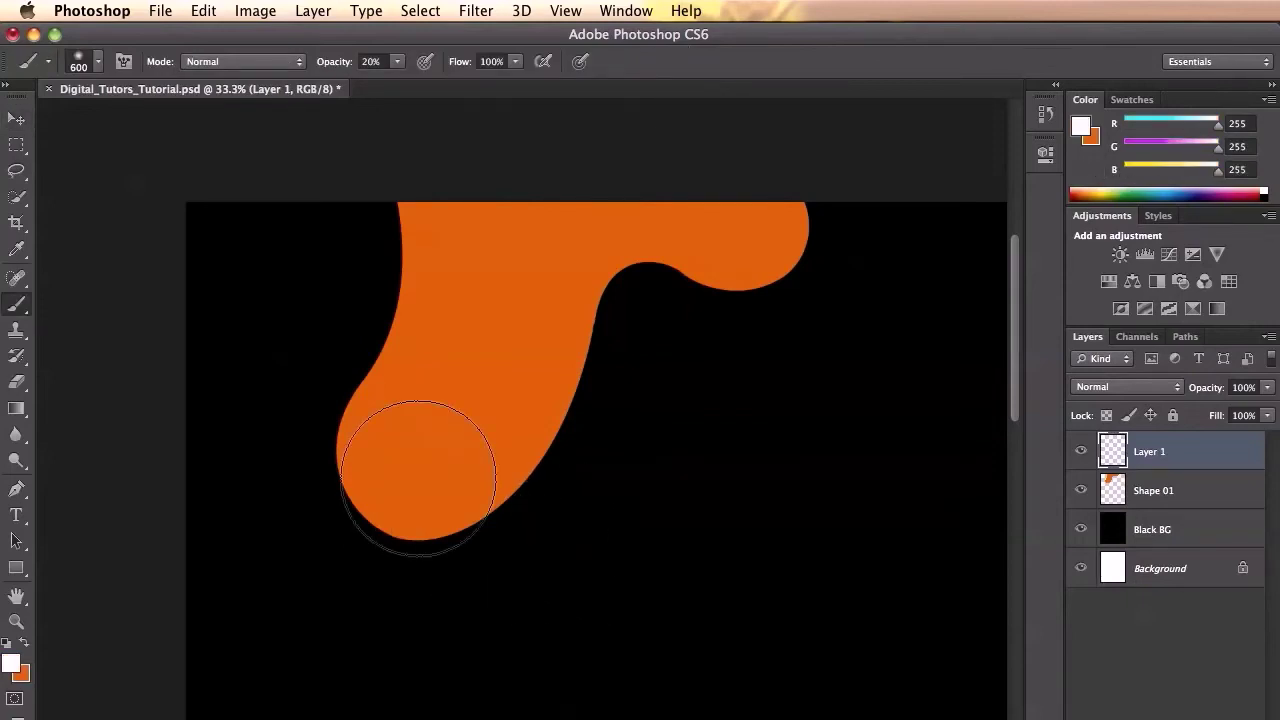
pyautogui.press('[')
pyautogui.press('[')
pyautogui.press('[')
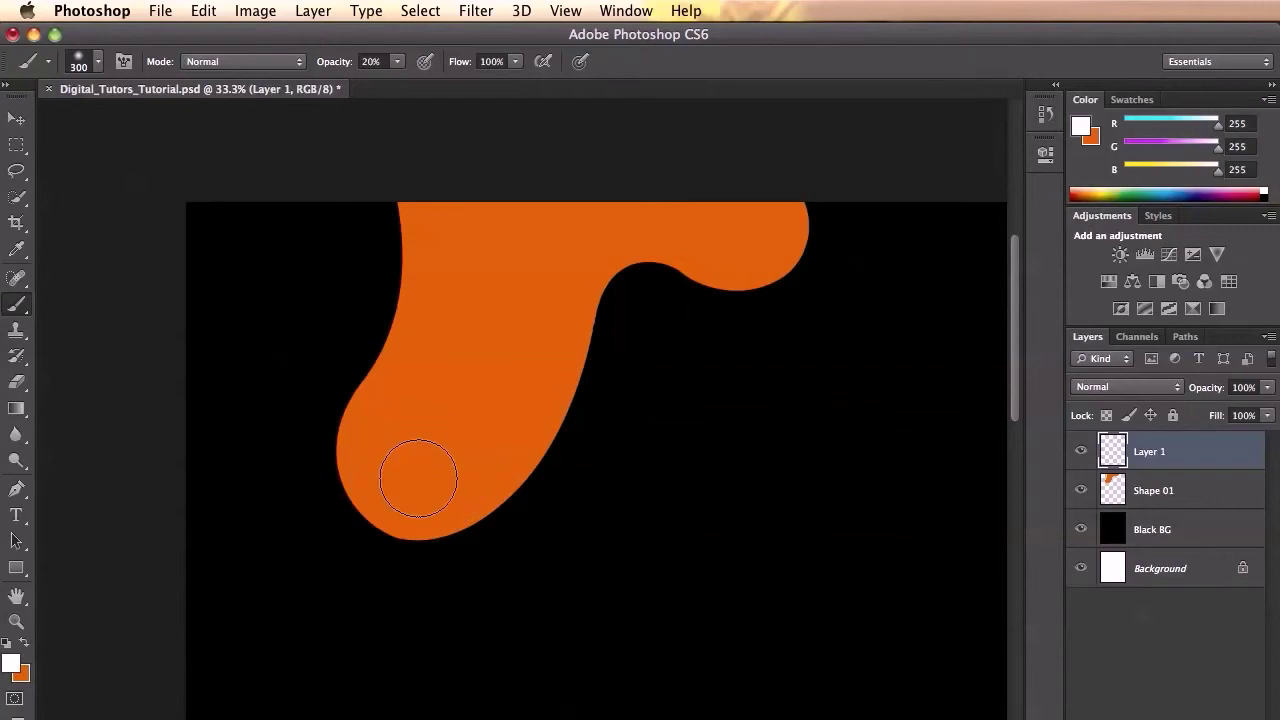
# Paint a soft white stroke at brush size 600 and 20% opacity along the shape's lower right edge, overlapping the black background.
pyautogui.click(98, 61)
pyautogui.click(98, 62)
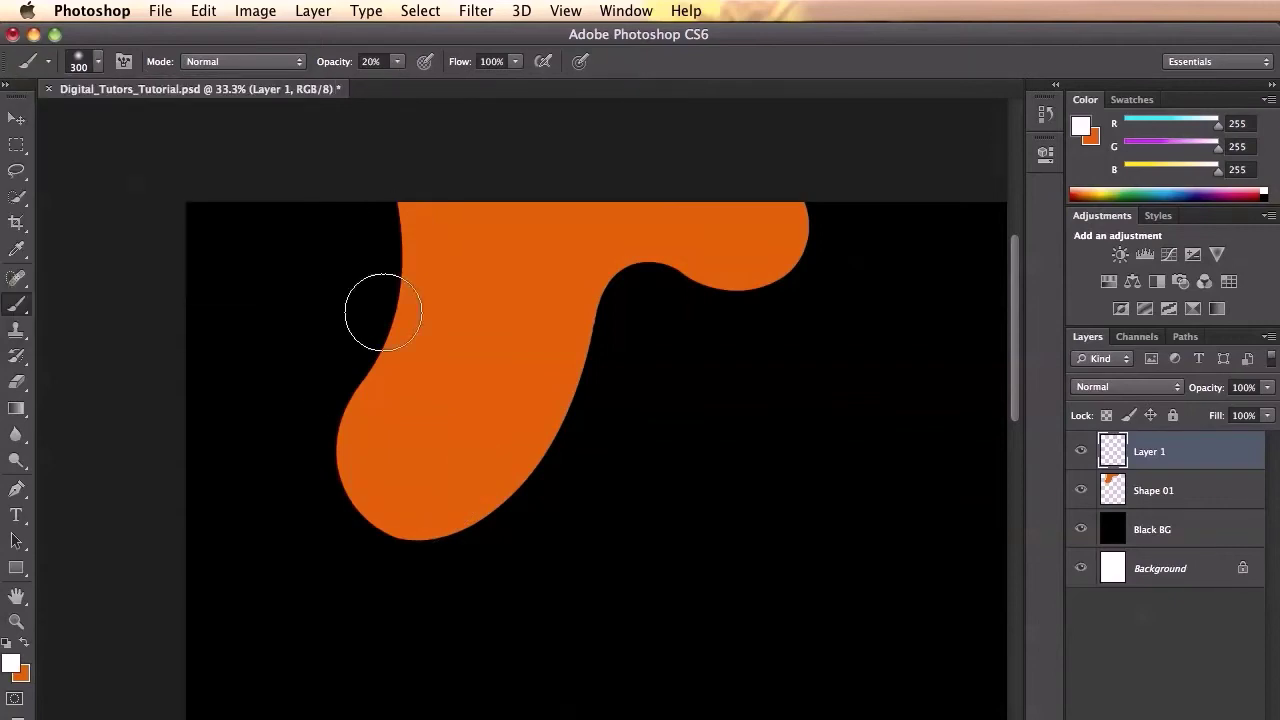
pyautogui.press('super+equal')
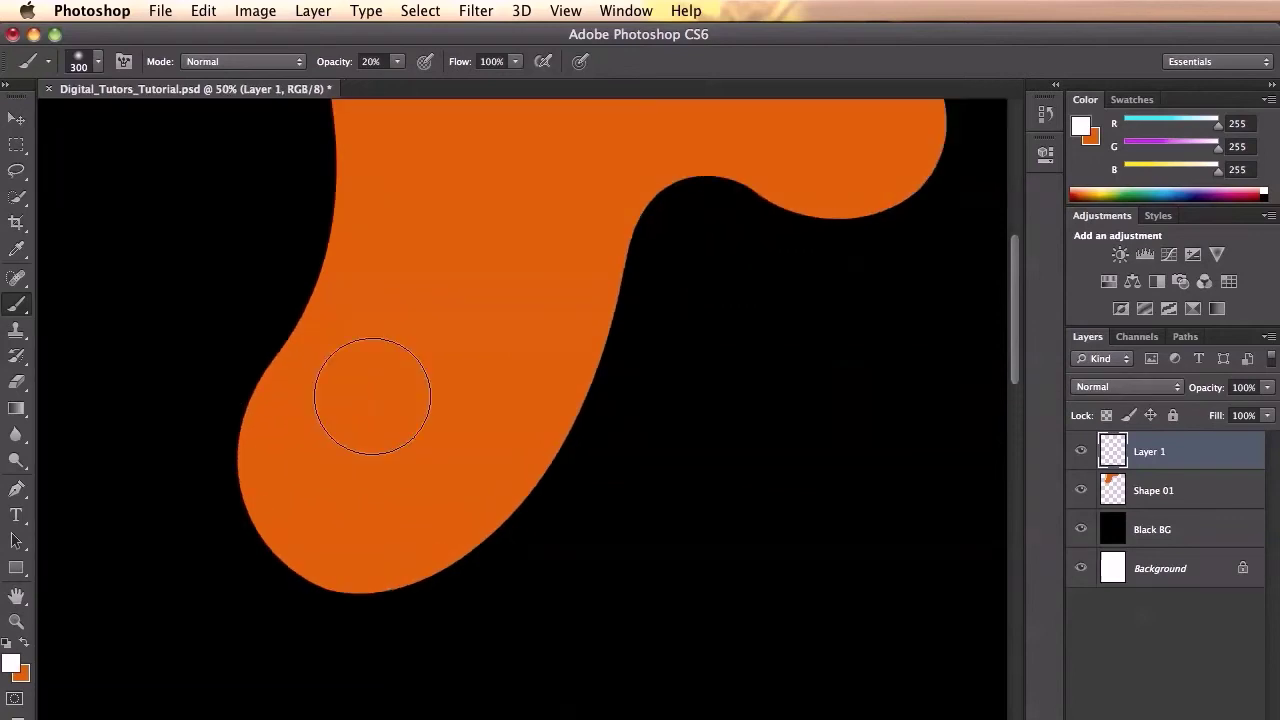
pyautogui.press(']')
pyautogui.press(']')
pyautogui.press(']')
pyautogui.press(']')
pyautogui.press(']')
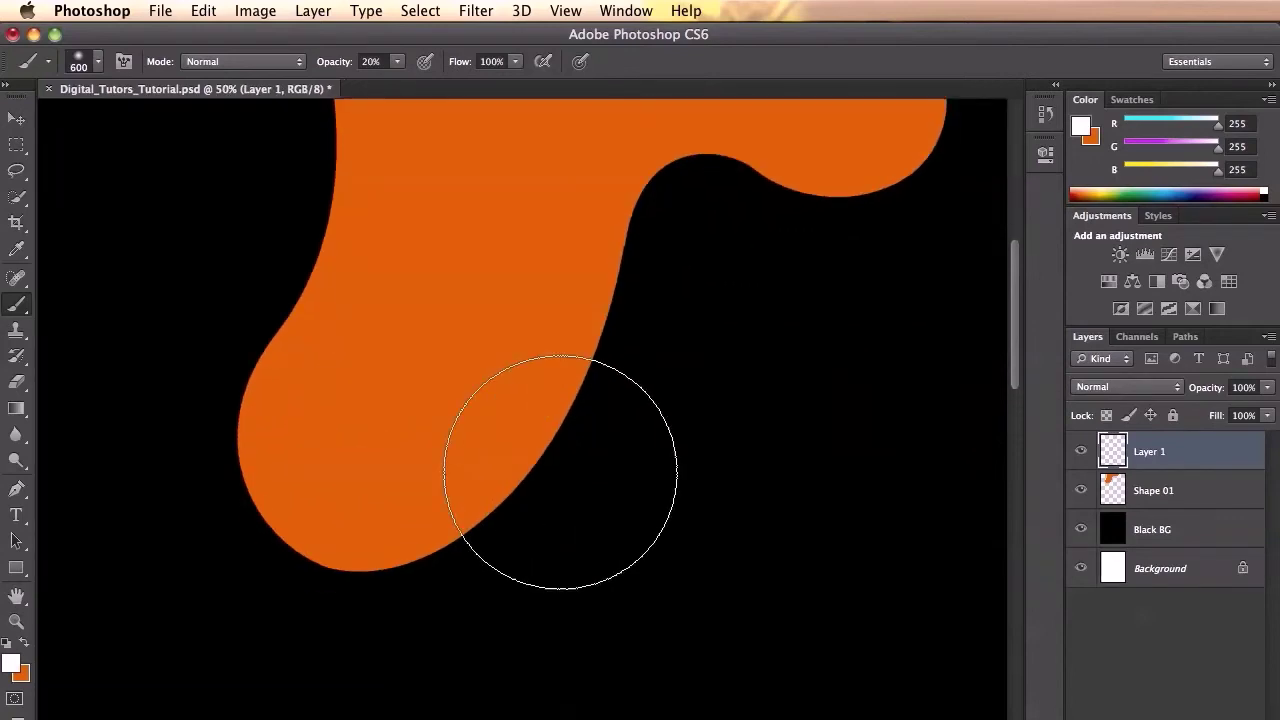
pyautogui.click(558, 472)
pyautogui.press('super+z')
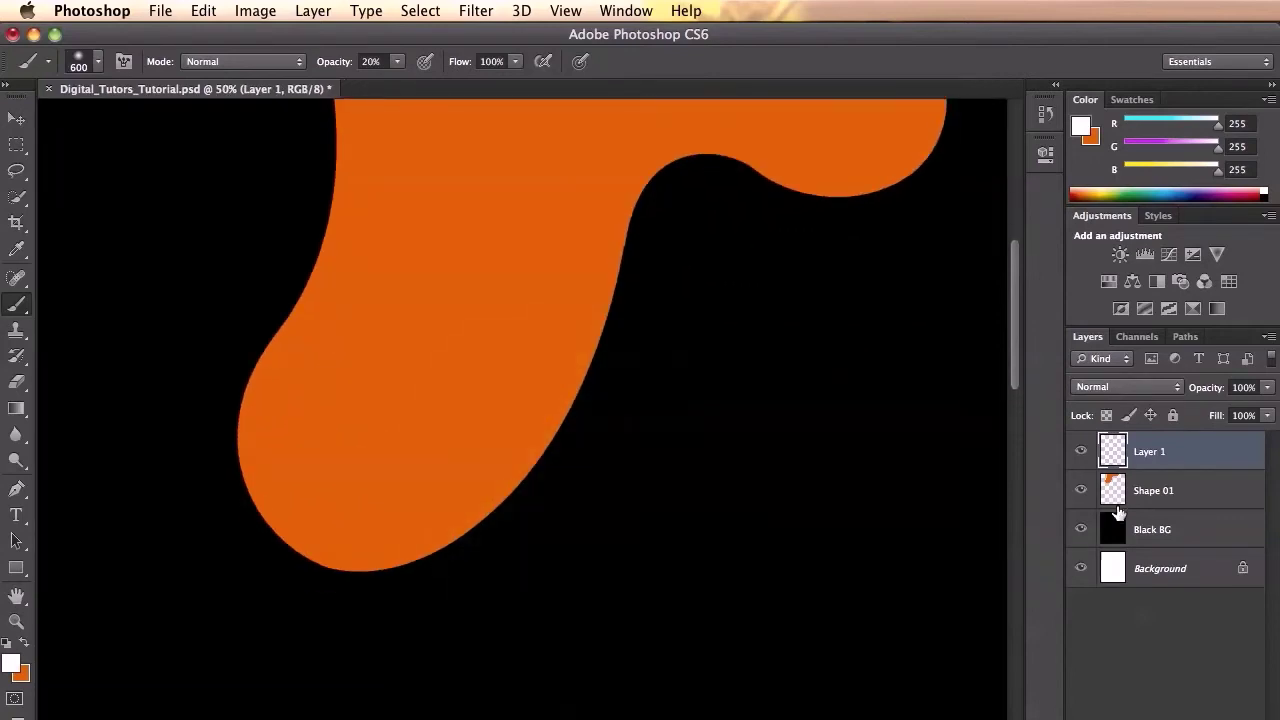
pyautogui.moveTo(509, 437)
pyautogui.mouseDown()
pyautogui.moveTo(561, 445)
pyautogui.moveTo(625, 316)
pyautogui.moveTo(684, 343)
pyautogui.moveTo(719, 406)
pyautogui.moveTo(738, 500)
pyautogui.moveTo(594, 481)
pyautogui.moveTo(577, 425)
pyautogui.moveTo(489, 406)
pyautogui.moveTo(700, 305)
pyautogui.mouseUp()
# Clip Layer 1 to the Shape 01 layer with a clipping mask.
pyautogui.press('super+minus')
pyautogui.press('super+minus')
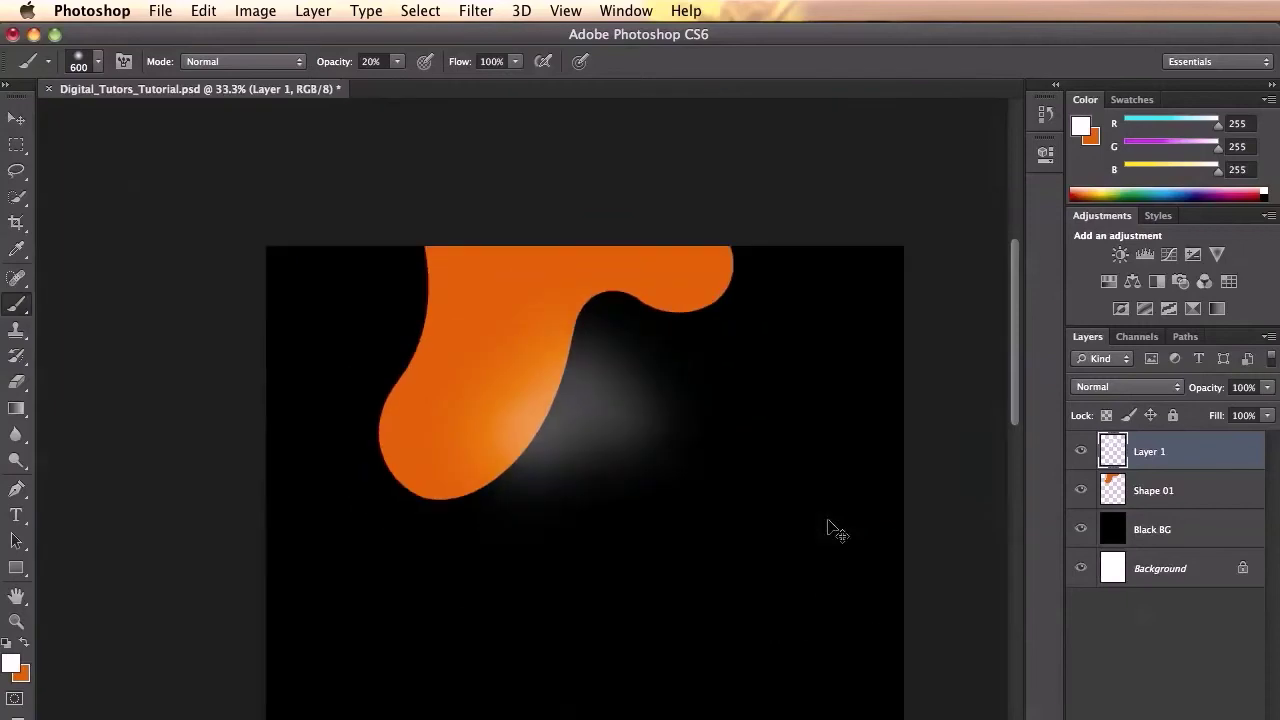
pyautogui.press('v')
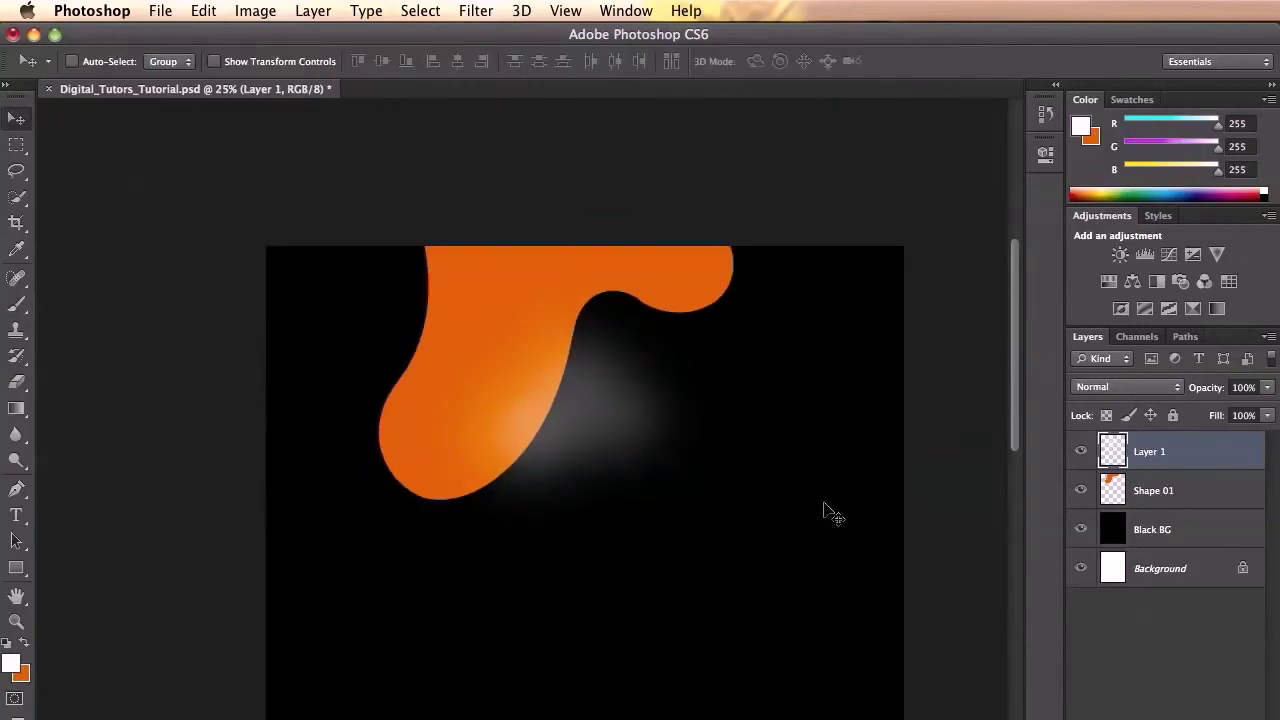
pyautogui.keyDown('alt'); pyautogui.click(1188, 466); pyautogui.keyUp('alt')
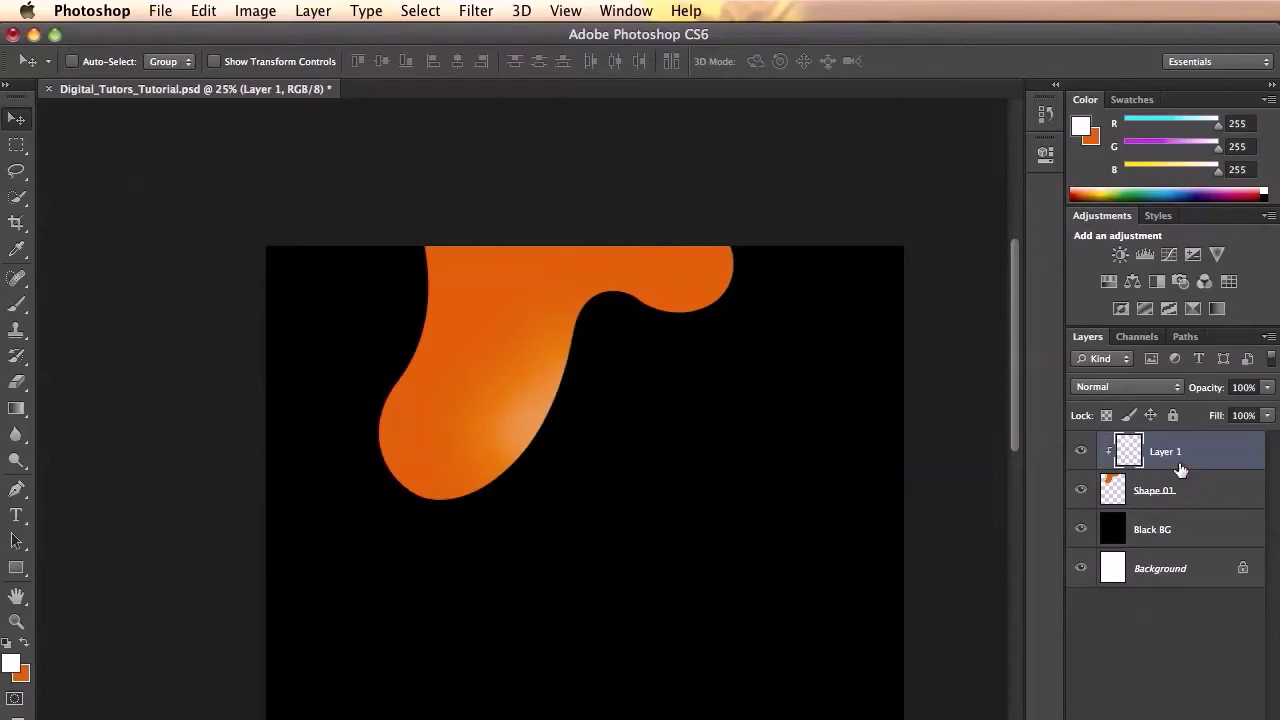
pyautogui.doubleClick(1166, 455)
pyautogui.click(1214, 467)
# Brush more white on the clipped Layer 1 along the shape's bottom tip and around its concave right curve.
pyautogui.press('super+equal')
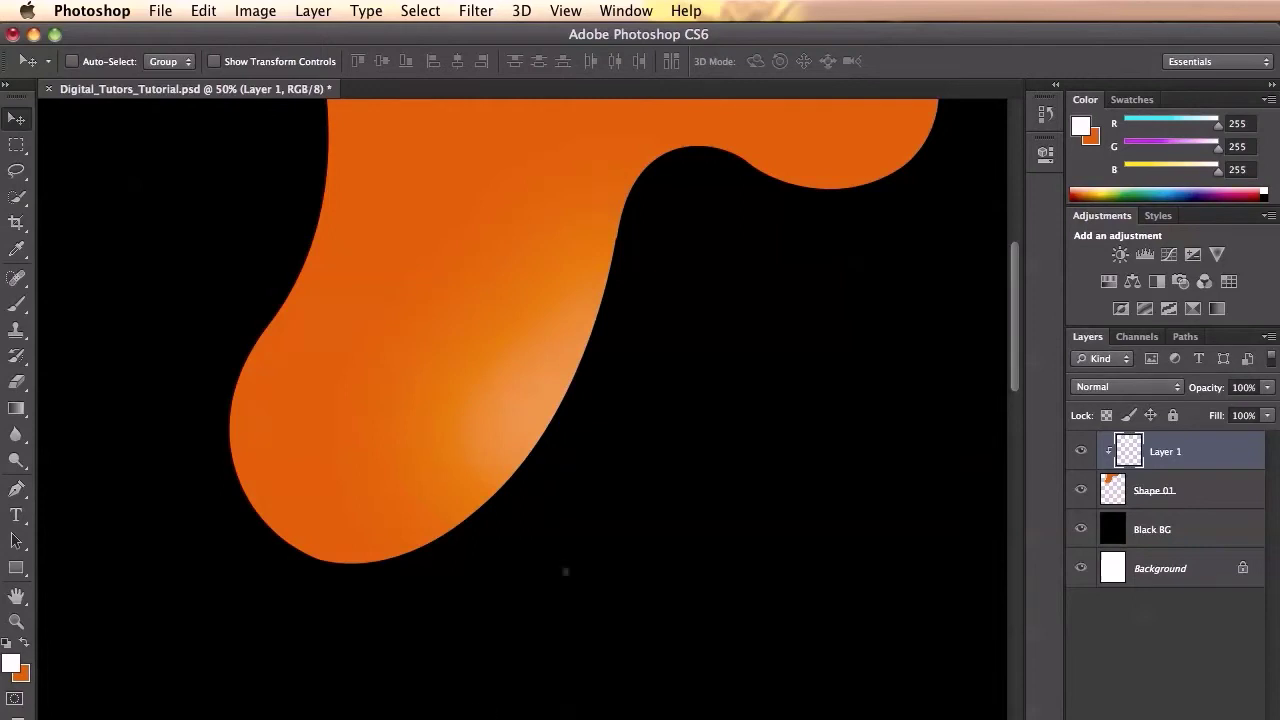
pyautogui.click(1155, 497)
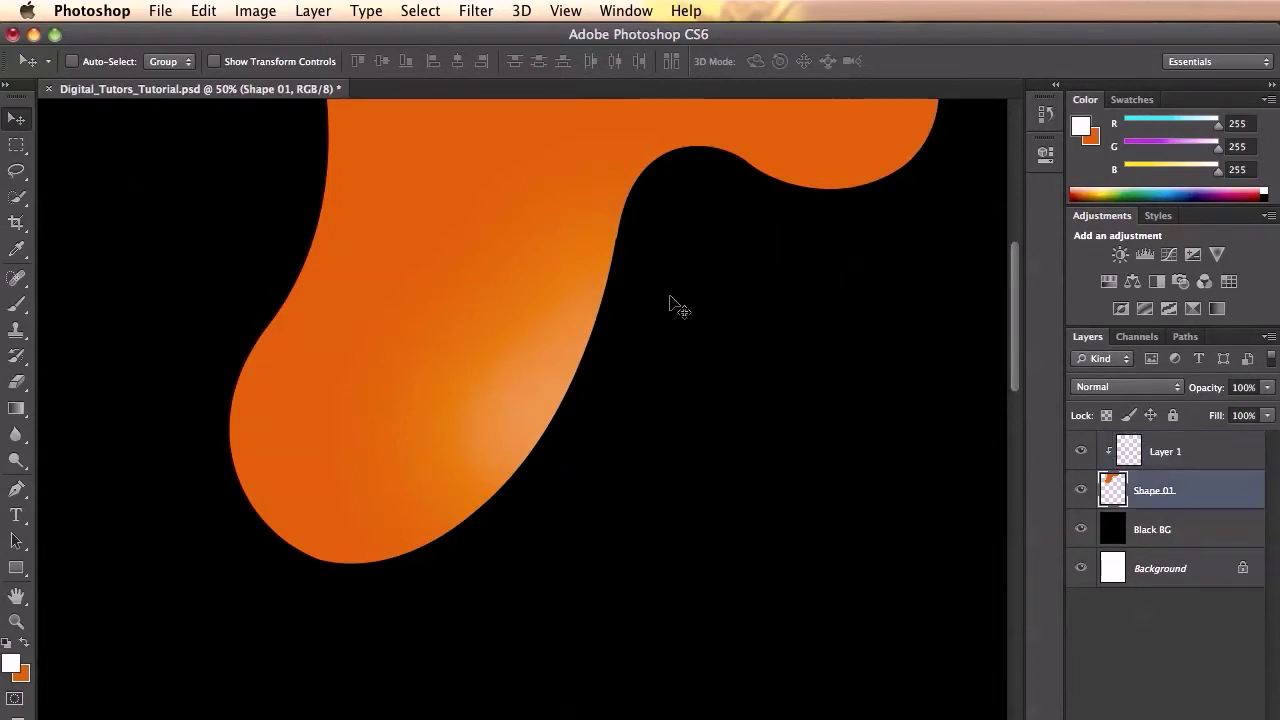
pyautogui.press('b')
pyautogui.press('super+minus')
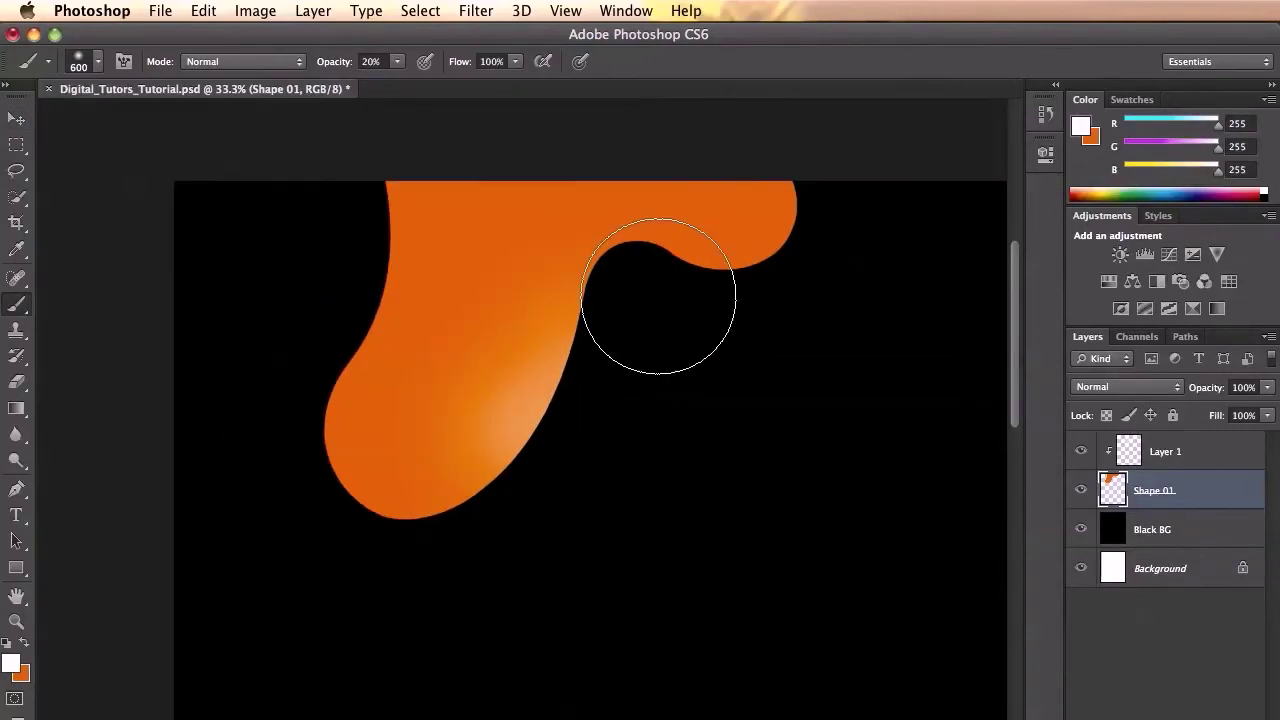
pyautogui.click(1168, 453)
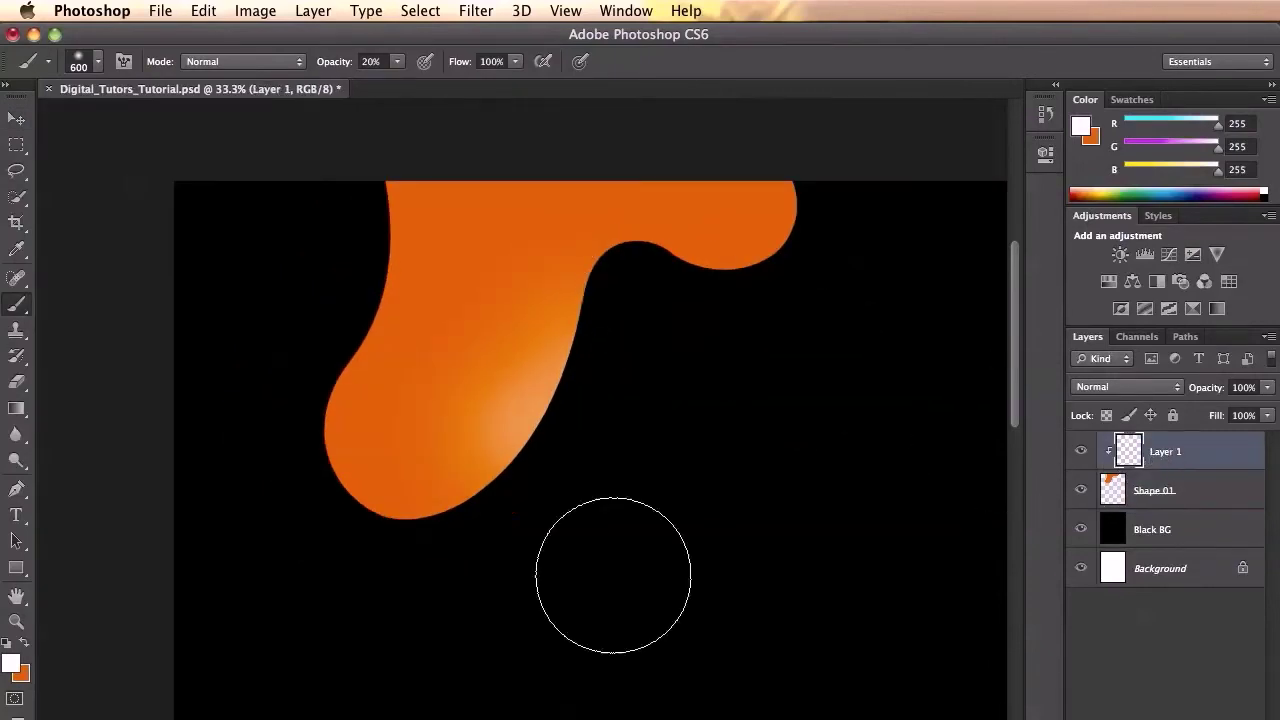
pyautogui.moveTo(463, 491)
pyautogui.mouseDown()
pyautogui.moveTo(431, 516)
pyautogui.moveTo(360, 505)
pyautogui.moveTo(414, 506)
pyautogui.mouseUp()
pyautogui.moveTo(600, 272)
pyautogui.mouseDown()
pyautogui.moveTo(600, 313)
pyautogui.moveTo(626, 265)
pyautogui.moveTo(706, 304)
pyautogui.moveTo(759, 294)
pyautogui.moveTo(705, 297)
pyautogui.mouseUp()
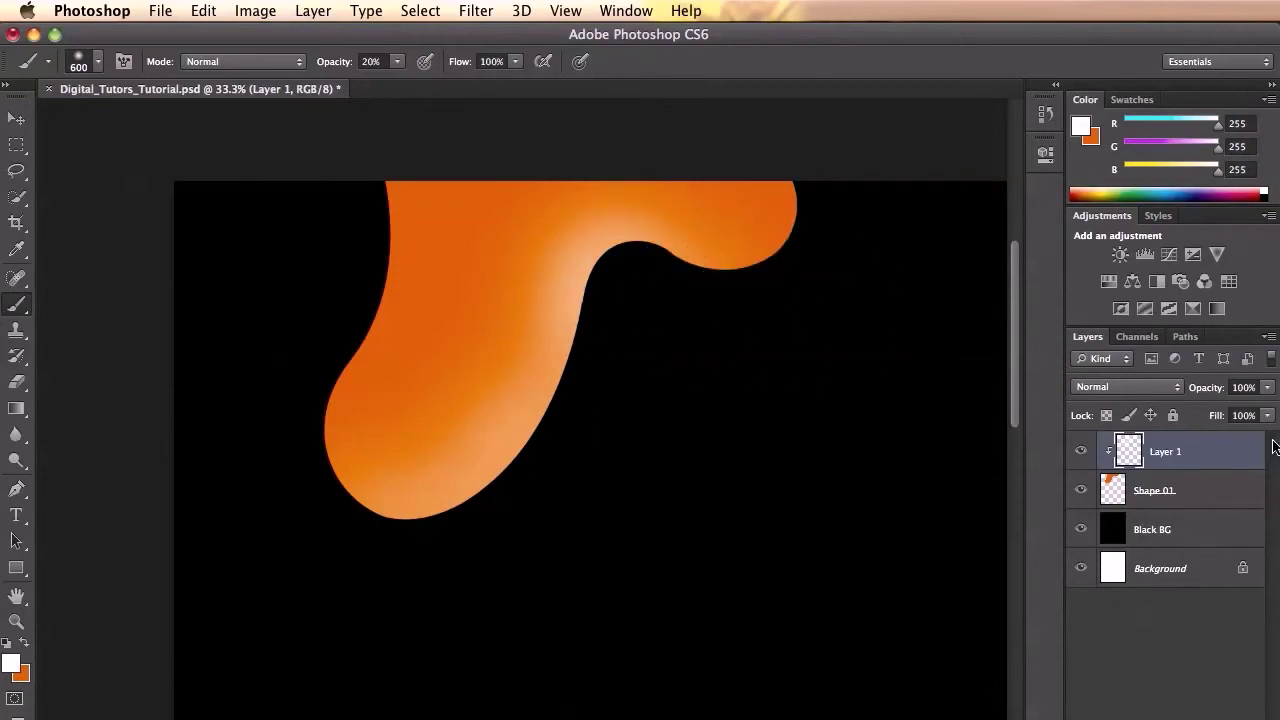
# Set Layer 1's blend mode to Overlay and brush white highlights along the shape's upper left edge.
pyautogui.click(1164, 390)
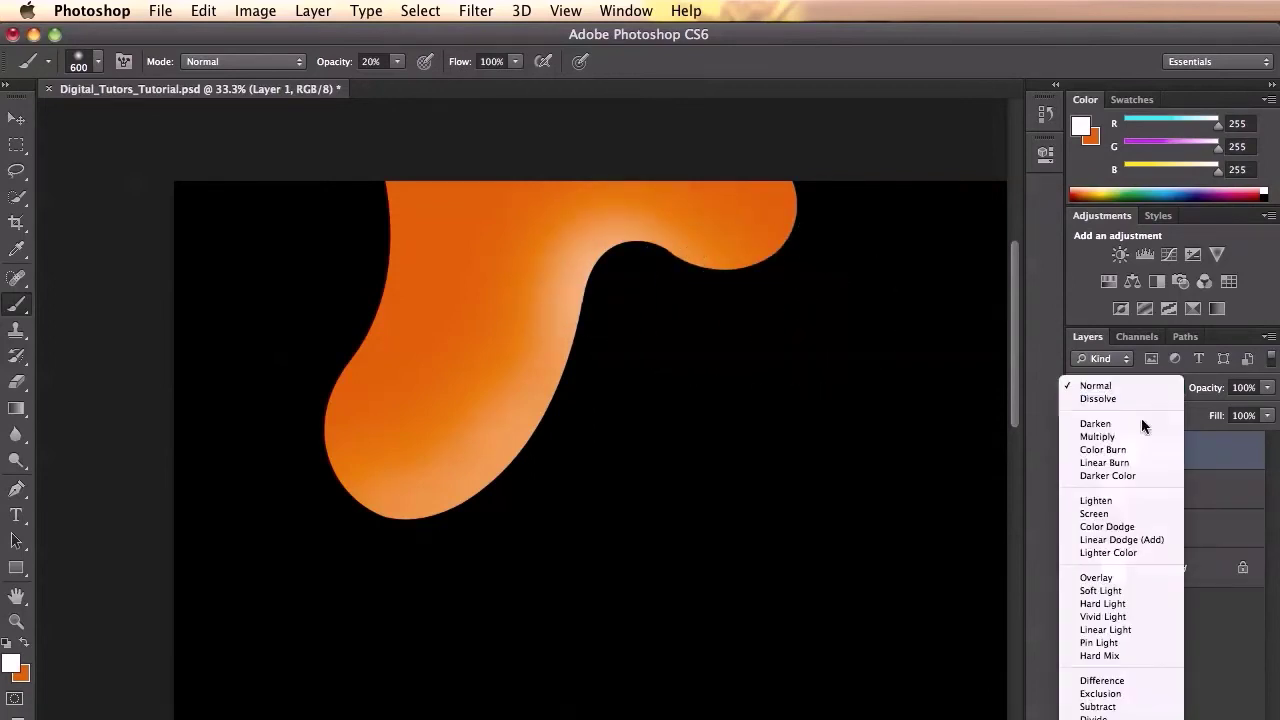
pyautogui.click(1106, 578)
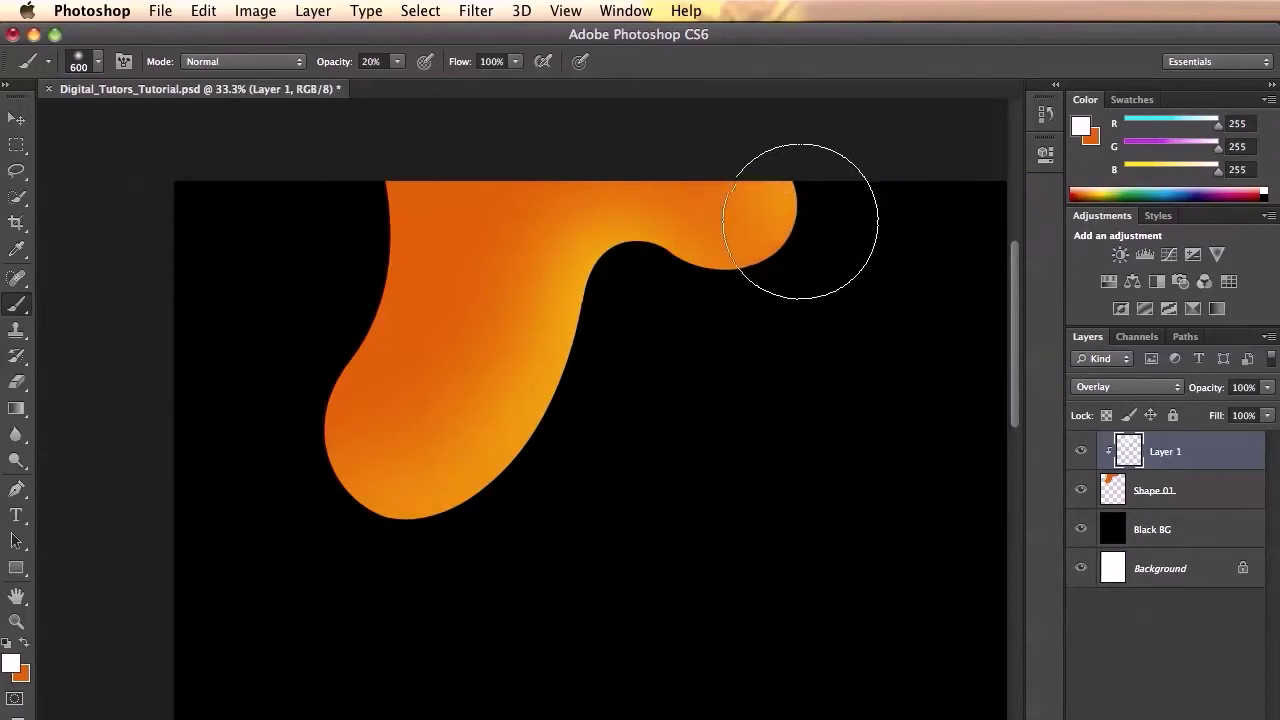
pyautogui.moveTo(342, 196)
pyautogui.mouseDown()
pyautogui.moveTo(361, 242)
pyautogui.moveTo(362, 219)
pyautogui.moveTo(360, 248)
pyautogui.moveTo(379, 248)
pyautogui.moveTo(351, 306)
pyautogui.mouseUp()
pyautogui.moveTo(399, 202); pyautogui.dragTo(400, 200)
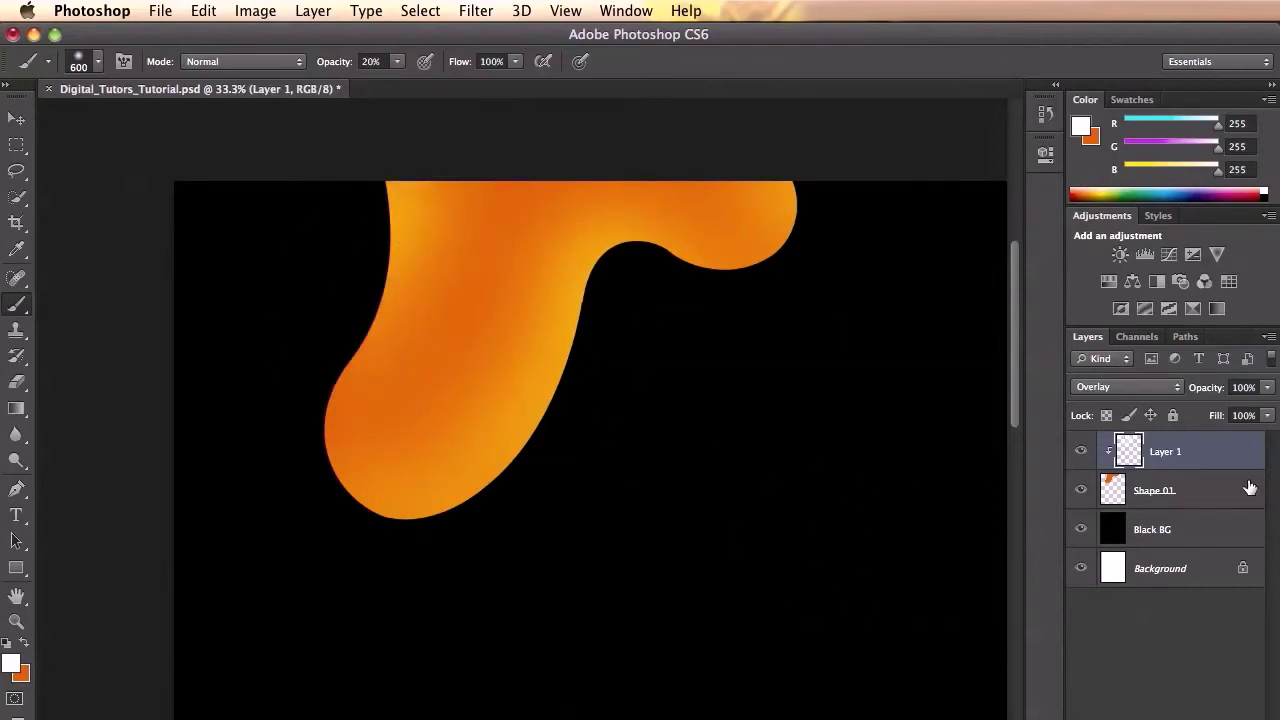
# Rename the highlight layer to Pass 01 and brush more white on the lower left edge of the shape's bottom tip.
pyautogui.doubleClick(1164, 453)
pyautogui.write('Pass 01')
pyautogui.press('Return')
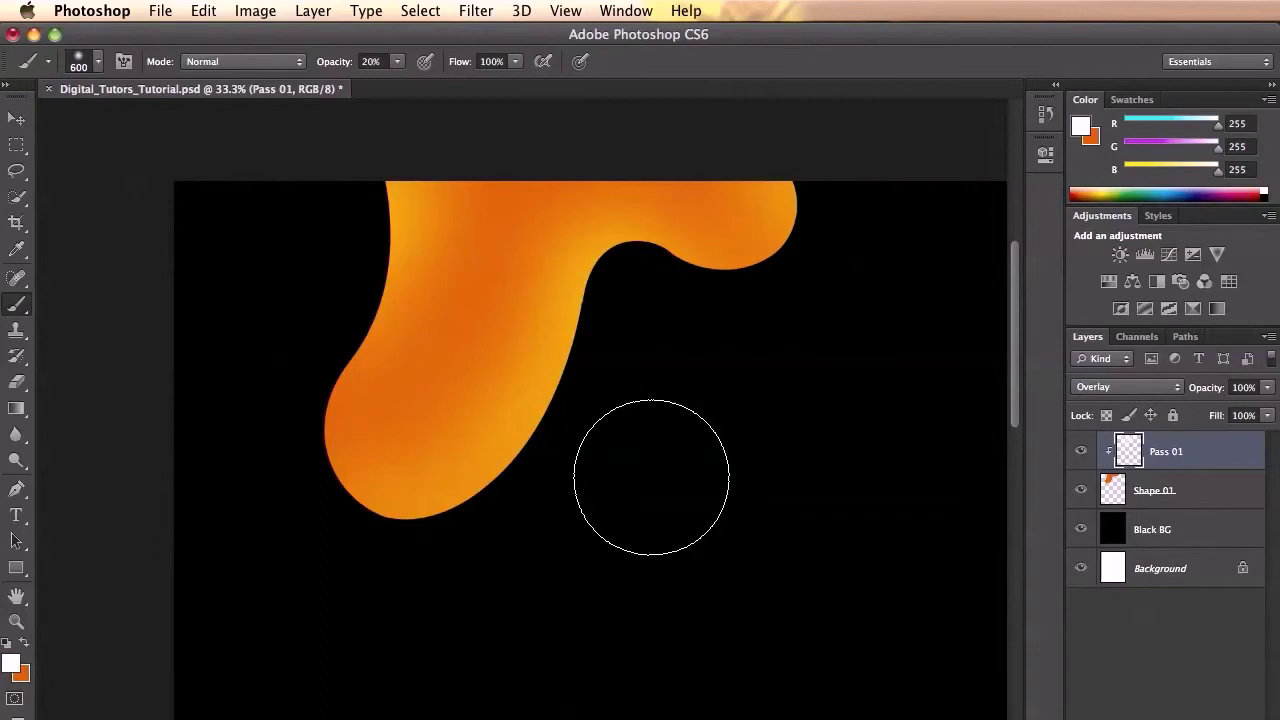
pyautogui.moveTo(357, 443)
pyautogui.mouseDown()
pyautogui.moveTo(323, 443)
pyautogui.moveTo(318, 465)
pyautogui.moveTo(386, 509)
pyautogui.mouseUp()
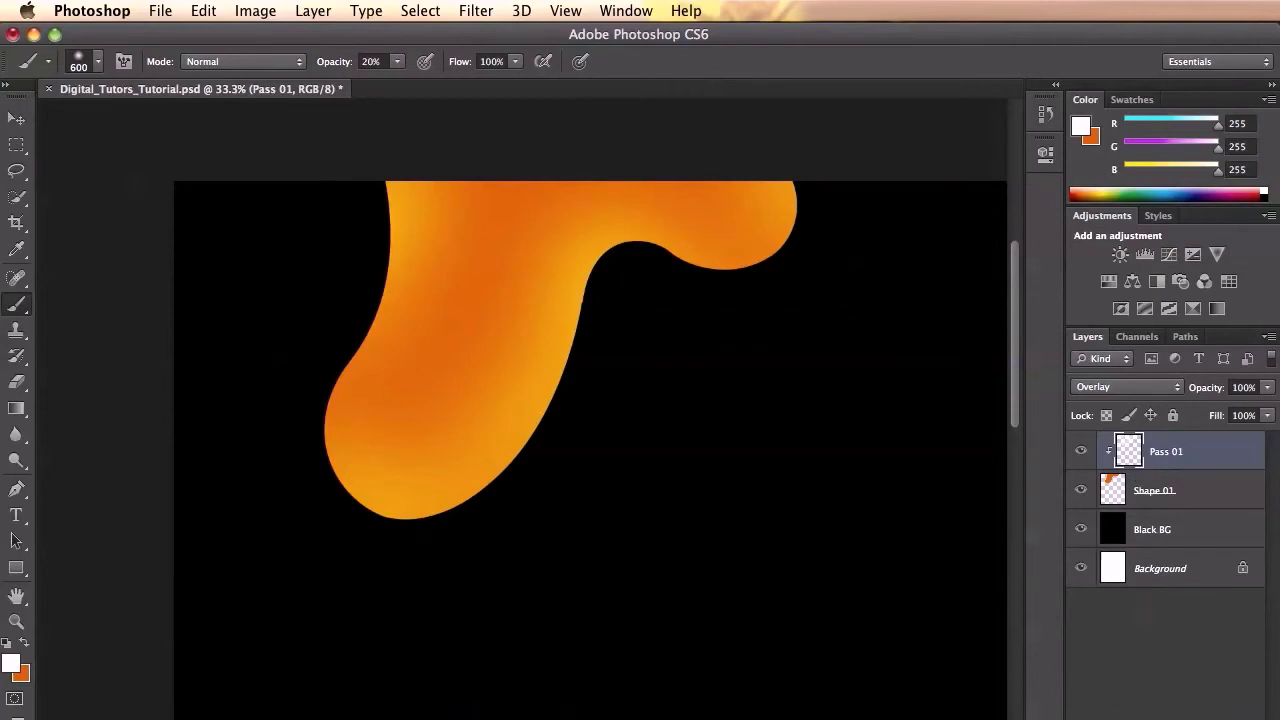
# Add a layer mask to Pass 01, painting black on it along the shape's middle and white at the right lobe.
pyautogui.click(1142, 716)
pyautogui.press('x')
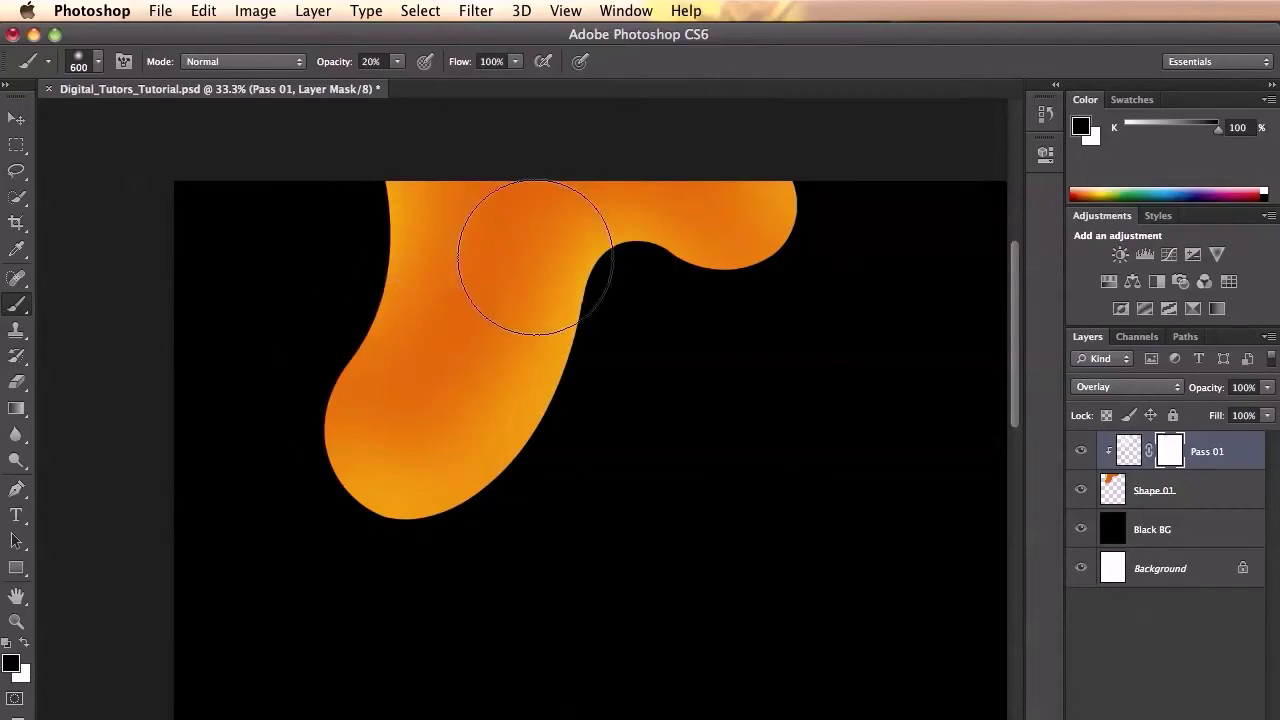
pyautogui.moveTo(502, 380)
pyautogui.mouseDown()
pyautogui.moveTo(422, 438)
pyautogui.moveTo(509, 390)
pyautogui.moveTo(481, 354)
pyautogui.moveTo(717, 277)
pyautogui.moveTo(720, 240)
pyautogui.moveTo(509, 198)
pyautogui.moveTo(465, 202)
pyautogui.moveTo(493, 371)
pyautogui.moveTo(558, 398)
pyautogui.moveTo(417, 521)
pyautogui.moveTo(496, 450)
pyautogui.moveTo(395, 512)
pyautogui.moveTo(513, 435)
pyautogui.moveTo(395, 366)
pyautogui.moveTo(338, 274)
pyautogui.moveTo(372, 280)
pyautogui.moveTo(385, 199)
pyautogui.moveTo(449, 197)
pyautogui.mouseUp()
pyautogui.press('x')
pyautogui.press('x')
pyautogui.press('x')
pyautogui.moveTo(843, 221); pyautogui.dragTo(797, 197)
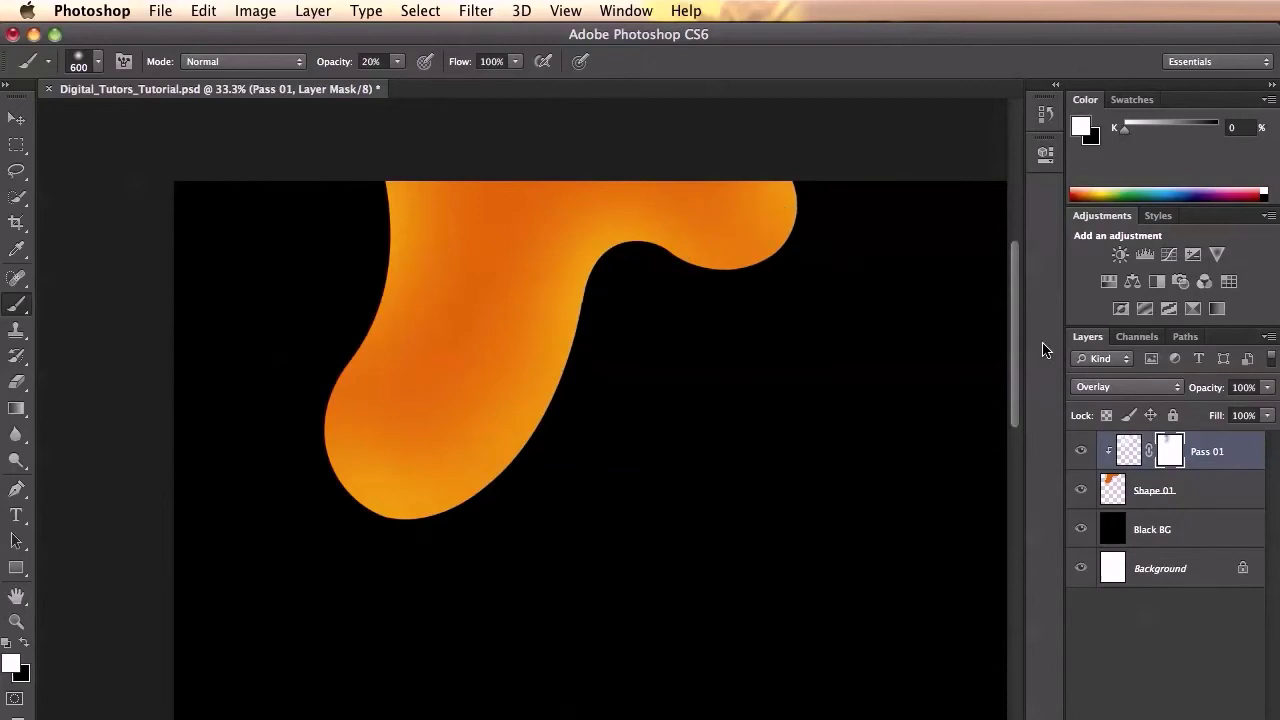
# On a new layer above Pass 01, trace a closed, smooth oval Pen path overlapping the shape's lower right edge.
pyautogui.press('super+shift+alt+n')
pyautogui.press('p')
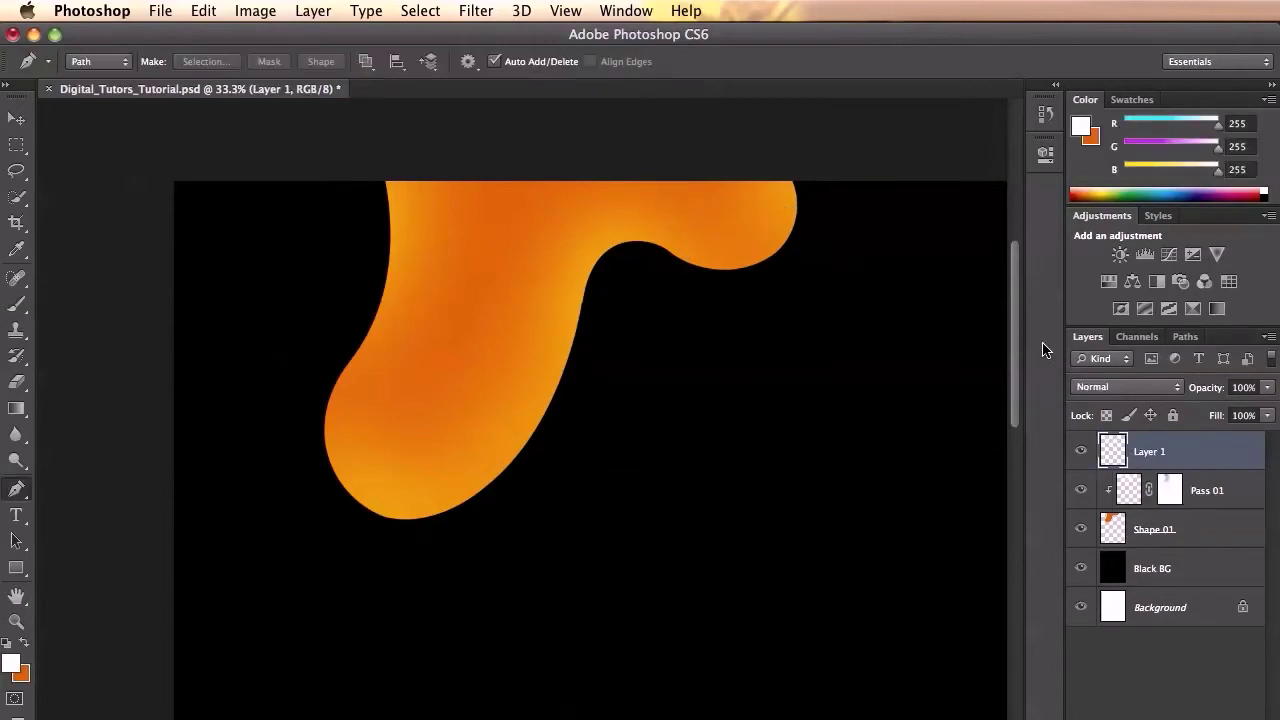
pyautogui.press('super+minus')
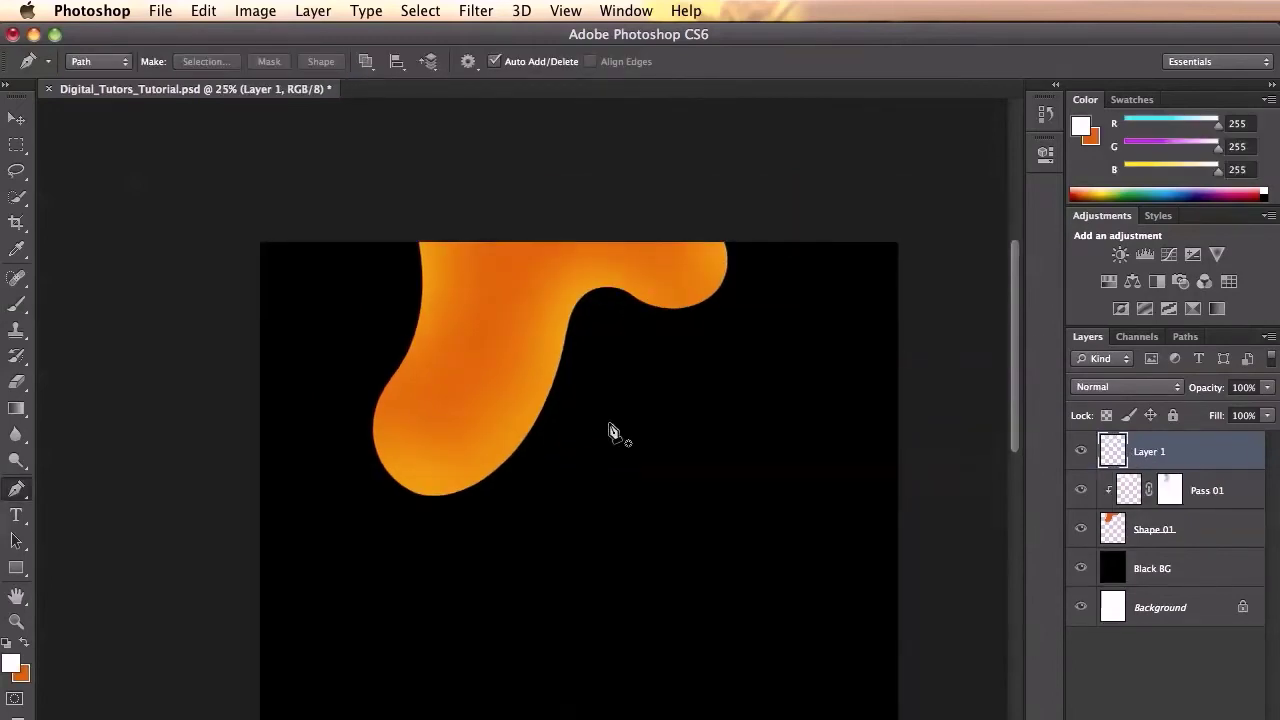
pyautogui.scroll(-5, 608, 428)
pyautogui.scroll(3, 560, 345)
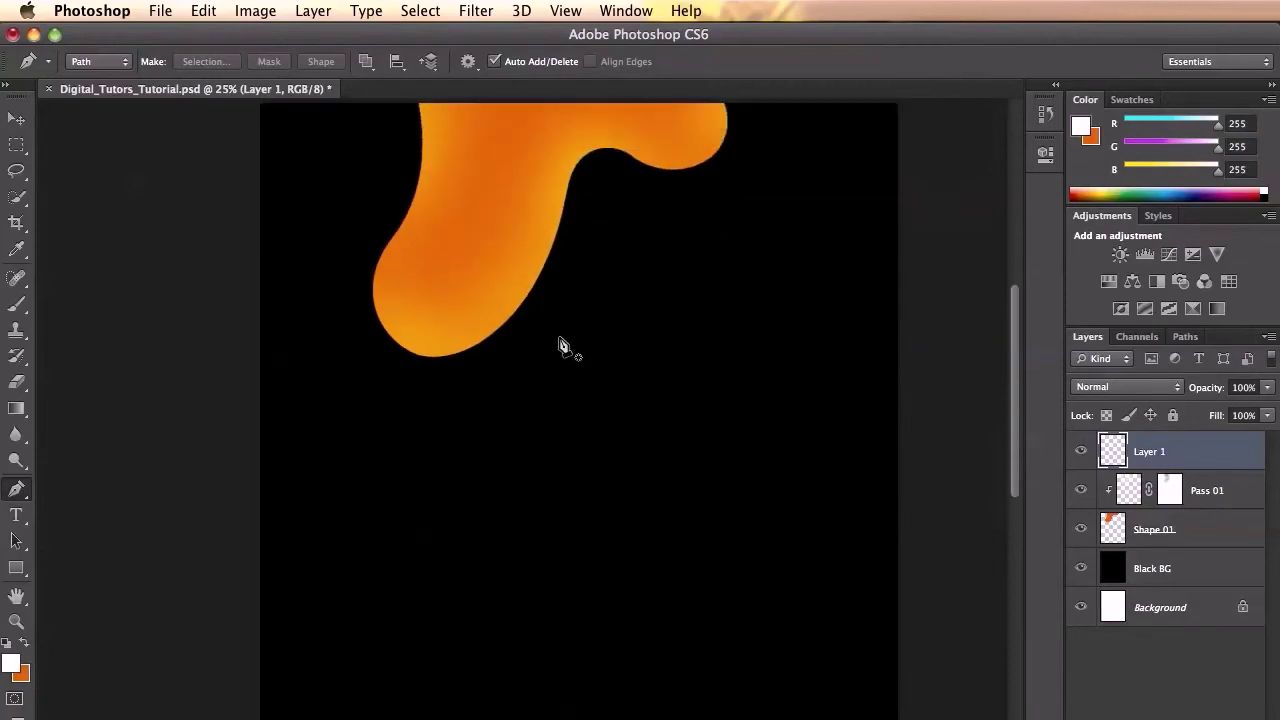
pyautogui.click(499, 395)
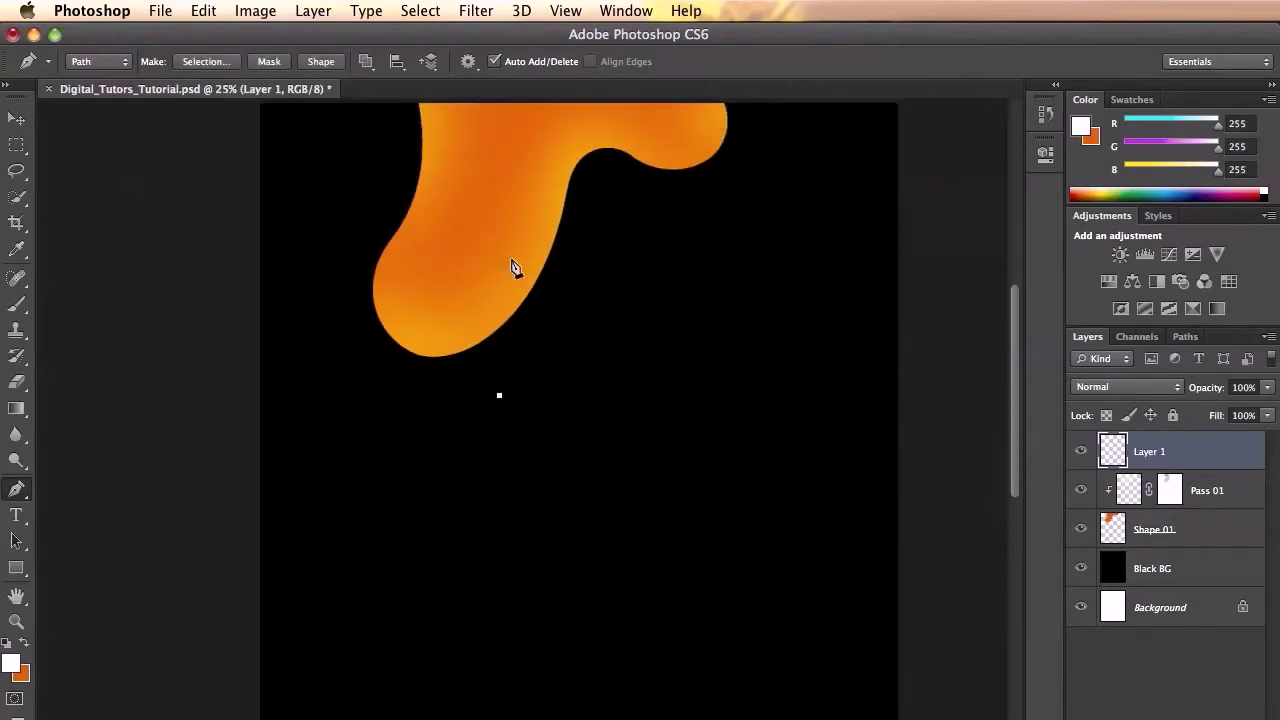
pyautogui.moveTo(563, 240); pyautogui.dragTo(585, 221)
pyautogui.press('super+z')
pyautogui.moveTo(612, 316); pyautogui.dragTo(616, 358)
pyautogui.moveTo(553, 426); pyautogui.dragTo(497, 422)
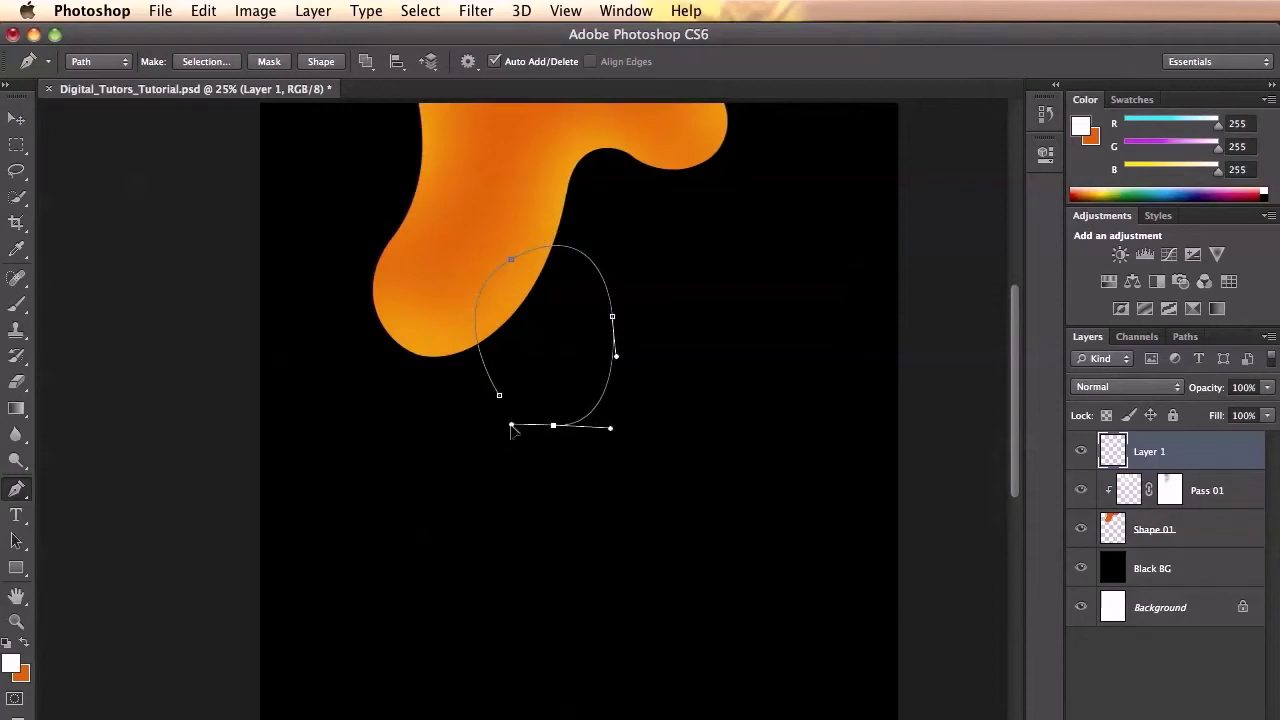
pyautogui.press('super+plus')
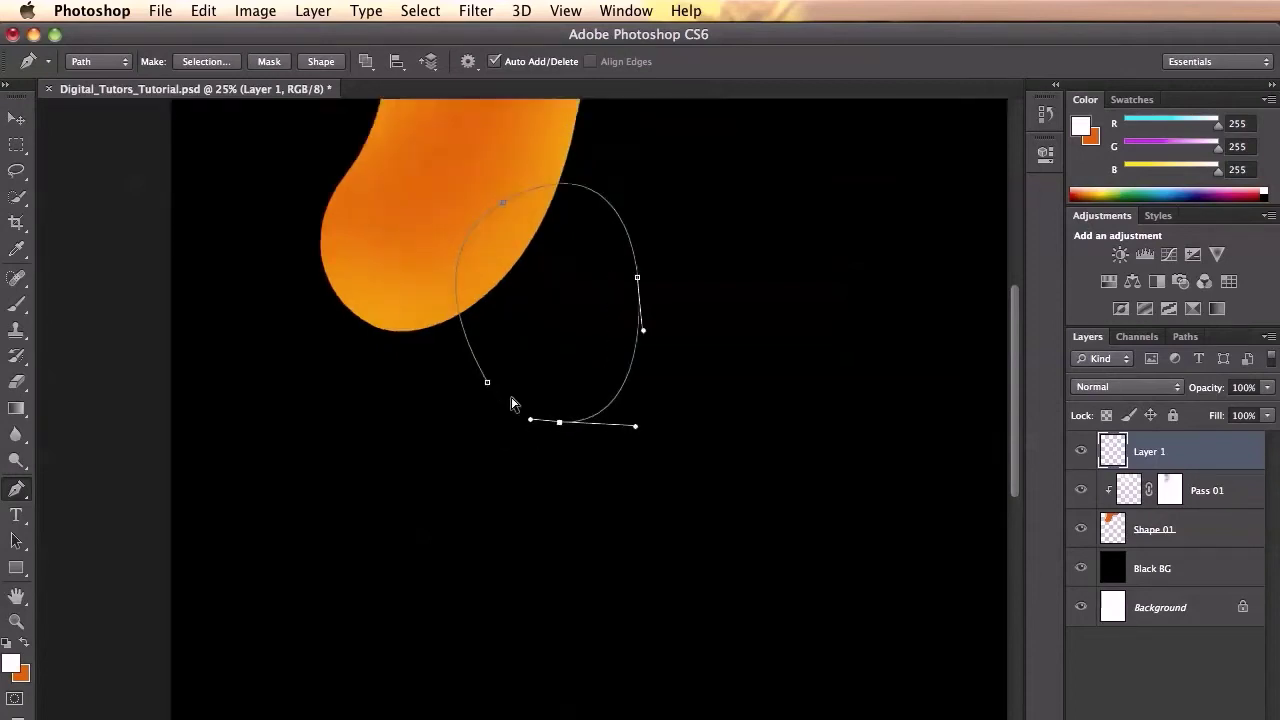
pyautogui.click(488, 383)
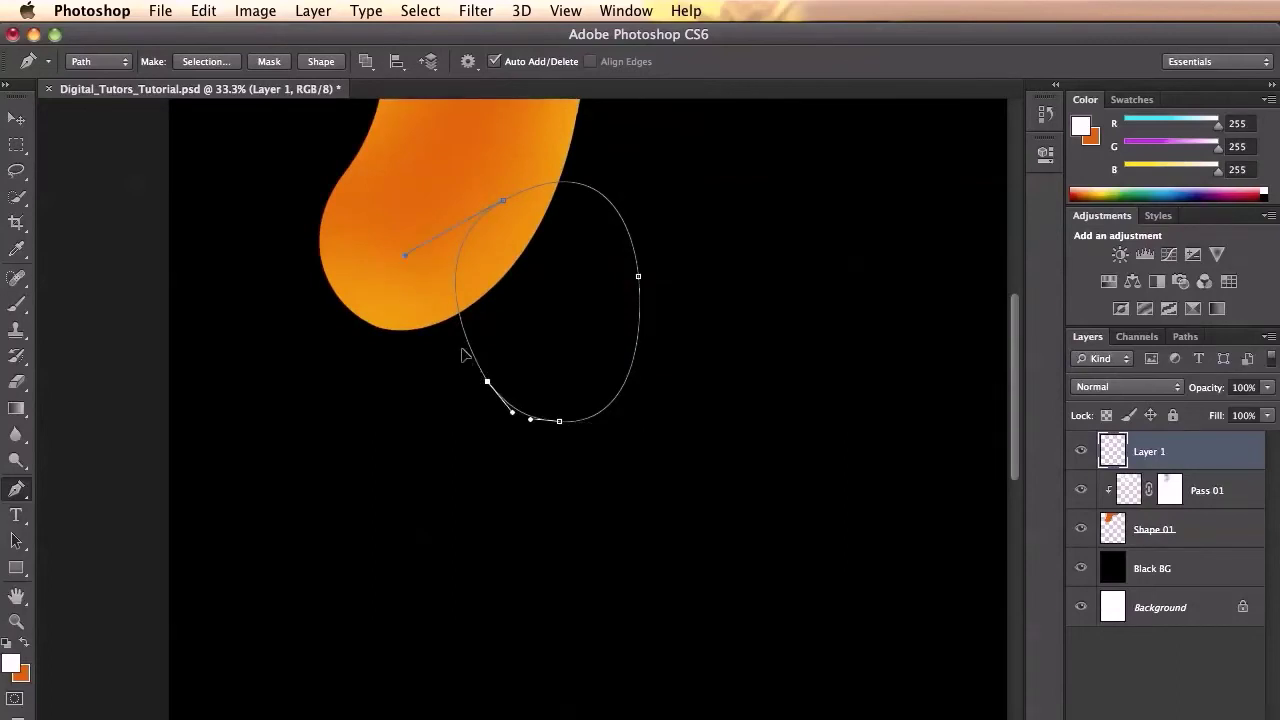
pyautogui.keyDown('super'); pyautogui.click(463, 355); pyautogui.keyUp('super')
# Convert the oval path to an anti-aliased selection with 0-pixel feather and fill it with the orange color, leaving nothing selected.
pyautogui.scroll(1, 636, 313)
pyautogui.hscroll(-1, 636, 313)
pyautogui.scroll(3, 640, 320)
pyautogui.hscroll(-1, 640, 320)
pyautogui.scroll(2, 640, 320)
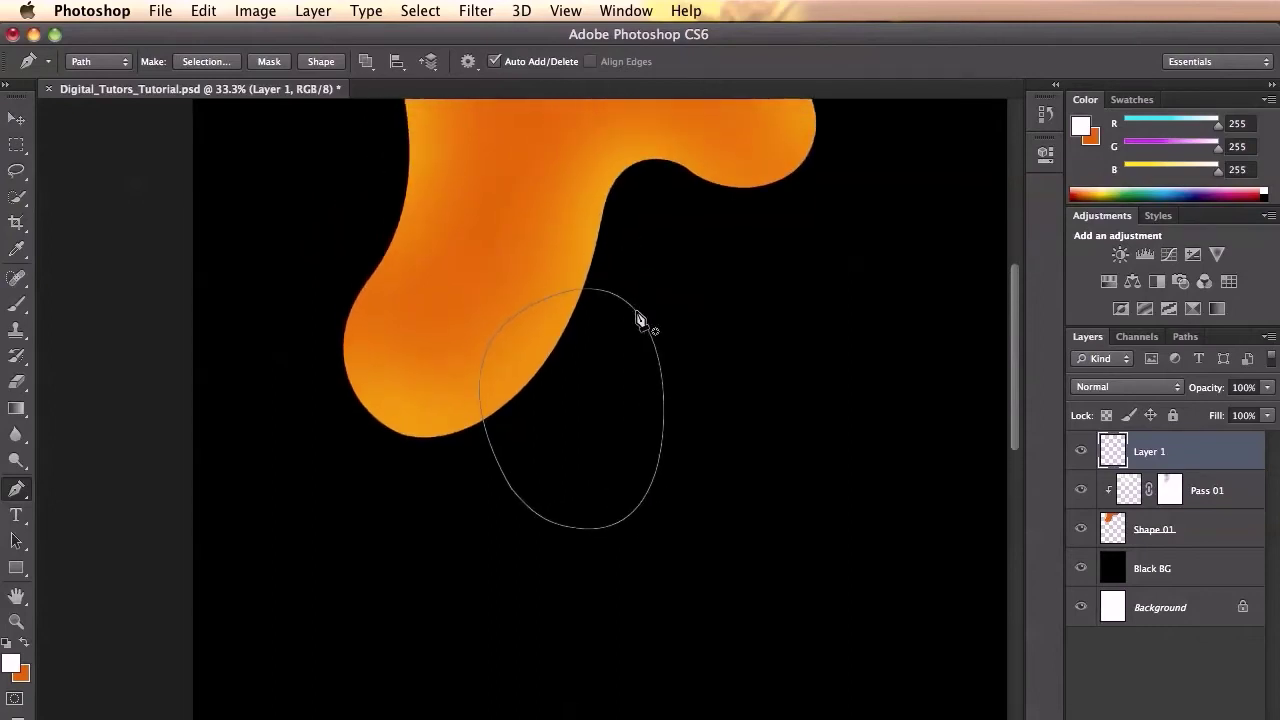
pyautogui.rightClick(648, 327)
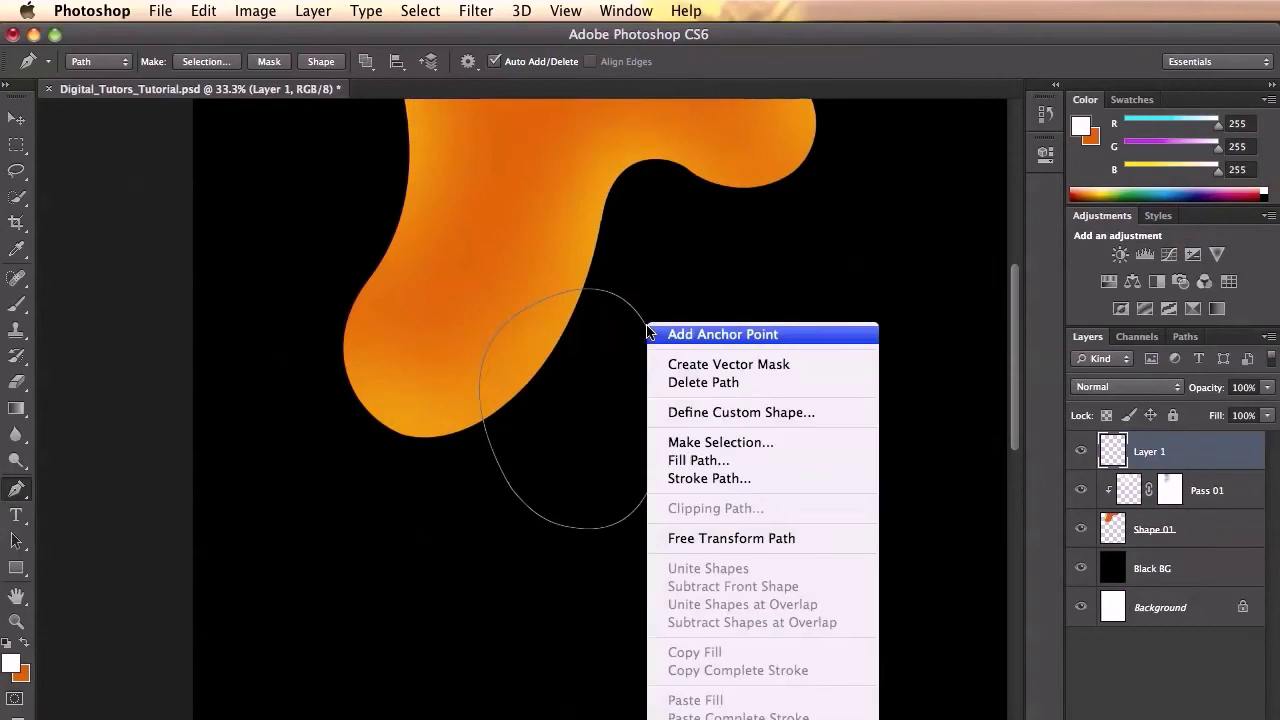
pyautogui.click(679, 446)
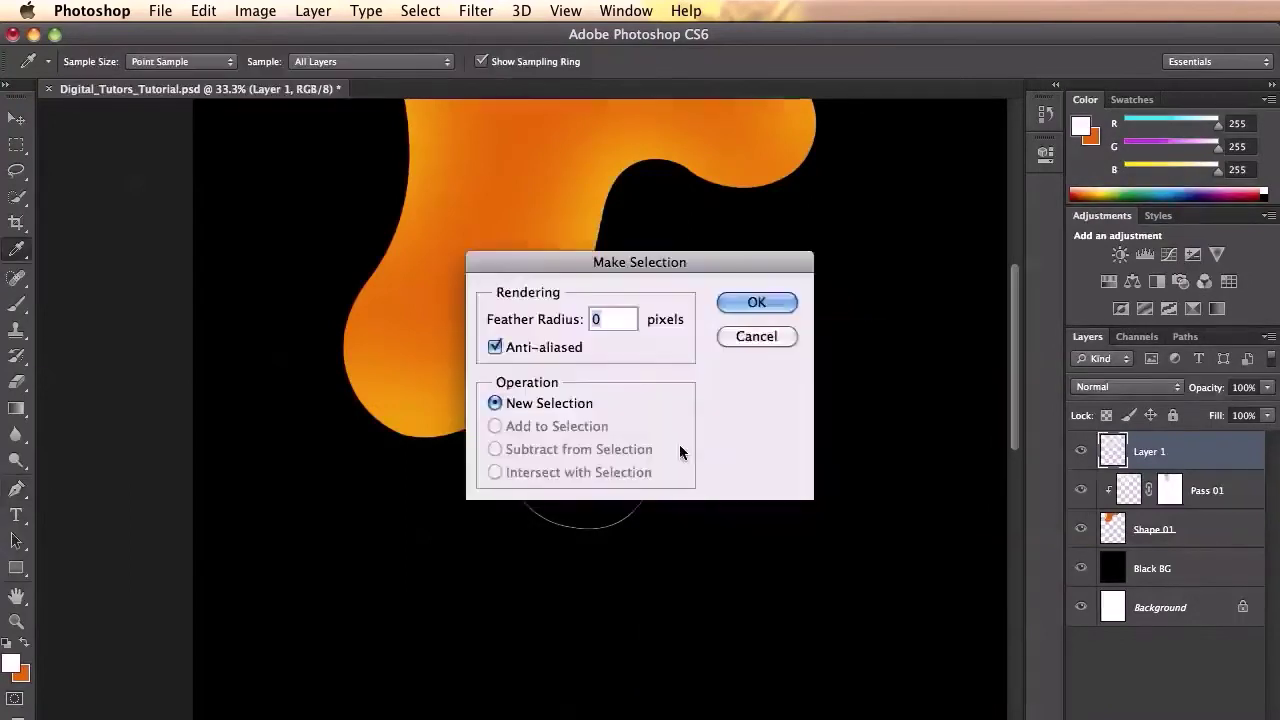
pyautogui.press('Return')
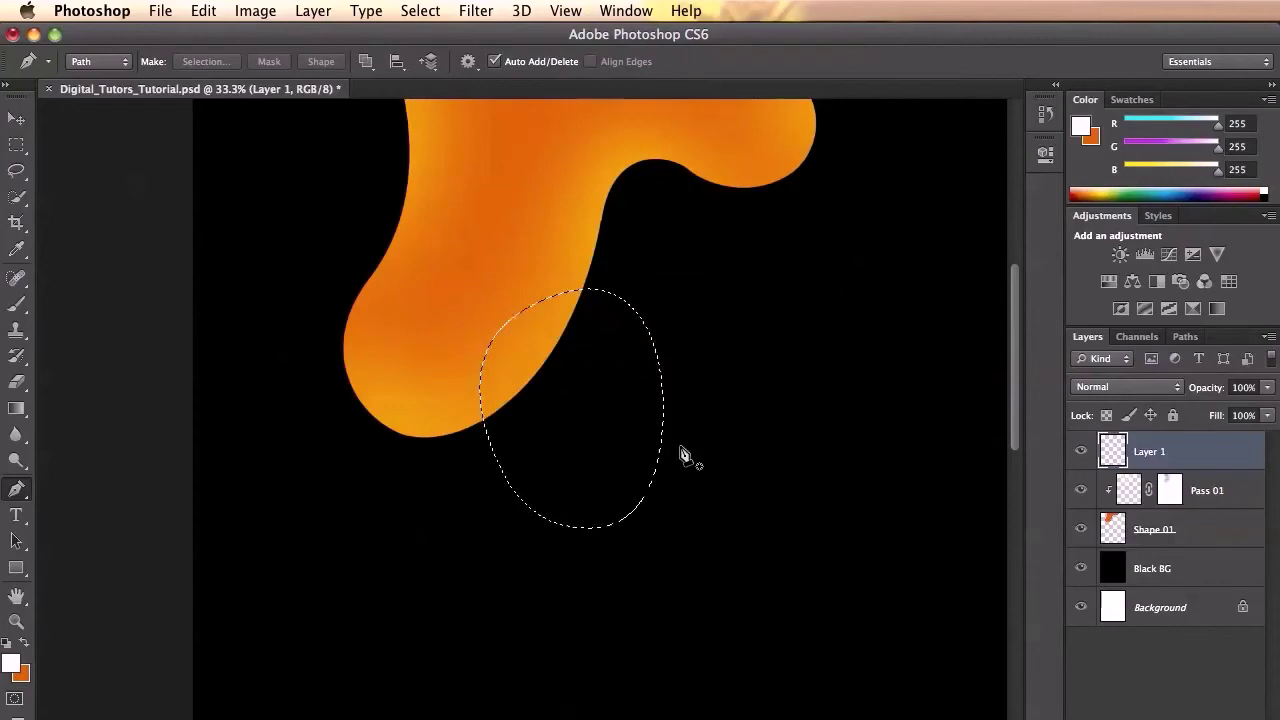
pyautogui.press('x')
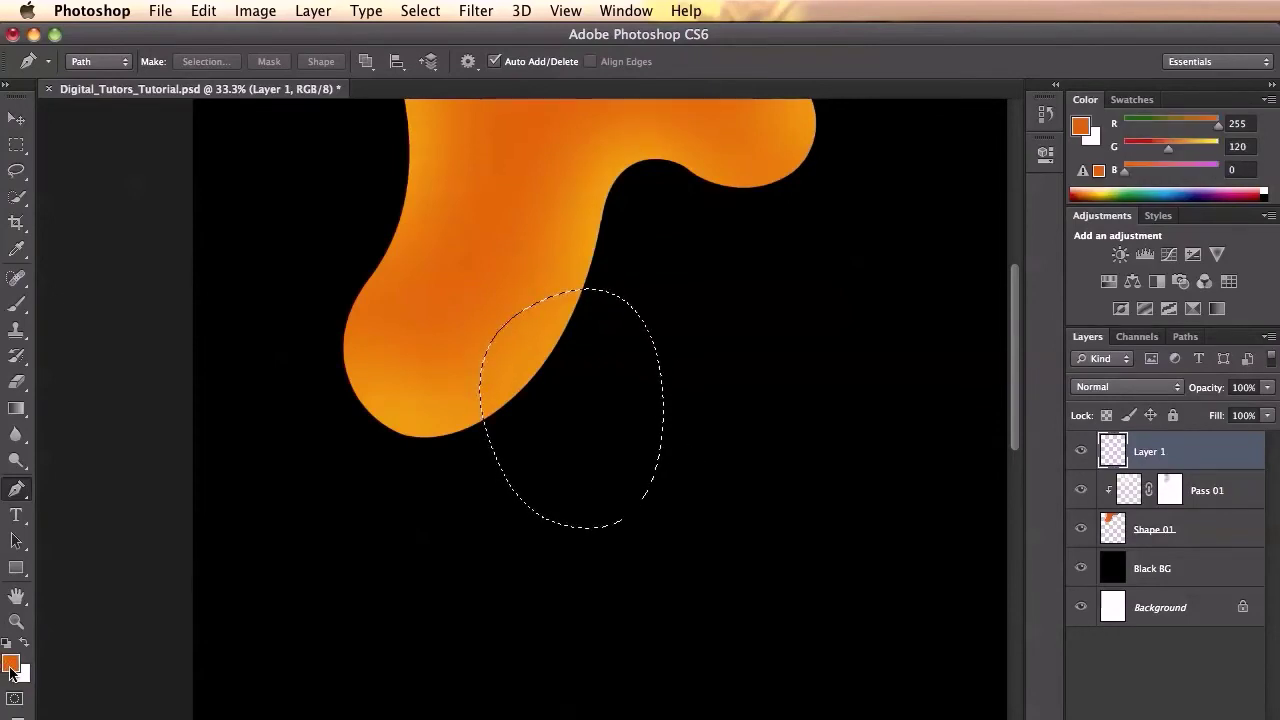
pyautogui.hotkey('alt', 'BackSpace')
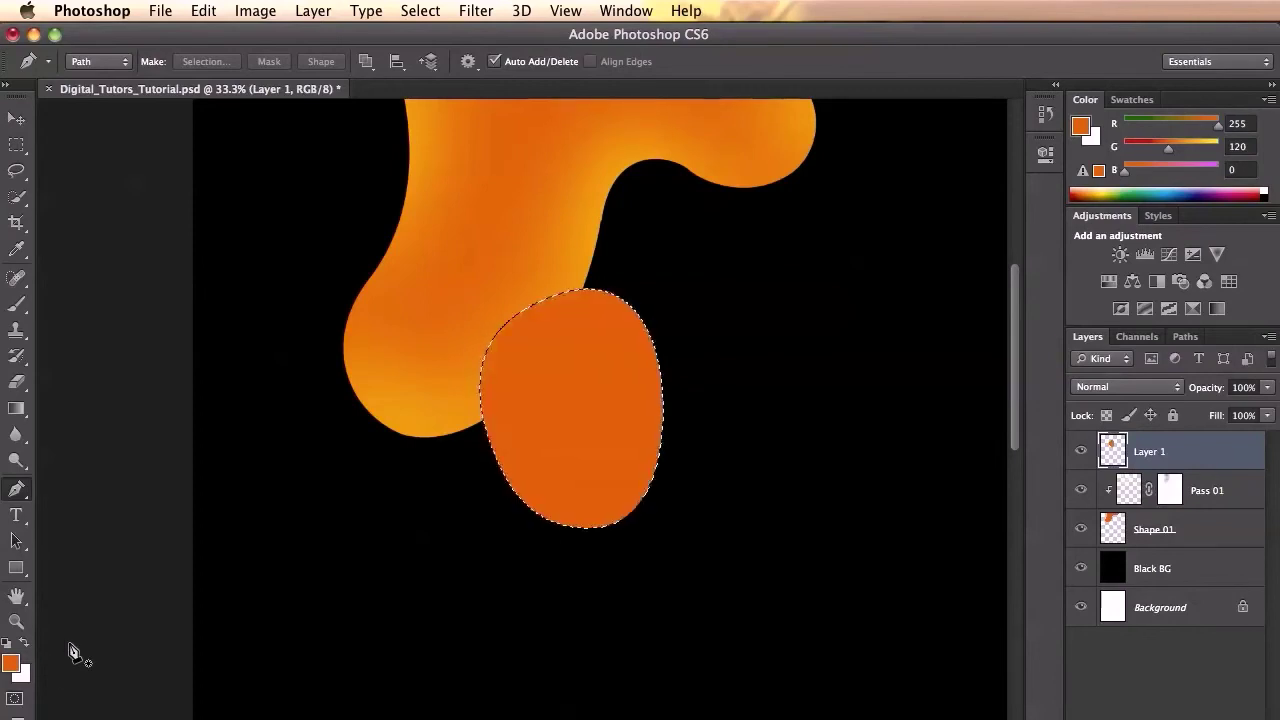
pyautogui.press('super+d')
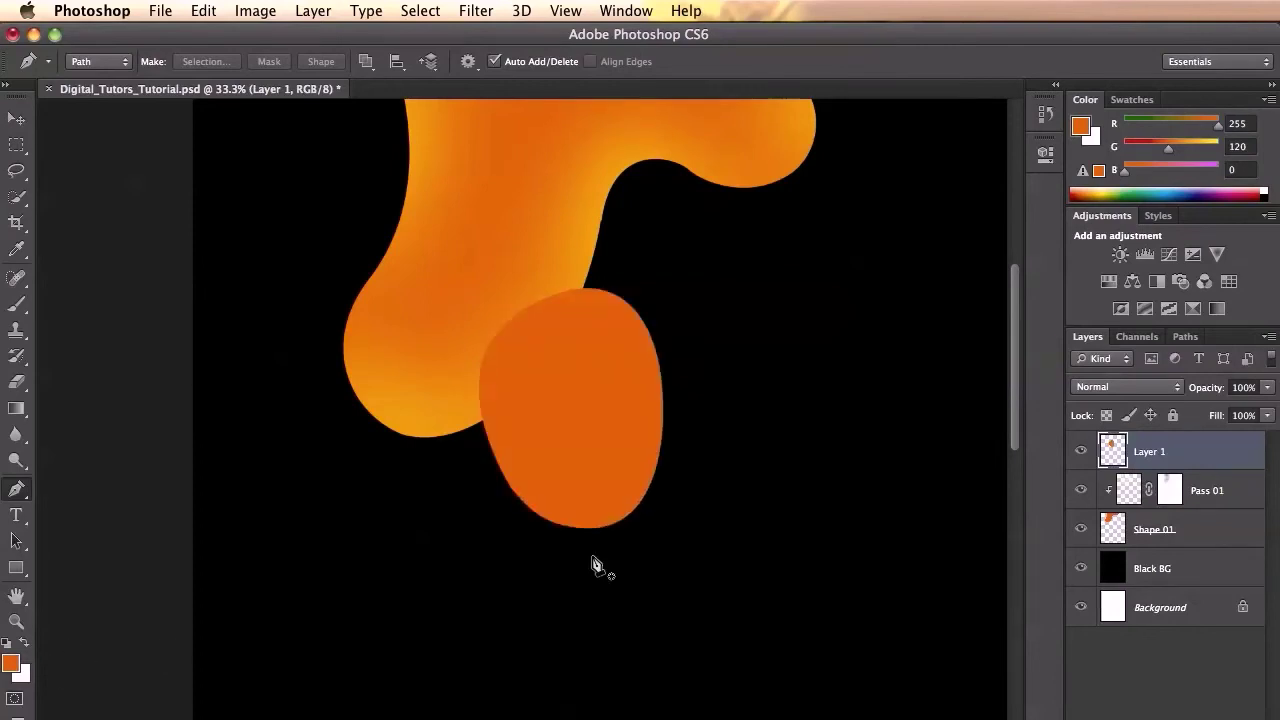
# Rename the layer with the orange oval to Shape 02.
pyautogui.press('v')
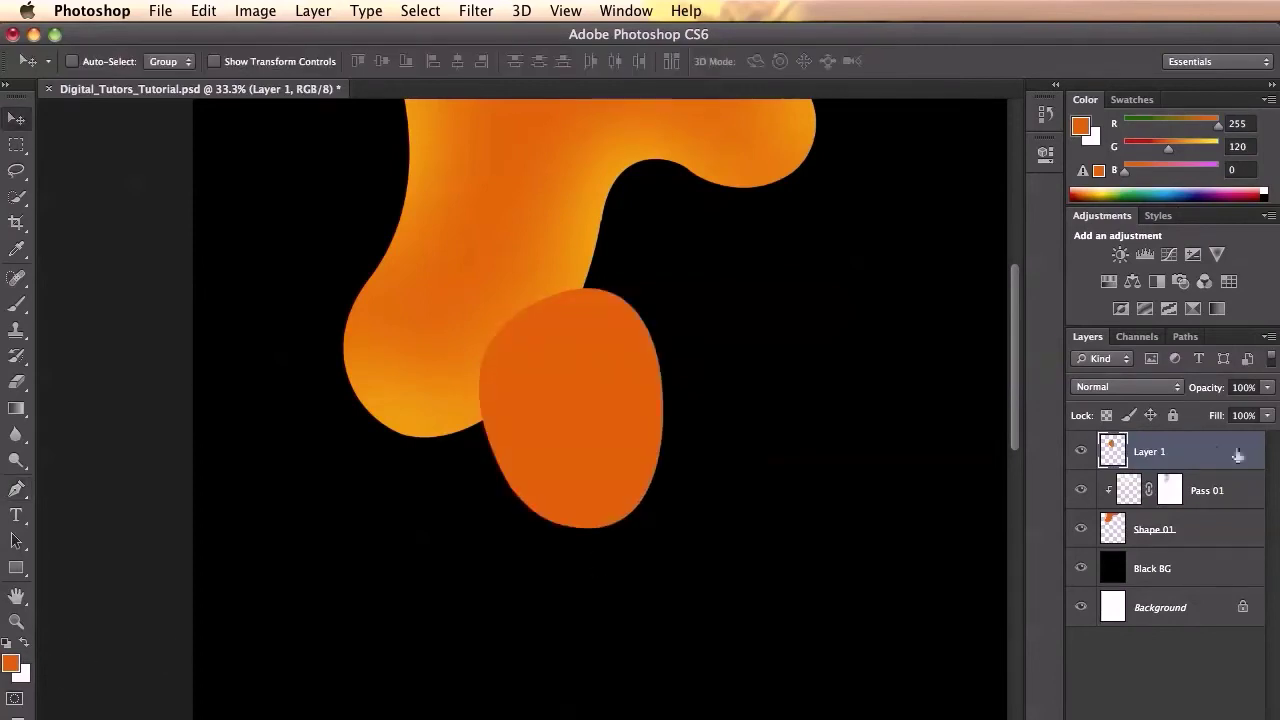
pyautogui.doubleClick(1148, 451)
pyautogui.write('Shap')
pyautogui.press('Return')
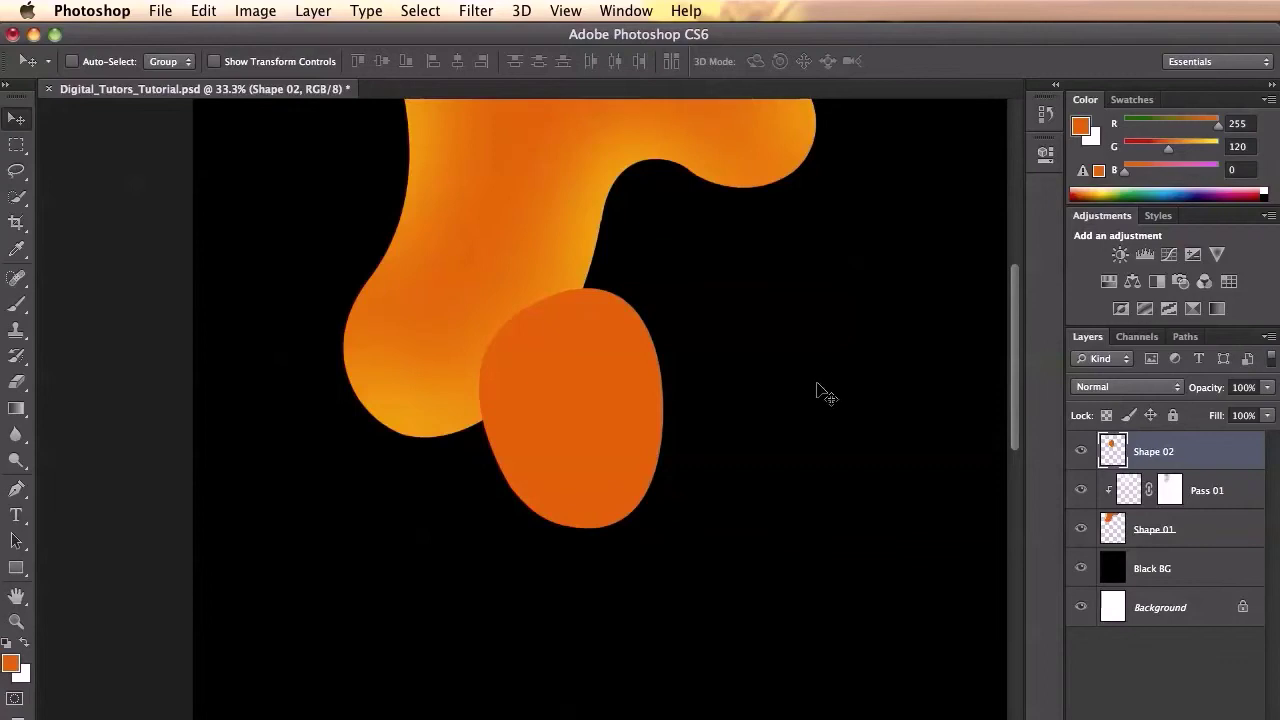
# Add a new layer clipped to Shape 02, name it Pass 02 and set its blend mode to Overlay.
pyautogui.press('super+alt+shift+n')
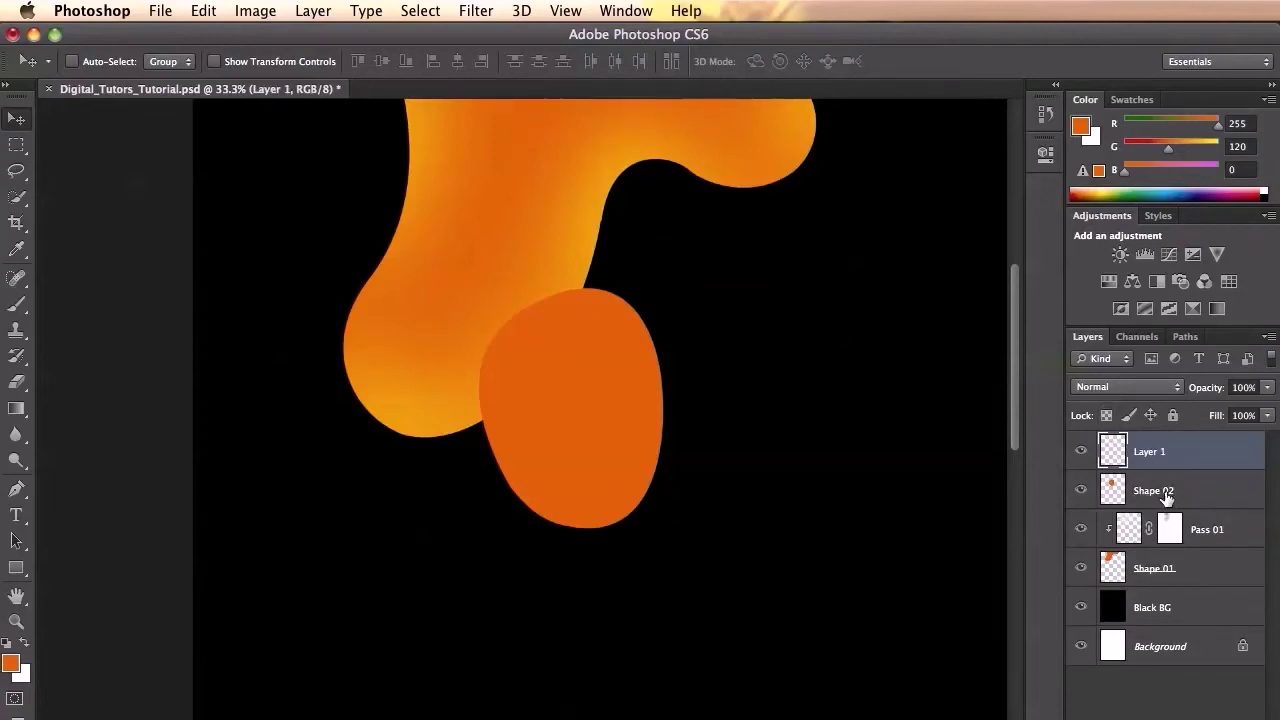
pyautogui.keyDown('alt'); pyautogui.click(1210, 468); pyautogui.keyUp('alt')
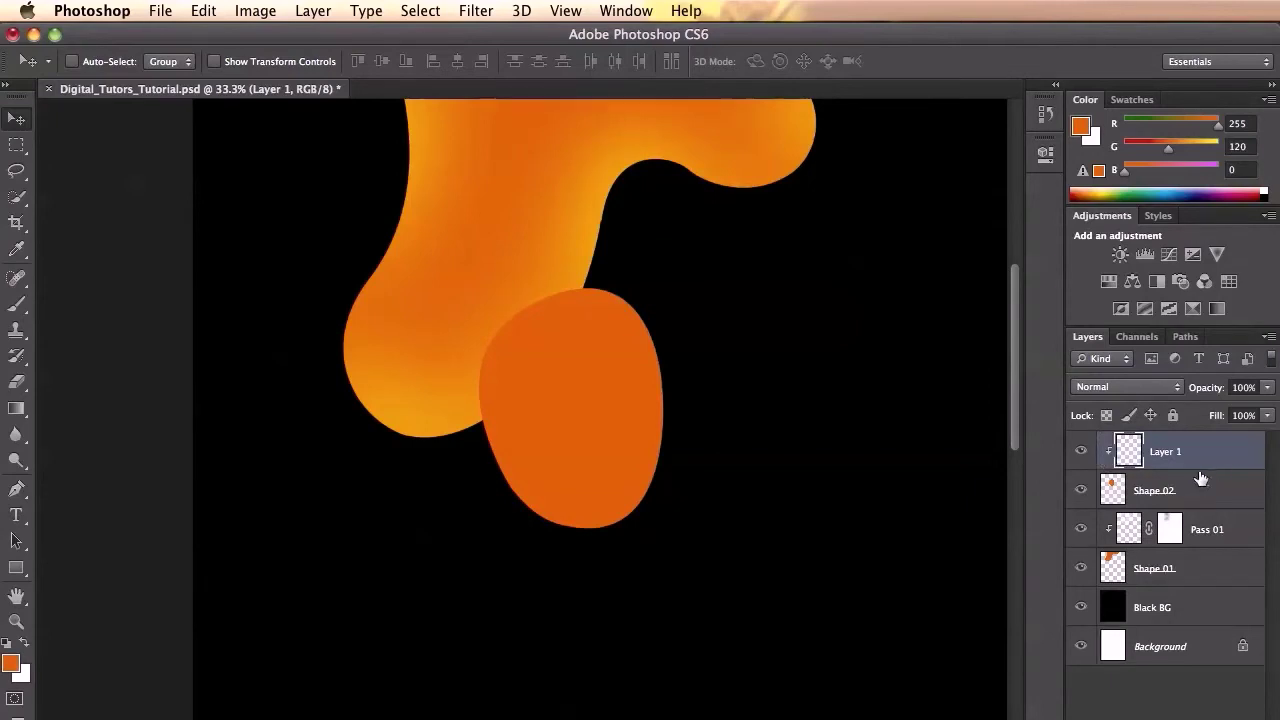
pyautogui.doubleClick(1165, 453)
pyautogui.press('Return')
pyautogui.press('b')
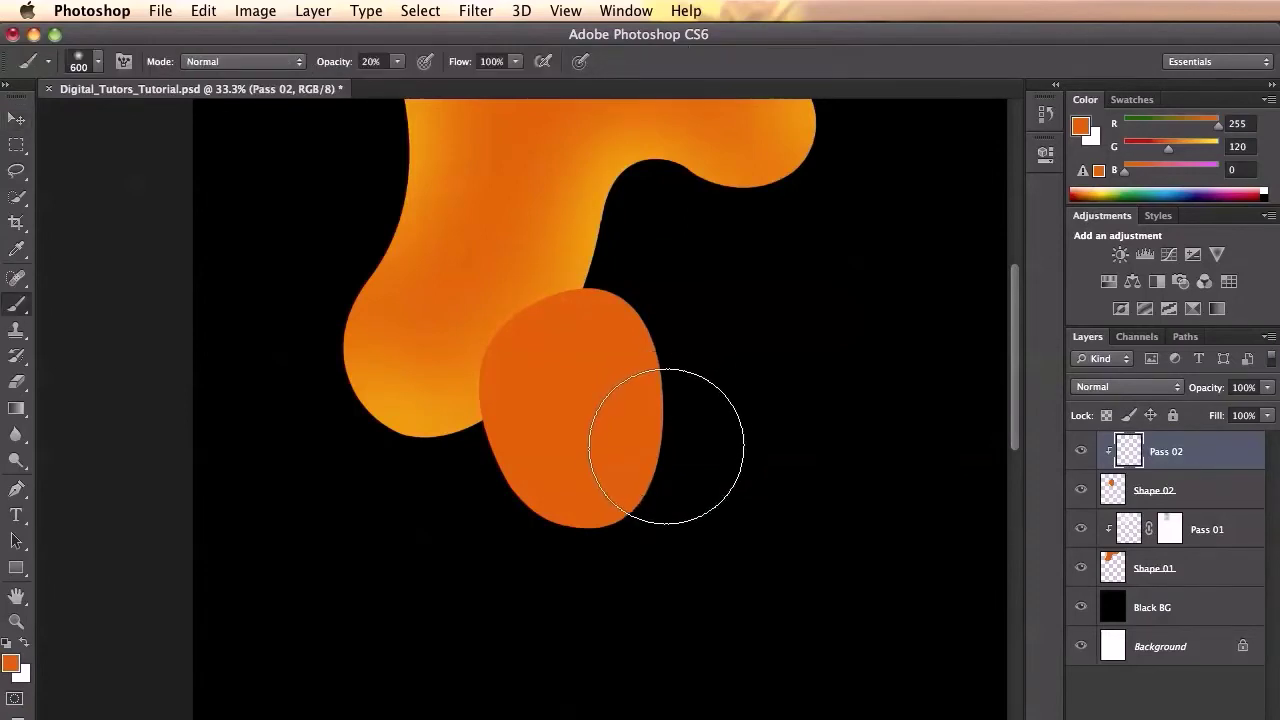
pyautogui.click(1105, 388)
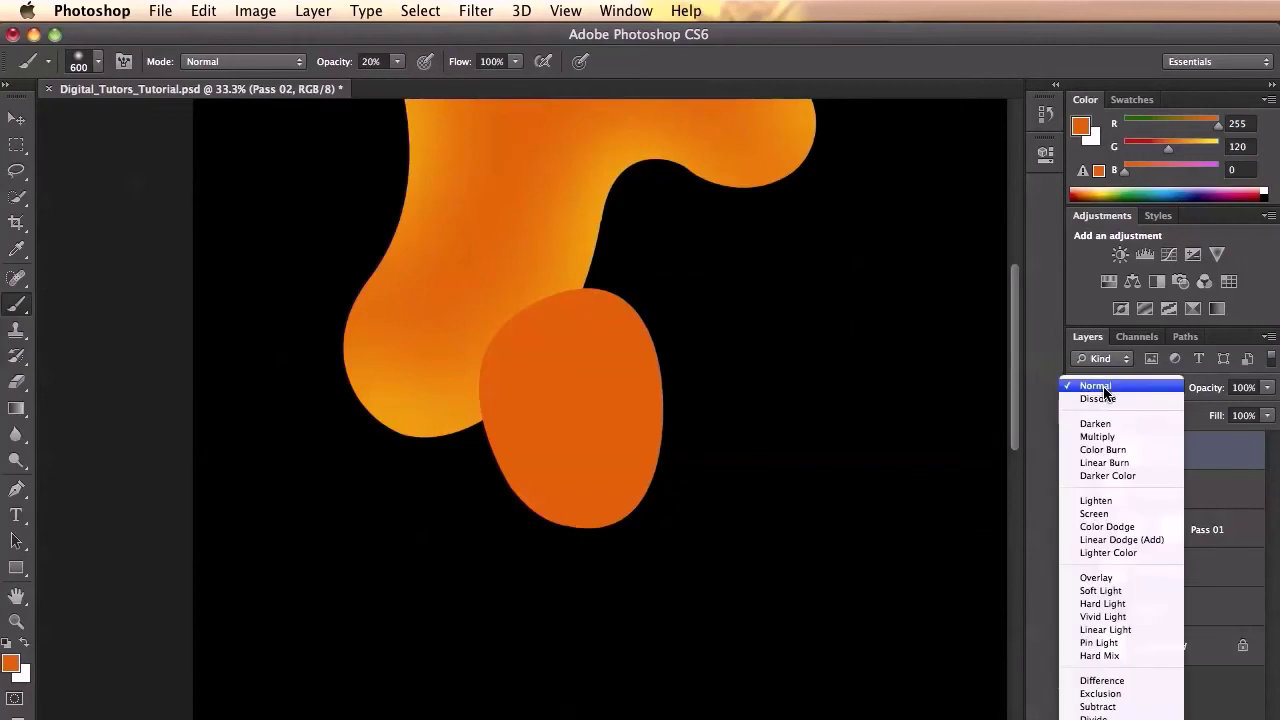
pyautogui.click(1094, 578)
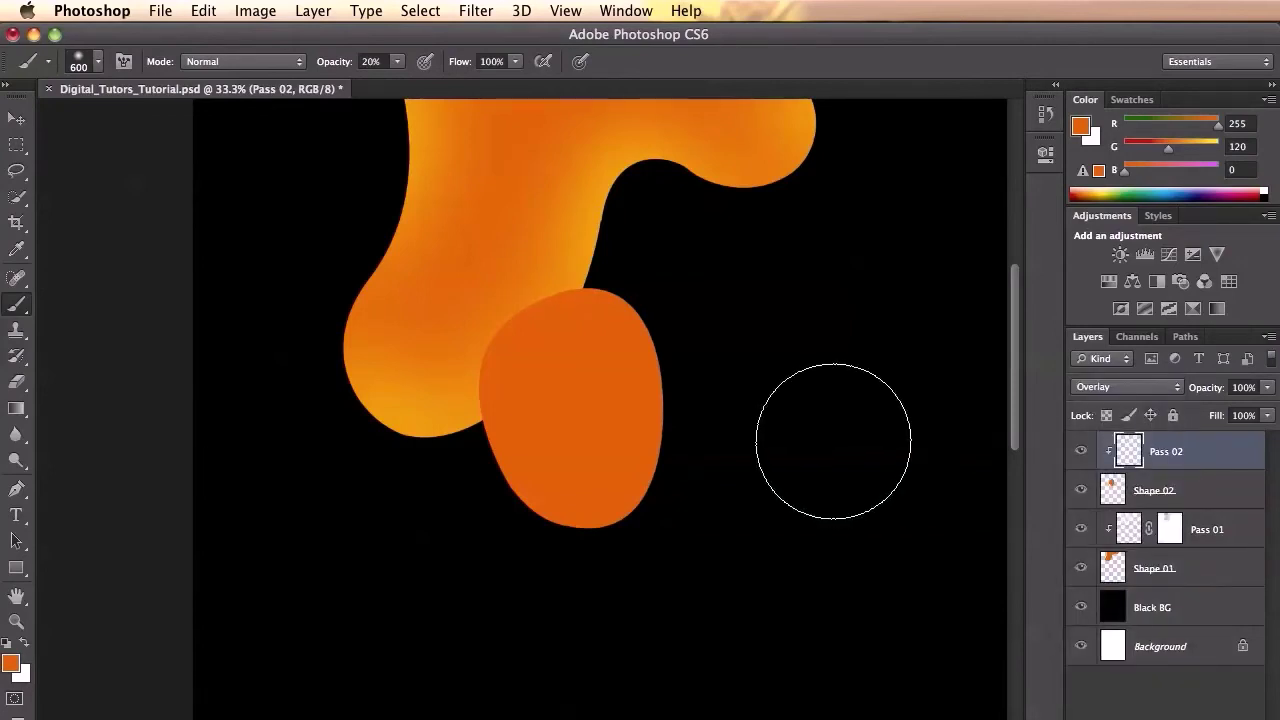
# On Pass 02, brush soft white highlights at 20% opacity around the oval's edges, mainly along its bottom and right side.
pyautogui.press('x')
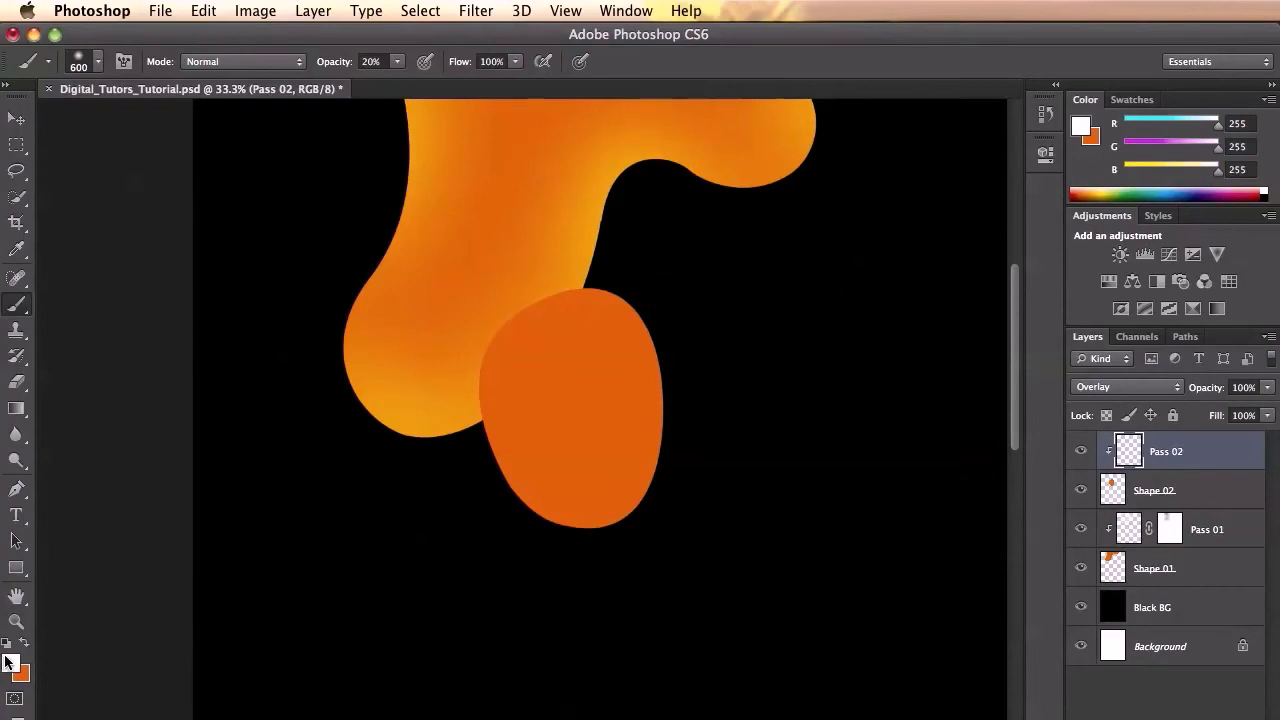
pyautogui.press('x')
pyautogui.press('x')
pyautogui.press('x')
pyautogui.press('x')
pyautogui.press('x')
pyautogui.press('x')
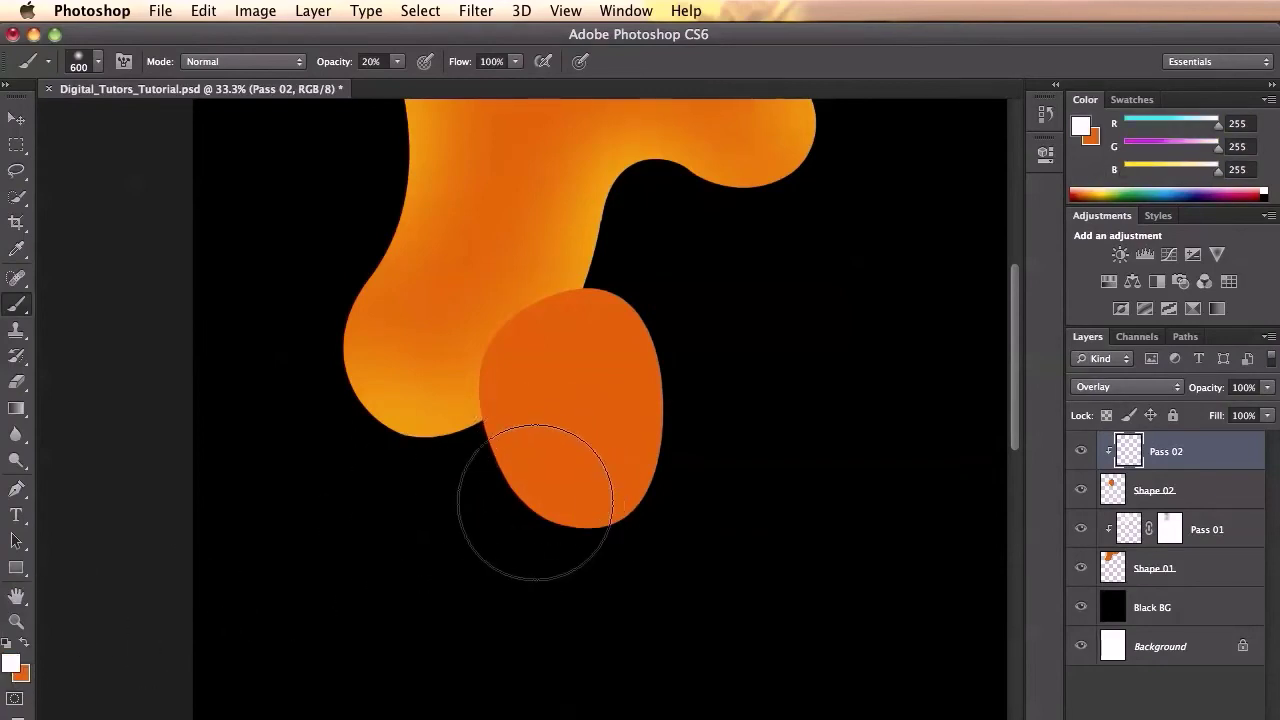
pyautogui.moveTo(523, 509)
pyautogui.mouseDown()
pyautogui.moveTo(584, 517)
pyautogui.moveTo(500, 514)
pyautogui.mouseUp()
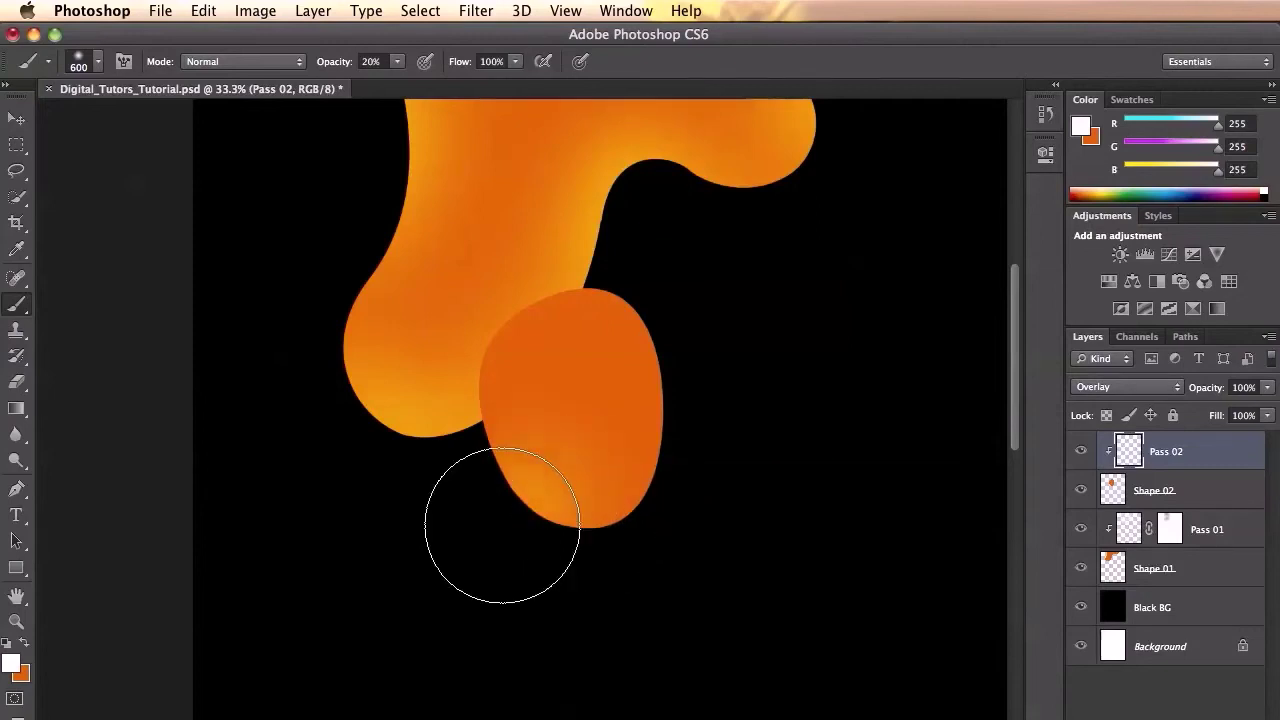
pyautogui.moveTo(486, 319)
pyautogui.mouseDown()
pyautogui.moveTo(491, 291)
pyautogui.moveTo(691, 337)
pyautogui.mouseUp()
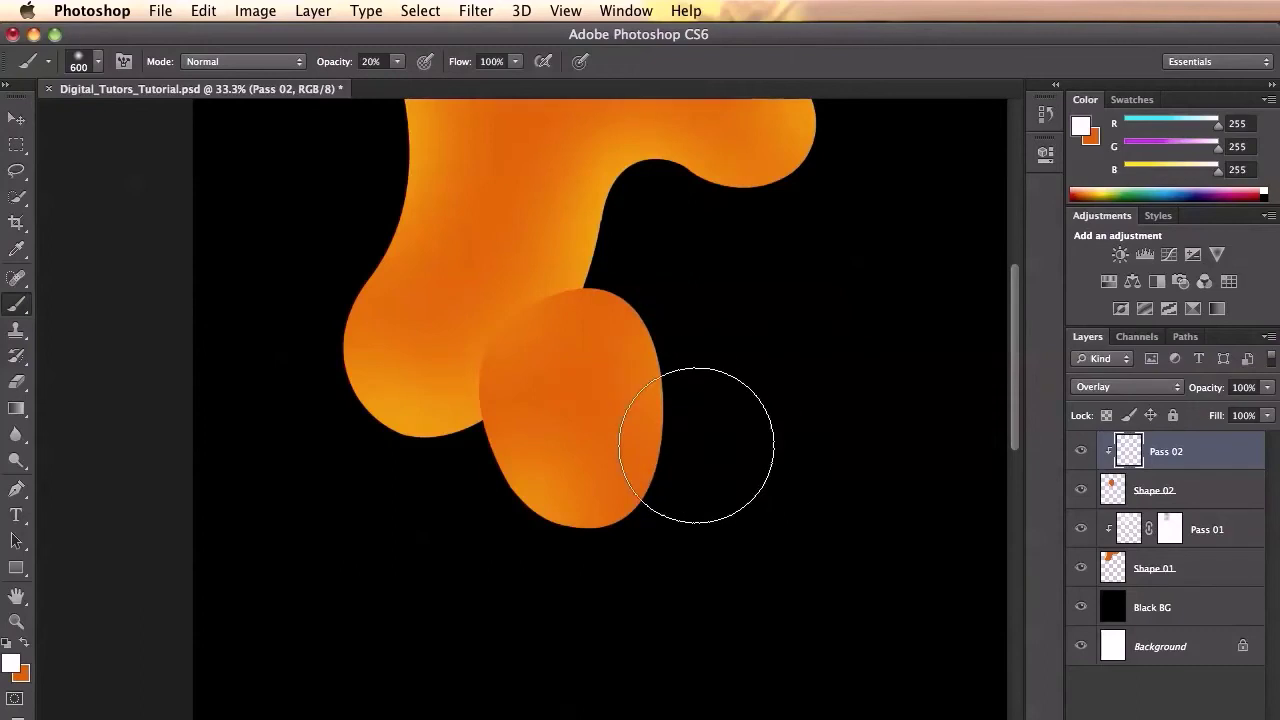
pyautogui.moveTo(651, 506); pyautogui.dragTo(640, 528)
pyautogui.scroll(3, 671, 491)
pyautogui.scroll(-2, 652, 541)
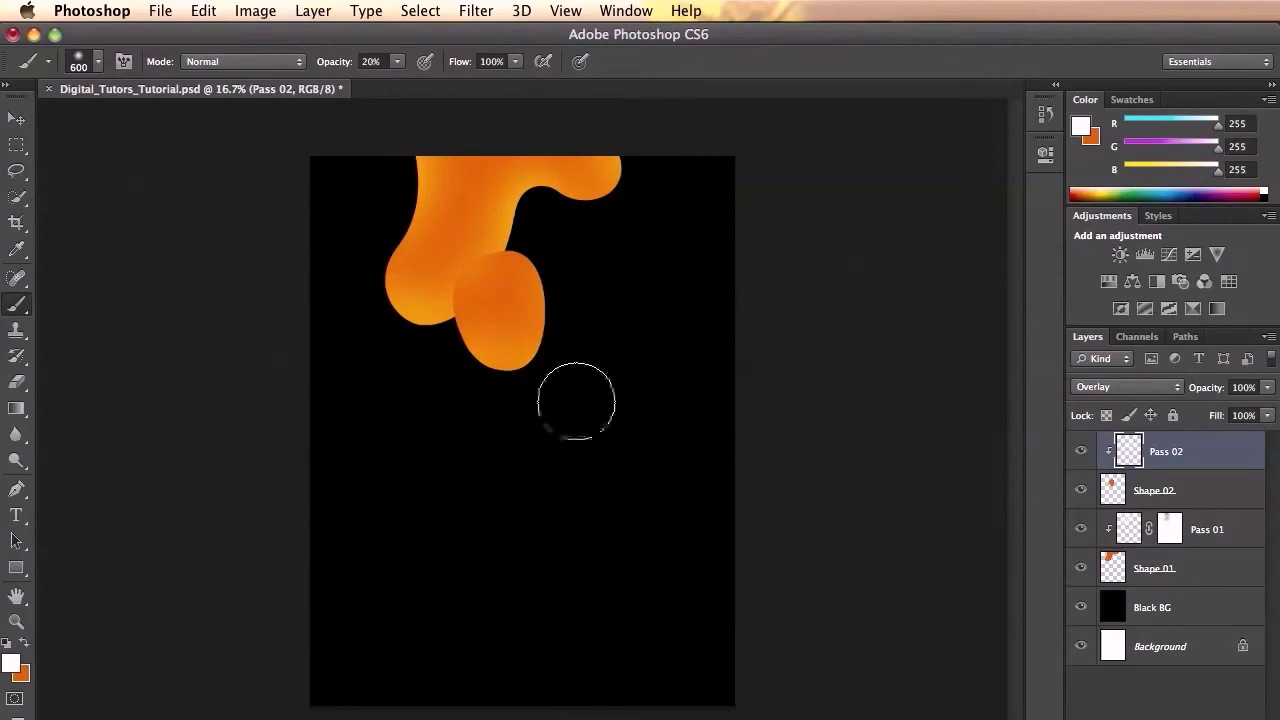
pyautogui.scroll(1, 520, 400)
pyautogui.scroll(4, 520, 394)
pyautogui.moveTo(517, 392)
pyautogui.mouseDown()
pyautogui.moveTo(470, 455)
pyautogui.moveTo(557, 457)
pyautogui.moveTo(586, 400)
pyautogui.moveTo(582, 360)
pyautogui.moveTo(591, 429)
pyautogui.moveTo(543, 480)
pyautogui.moveTo(591, 475)
pyautogui.mouseUp()
pyautogui.scroll(1, 652, 467)
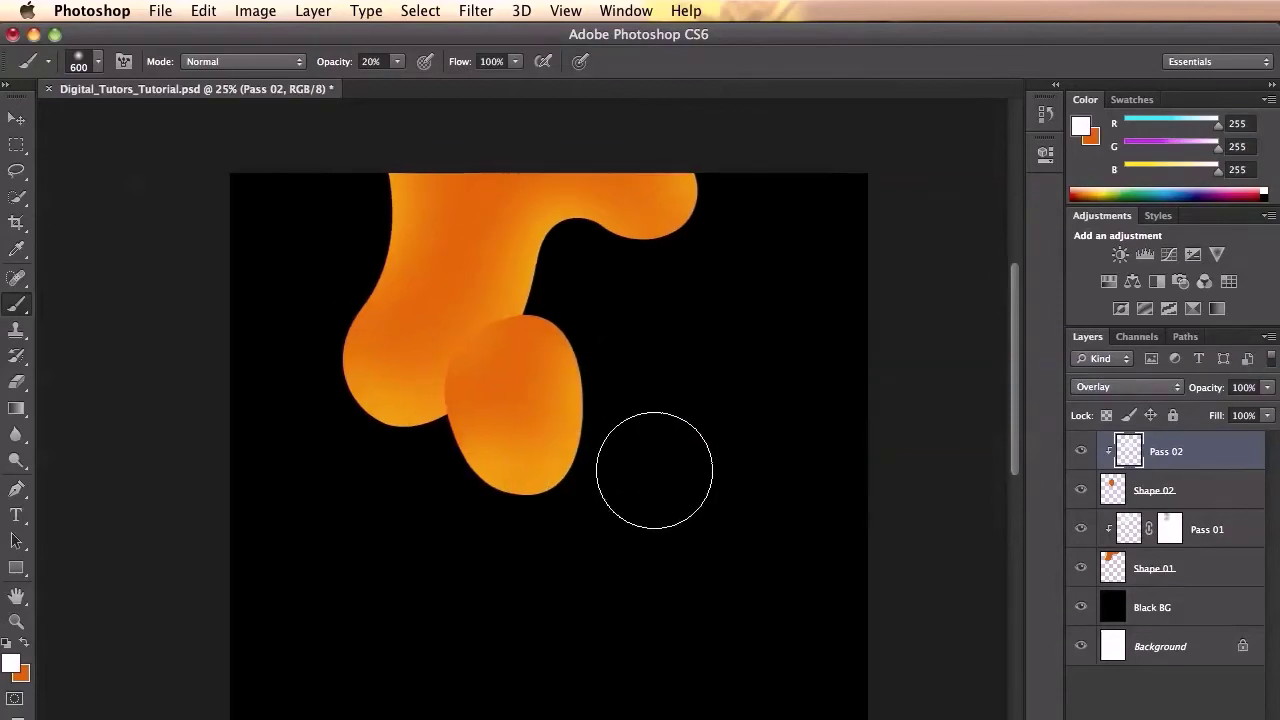
# Add a layer mask to Shape 01 and paint black at 20% opacity on it where the oval overlaps the large shape.
pyautogui.press('super+plus')
pyautogui.press('v')
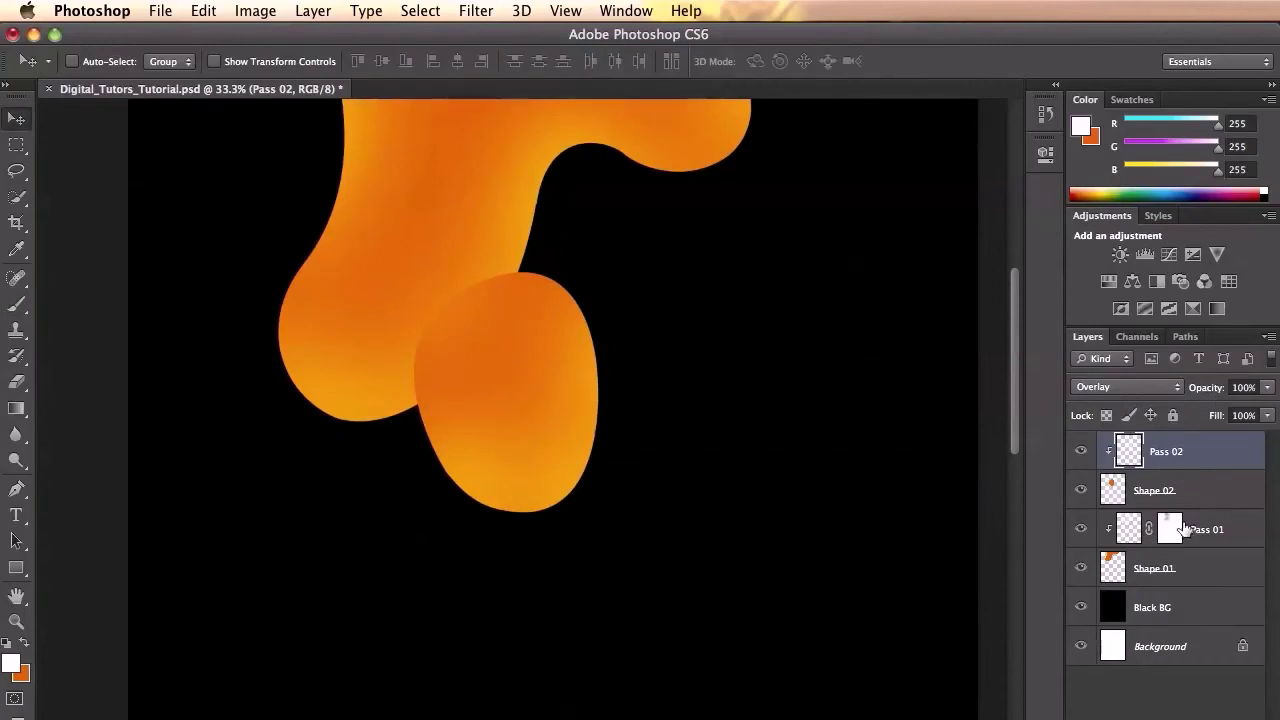
pyautogui.click(1218, 533)
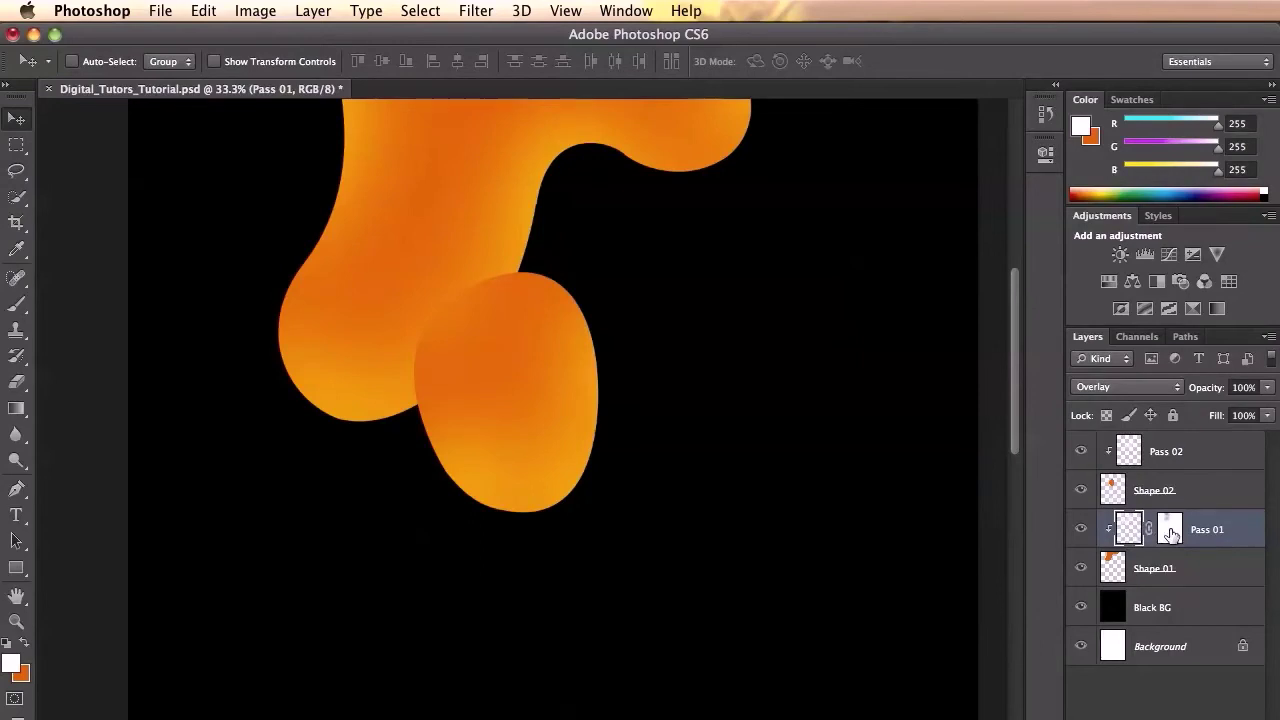
pyautogui.click(1170, 530)
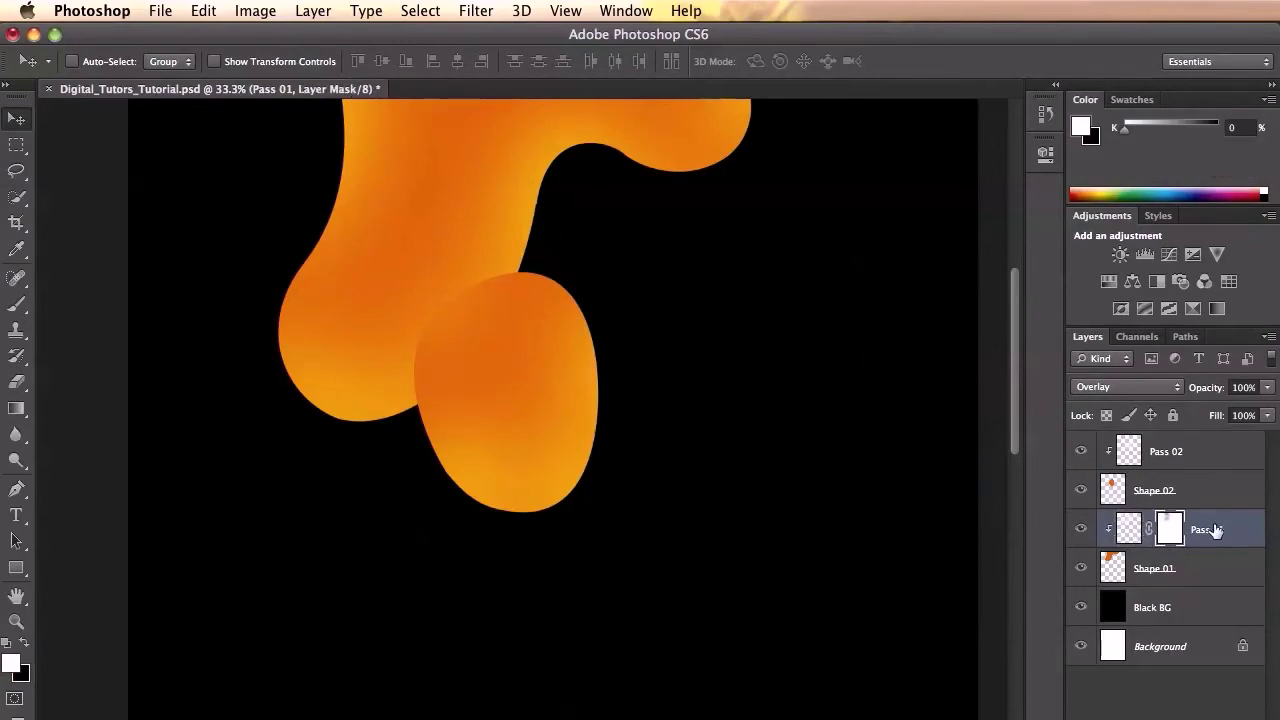
pyautogui.click(1185, 578)
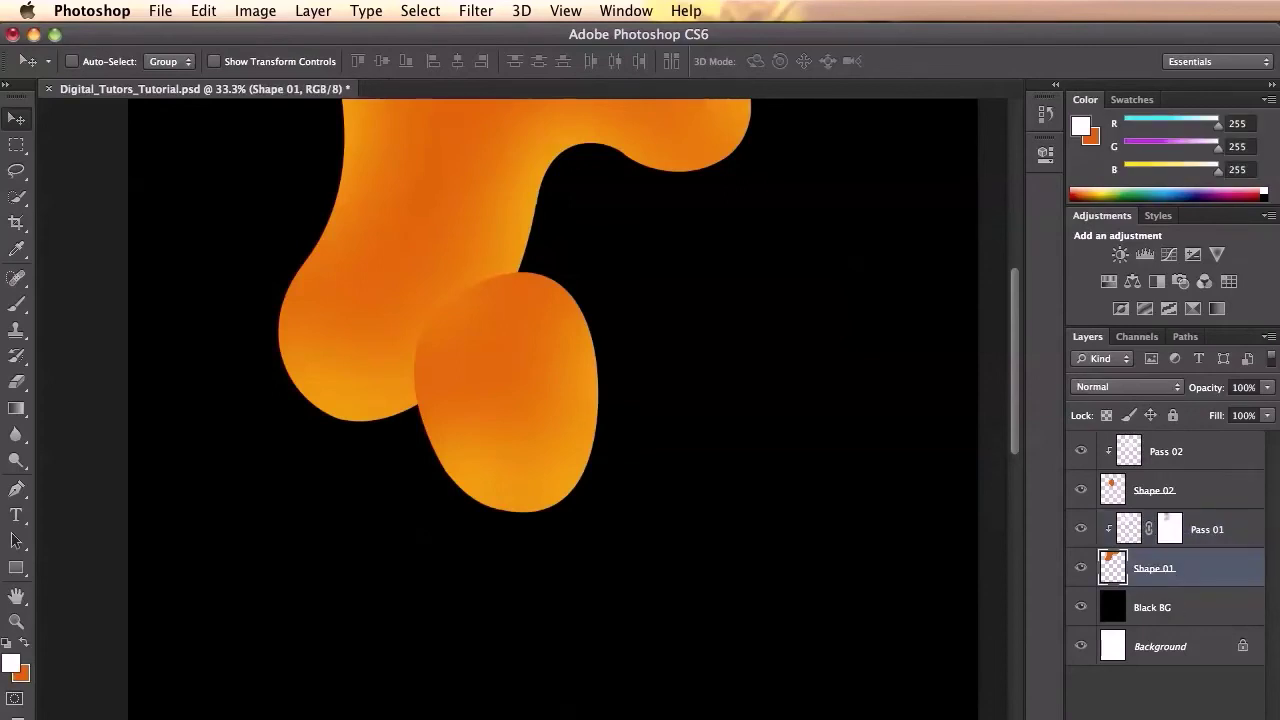
pyautogui.click(1150, 718)
pyautogui.press('b')
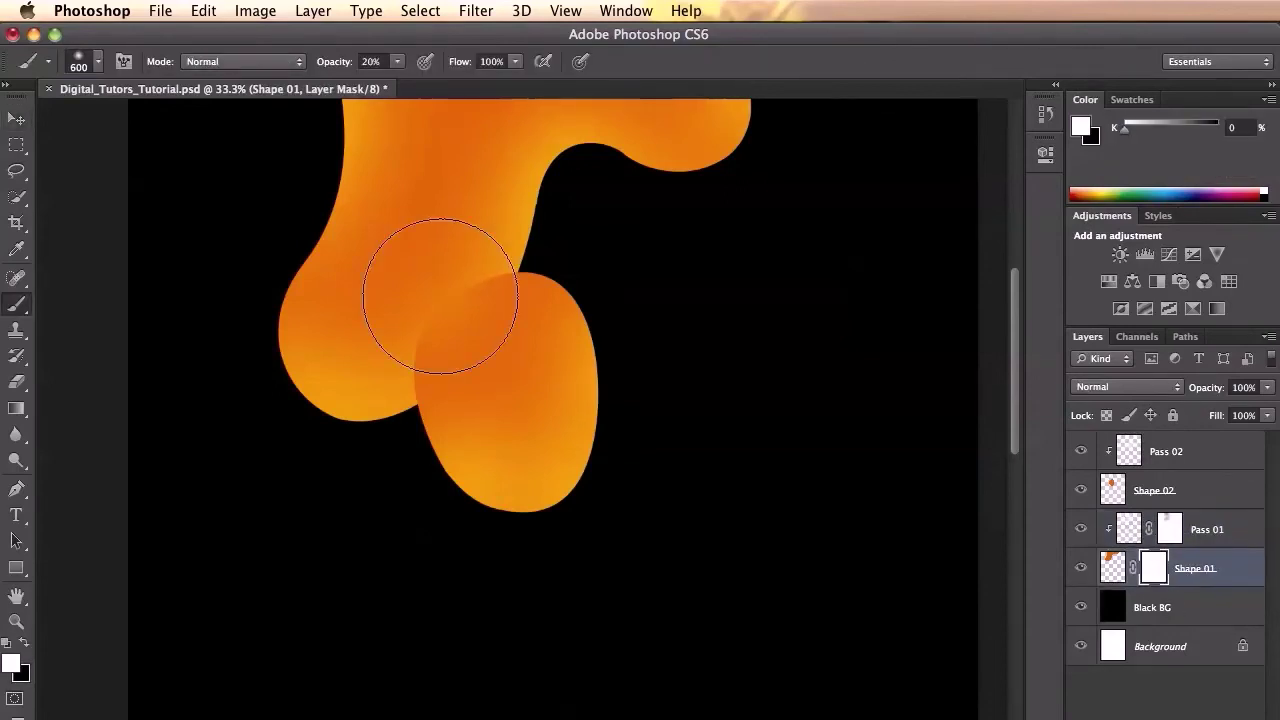
pyautogui.press('x')
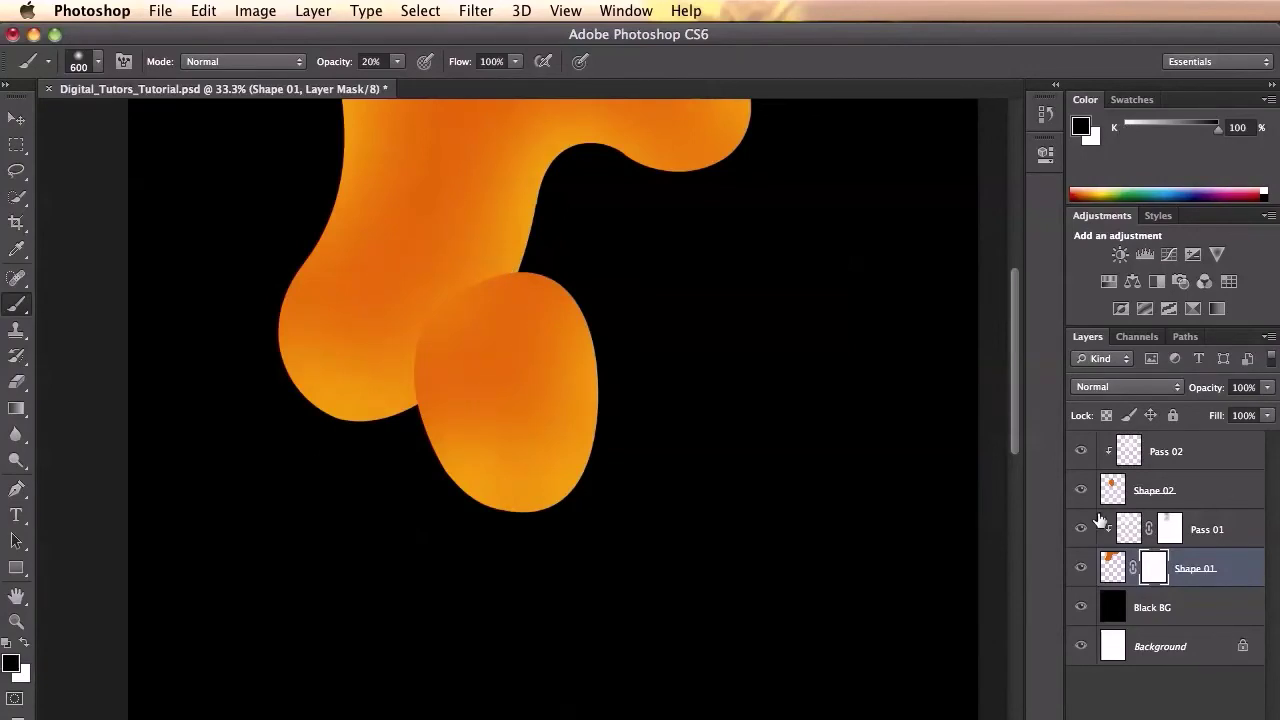
pyautogui.moveTo(440, 300)
pyautogui.mouseDown()
pyautogui.moveTo(466, 320)
pyautogui.moveTo(449, 306)
pyautogui.moveTo(471, 311)
pyautogui.moveTo(500, 277)
pyautogui.moveTo(486, 326)
pyautogui.moveTo(457, 357)
pyautogui.moveTo(528, 277)
pyautogui.moveTo(508, 334)
pyautogui.moveTo(460, 382)
pyautogui.moveTo(492, 328)
pyautogui.moveTo(534, 308)
pyautogui.moveTo(488, 325)
pyautogui.moveTo(474, 283)
pyautogui.mouseUp()
pyautogui.moveTo(454, 267)
pyautogui.mouseDown()
pyautogui.moveTo(423, 286)
pyautogui.moveTo(400, 329)
pyautogui.moveTo(429, 355)
pyautogui.moveTo(470, 326)
pyautogui.mouseUp()
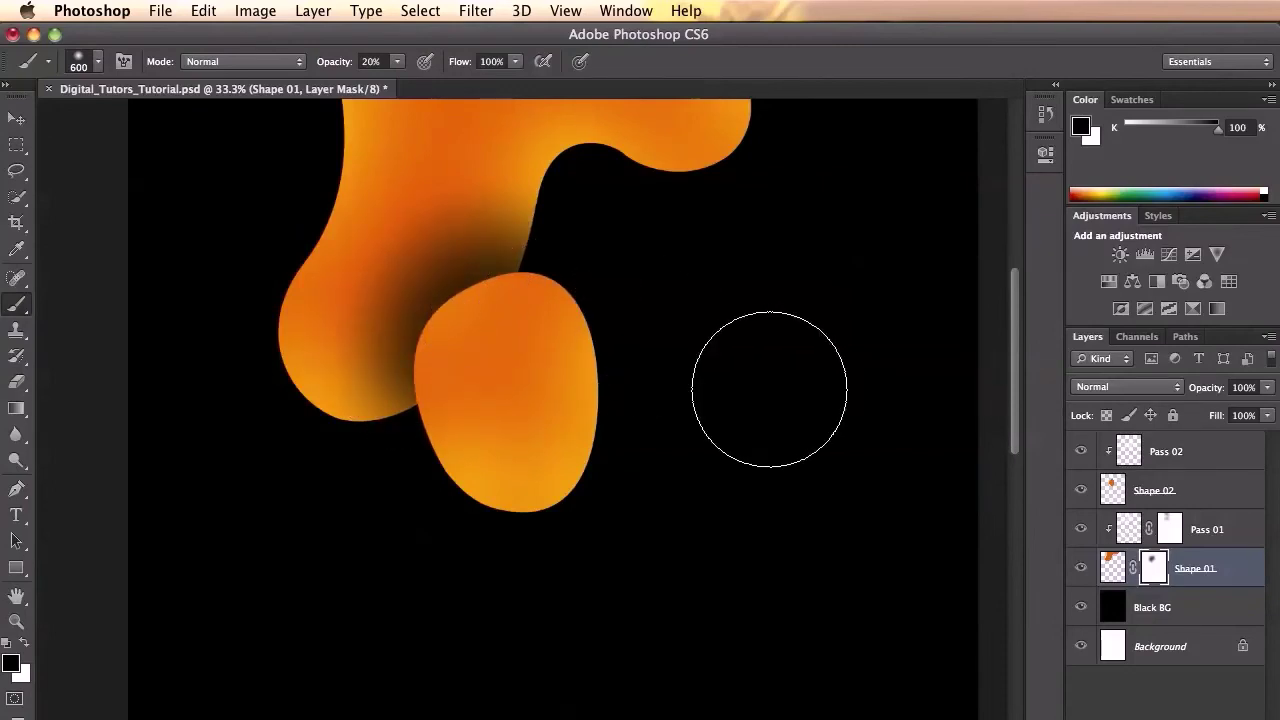
# Lighten the shadow around the oval by painting white on the Shape 01 mask, finishing with a 500-pixel brush at 10% opacity.
pyautogui.press('x')
pyautogui.press('[')
pyautogui.press('[')
pyautogui.press('[')
pyautogui.moveTo(463, 206)
pyautogui.mouseDown()
pyautogui.moveTo(520, 245)
pyautogui.moveTo(456, 257)
pyautogui.moveTo(399, 245)
pyautogui.moveTo(414, 255)
pyautogui.moveTo(412, 278)
pyautogui.moveTo(373, 355)
pyautogui.moveTo(392, 402)
pyautogui.moveTo(378, 375)
pyautogui.moveTo(388, 305)
pyautogui.moveTo(480, 254)
pyautogui.moveTo(538, 251)
pyautogui.moveTo(545, 264)
pyautogui.moveTo(489, 278)
pyautogui.moveTo(548, 332)
pyautogui.mouseUp()
pyautogui.press(']')
pyautogui.press(']')
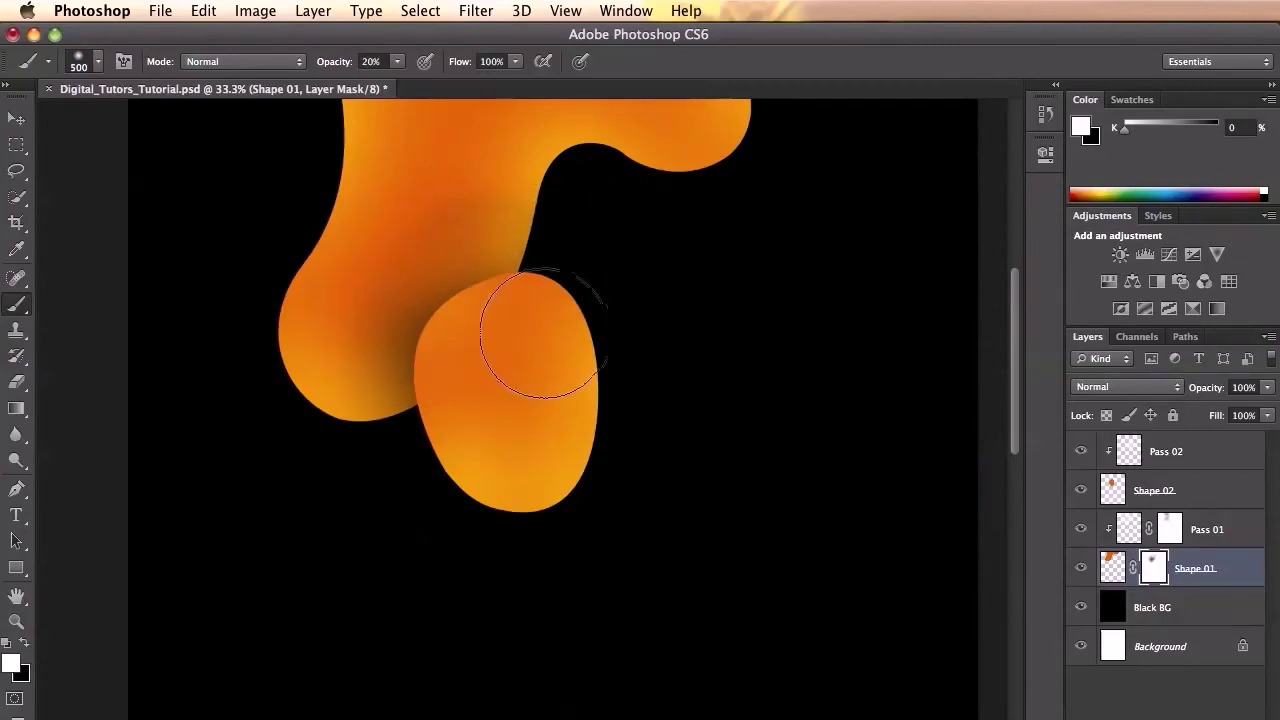
pyautogui.press('1')
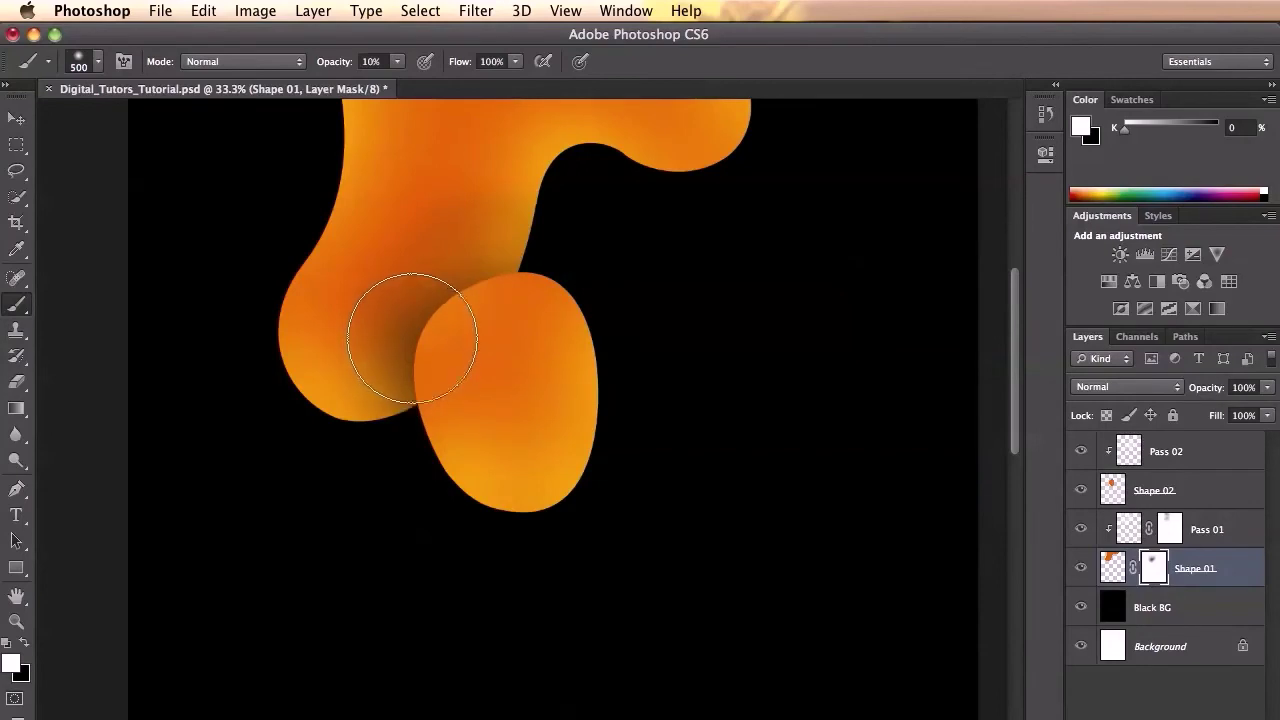
pyautogui.moveTo(398, 378)
pyautogui.mouseDown()
pyautogui.moveTo(394, 400)
pyautogui.moveTo(386, 357)
pyautogui.moveTo(423, 286)
pyautogui.moveTo(500, 263)
pyautogui.moveTo(513, 273)
pyautogui.moveTo(420, 288)
pyautogui.moveTo(391, 368)
pyautogui.moveTo(408, 382)
pyautogui.mouseUp()
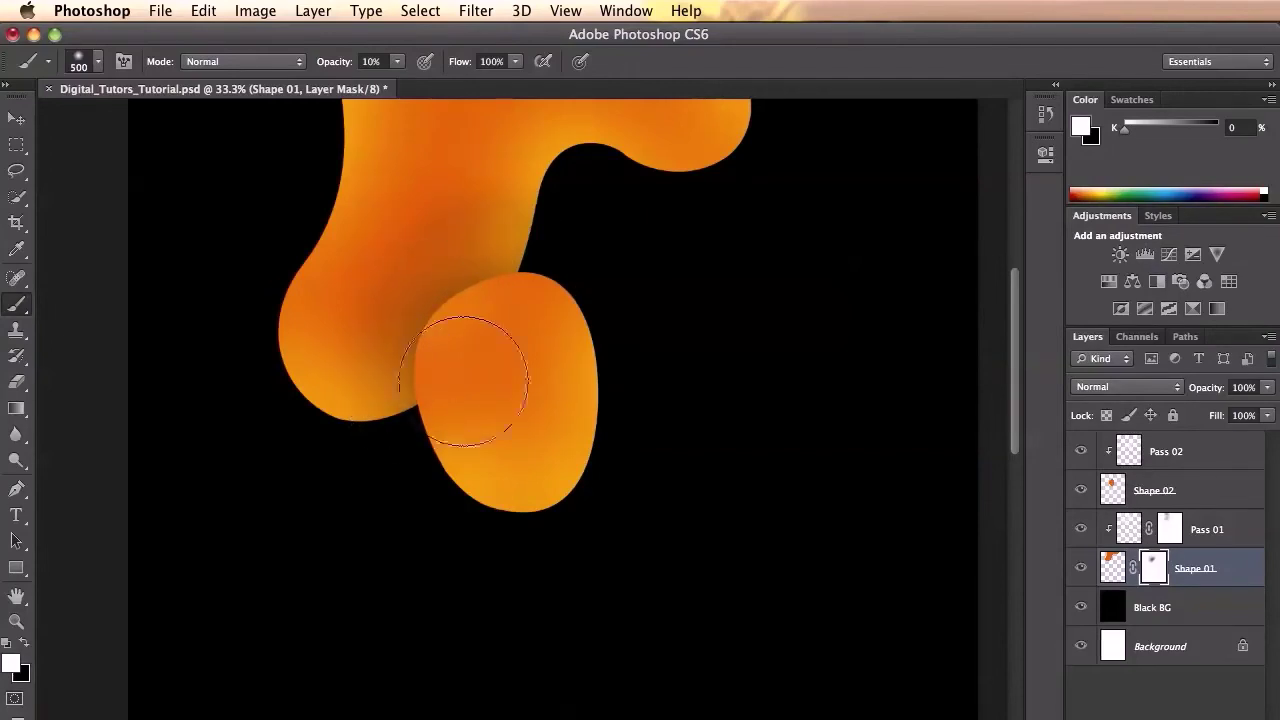
pyautogui.press('v')
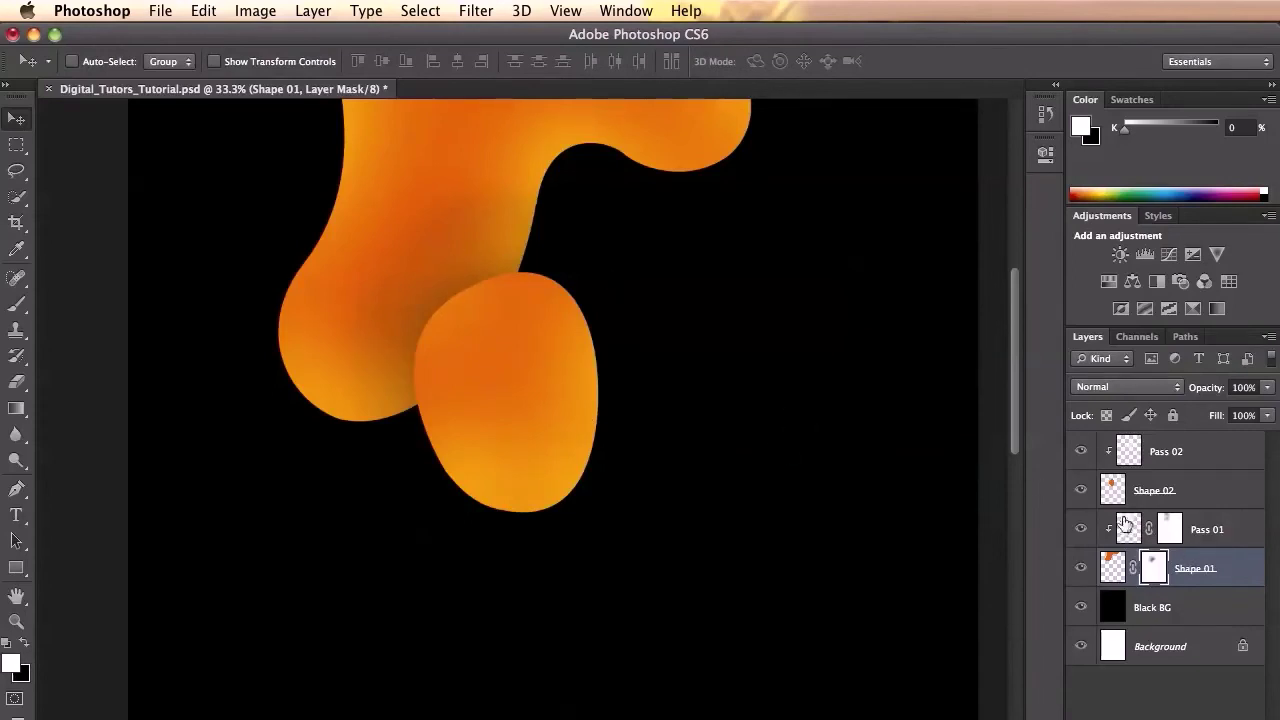
# Add a layer mask to Shape 02 and paint black at 10% opacity across the oval's upper middle.
pyautogui.click(1166, 492)
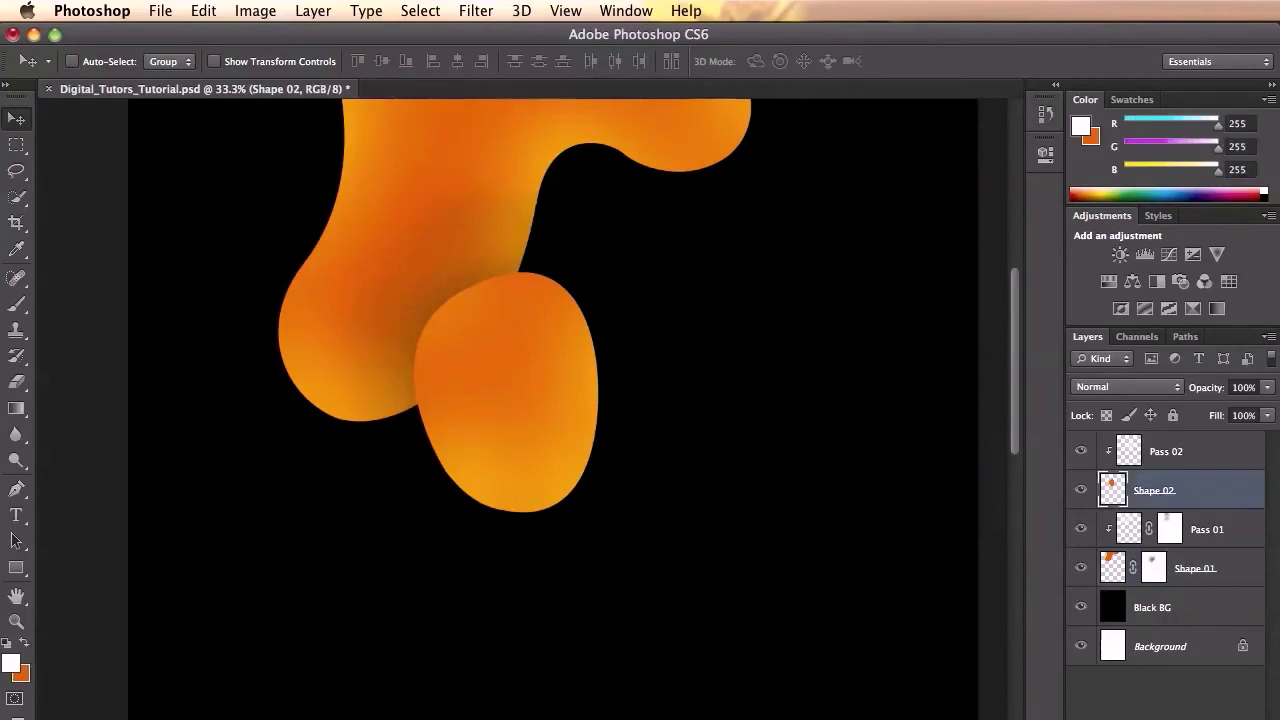
pyautogui.click(1133, 718)
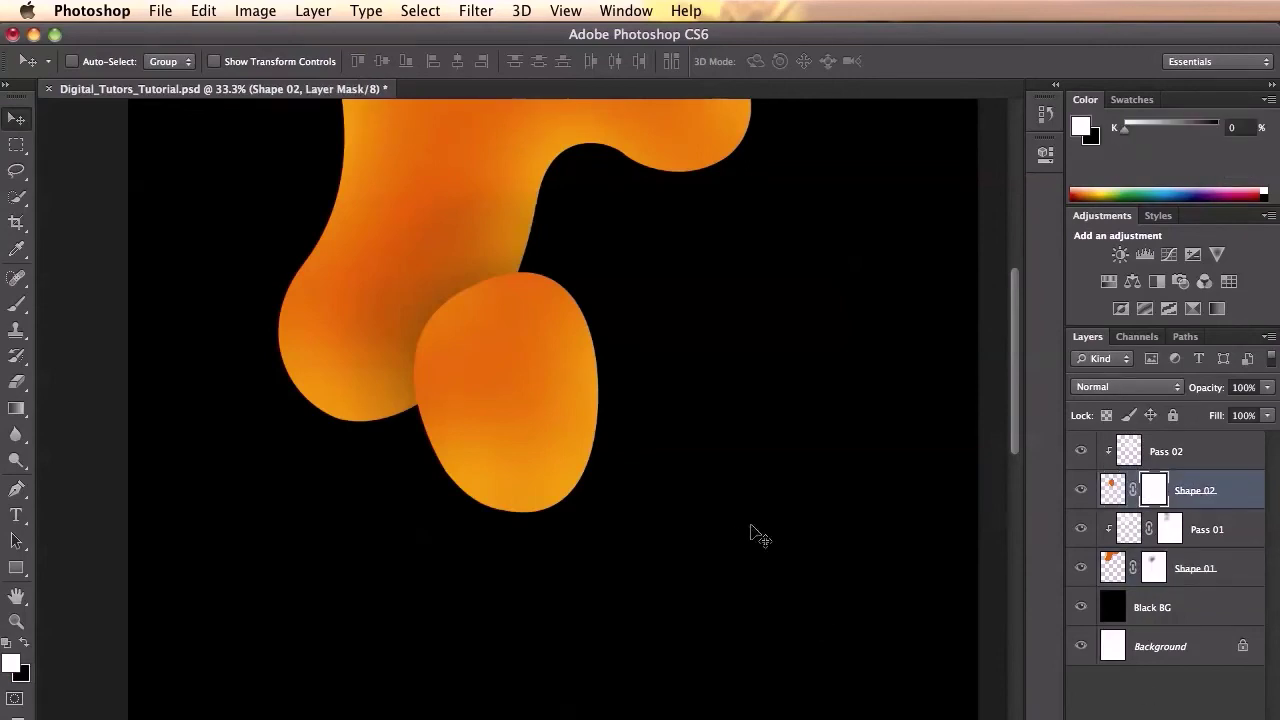
pyautogui.press('b')
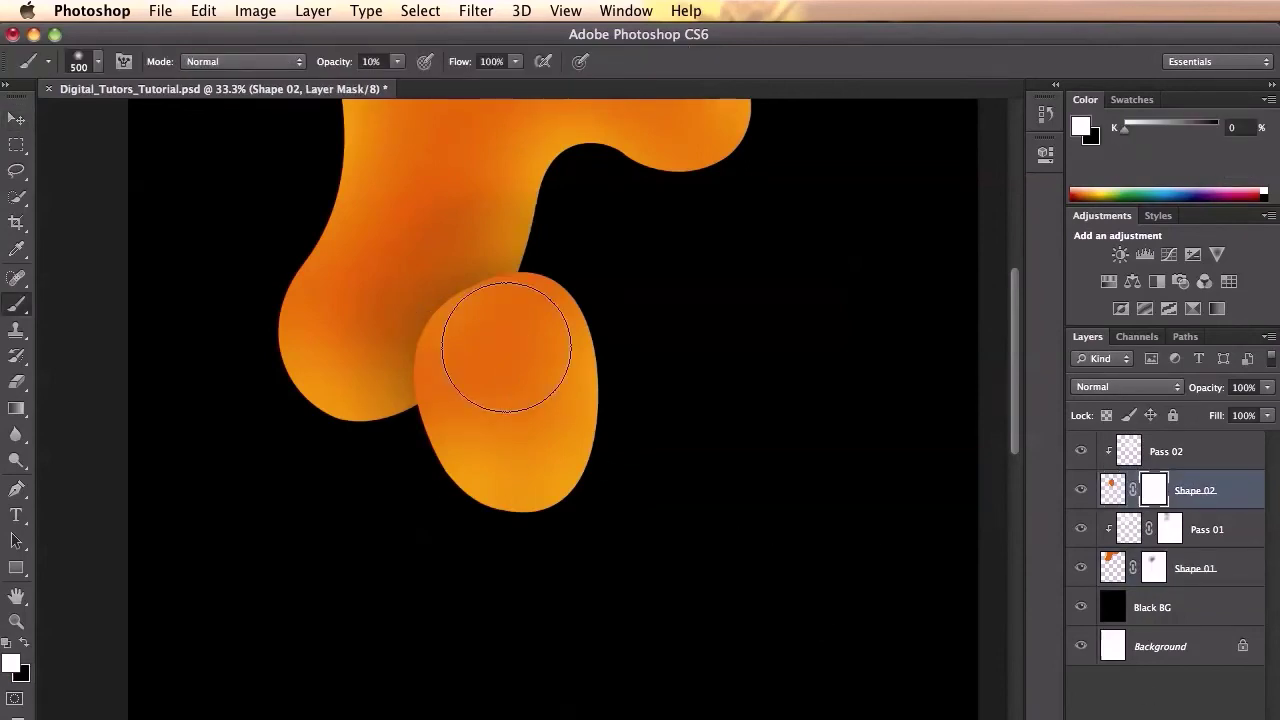
pyautogui.press('x')
pyautogui.moveTo(517, 343)
pyautogui.mouseDown()
pyautogui.moveTo(483, 334)
pyautogui.moveTo(509, 299)
pyautogui.moveTo(463, 371)
pyautogui.moveTo(505, 289)
pyautogui.moveTo(486, 400)
pyautogui.moveTo(475, 389)
pyautogui.moveTo(510, 326)
pyautogui.moveTo(451, 377)
pyautogui.moveTo(466, 377)
pyautogui.mouseUp()
pyautogui.press('v')
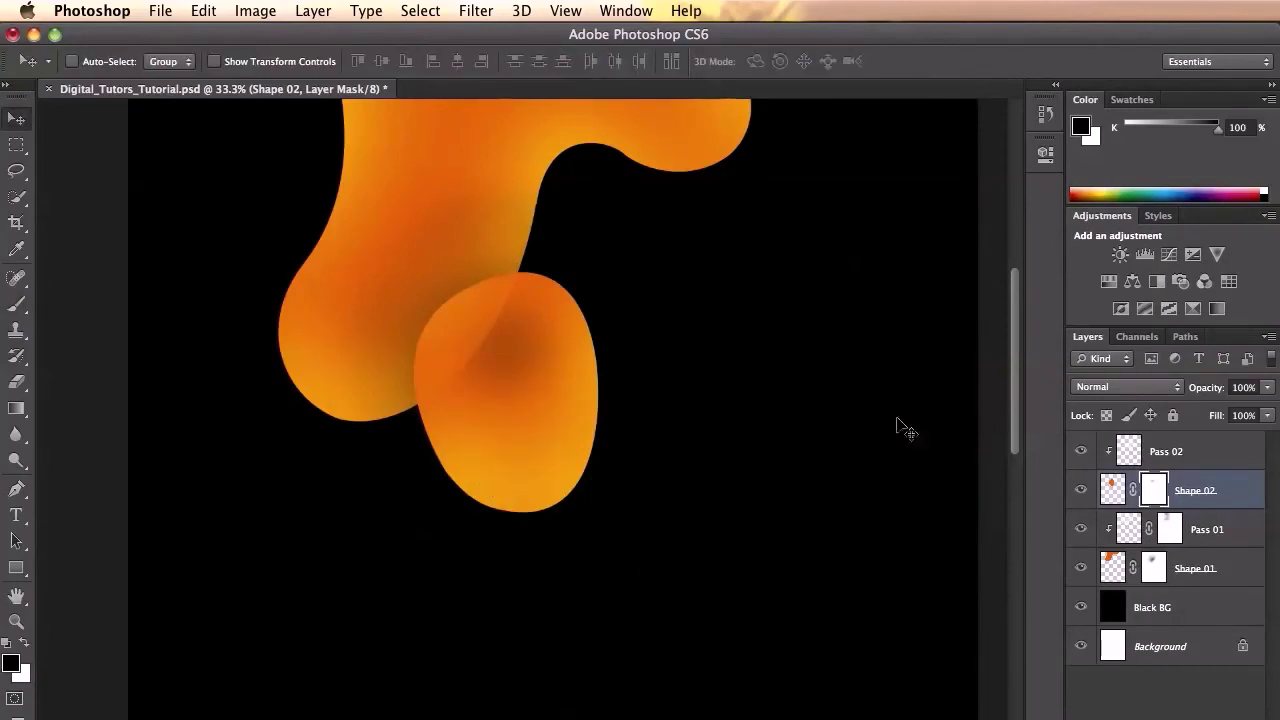
pyautogui.click(1206, 450)
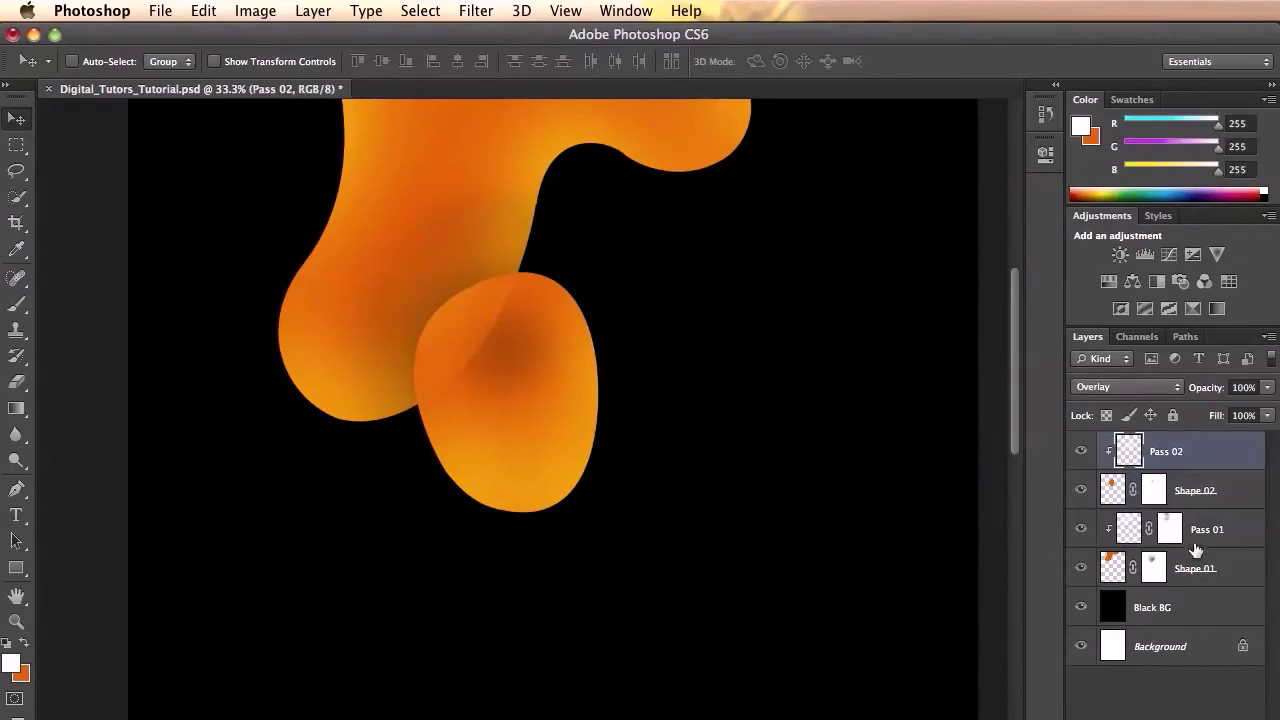
pyautogui.keyDown('shift'); pyautogui.click(1198, 570); pyautogui.keyUp('shift')
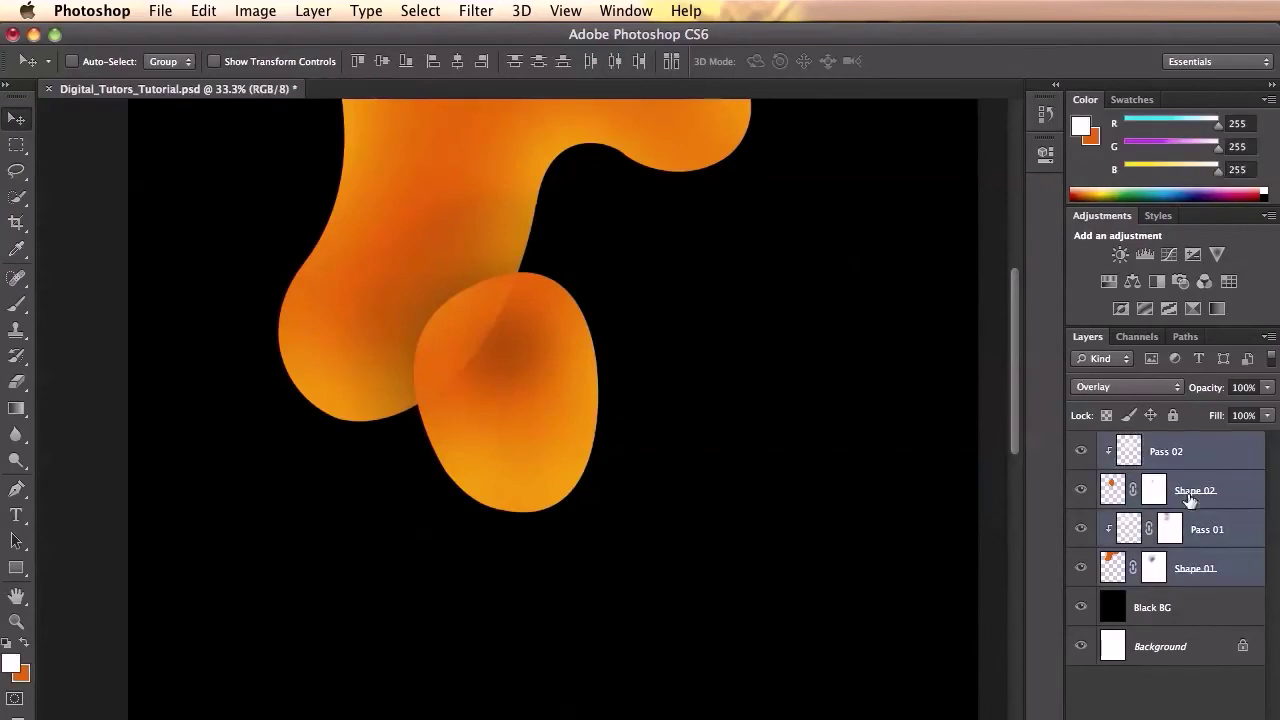
pyautogui.press('super+minus')
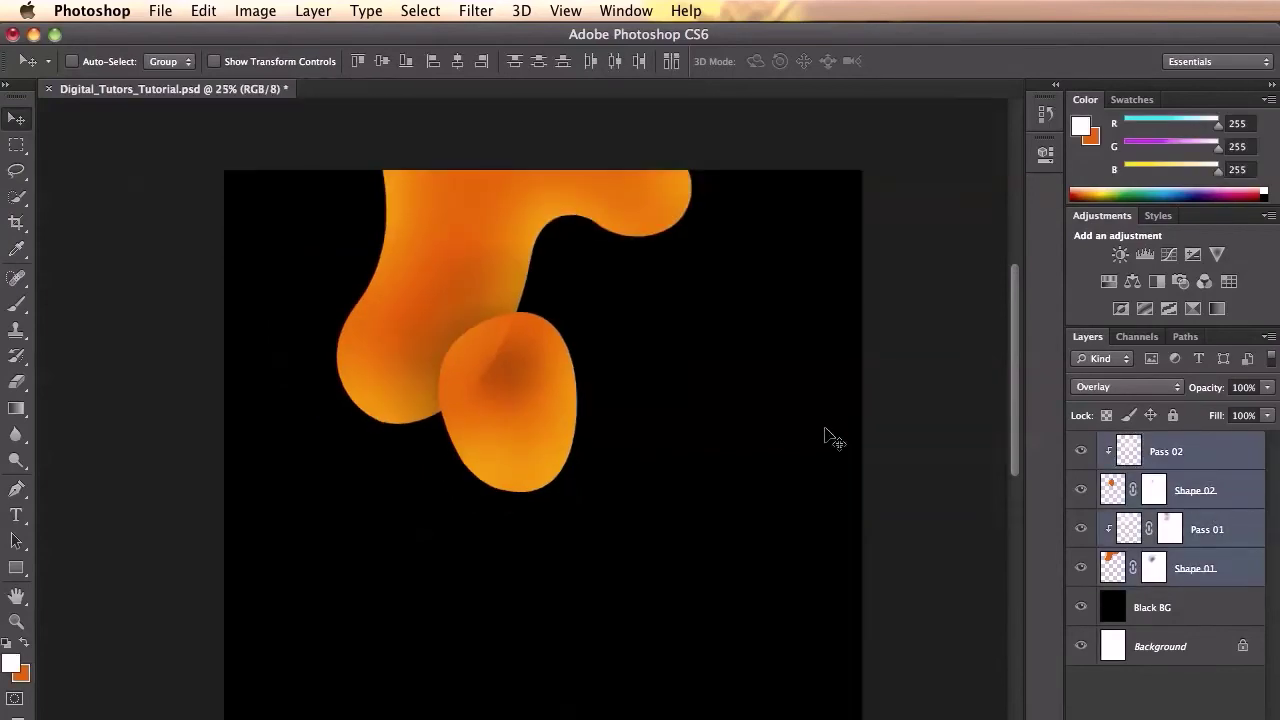
pyautogui.press('super+minus')
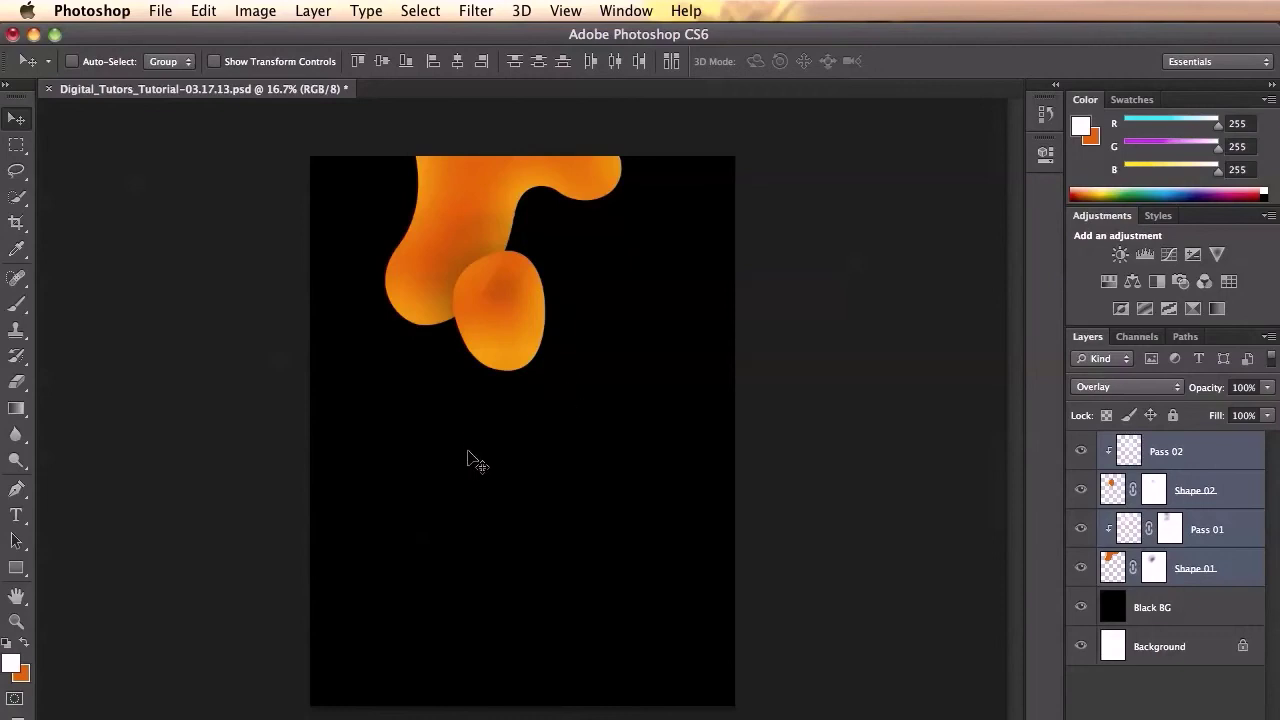
# Group the Pass 02 and Shape 02 layers together.
pyautogui.click(1204, 457)
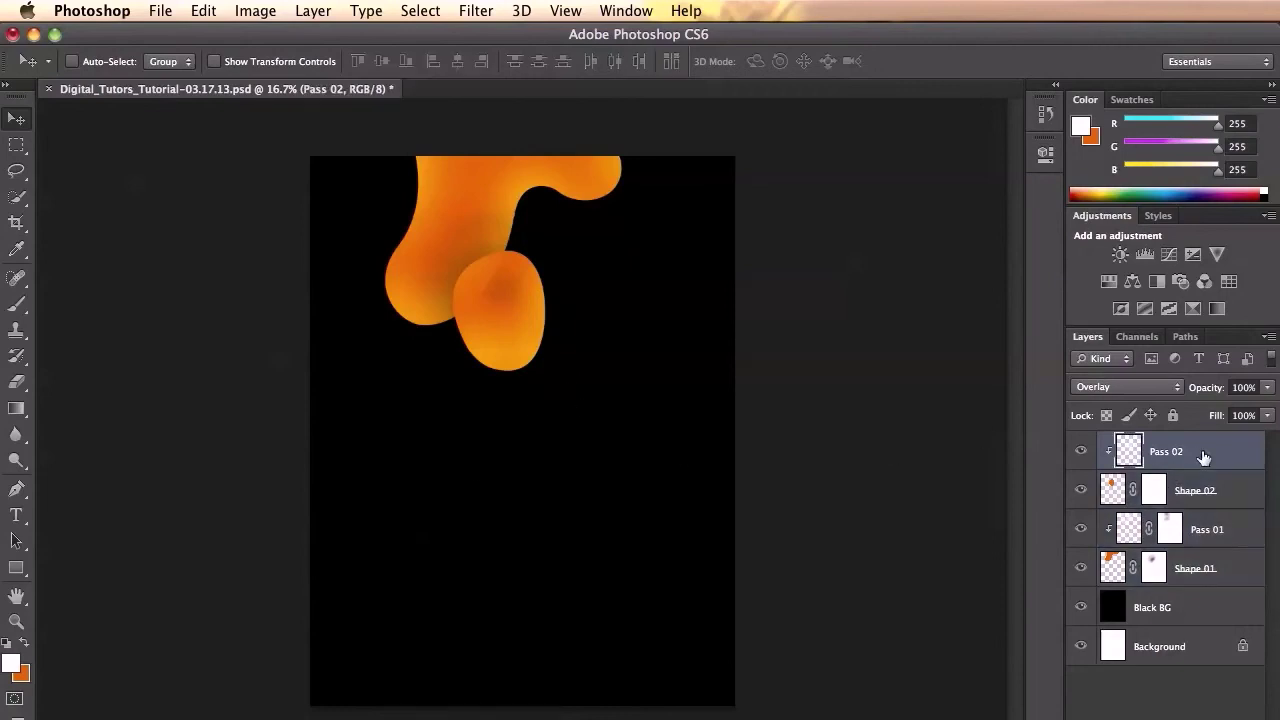
pyautogui.keyDown('shift'); pyautogui.click(1232, 497); pyautogui.keyUp('shift')
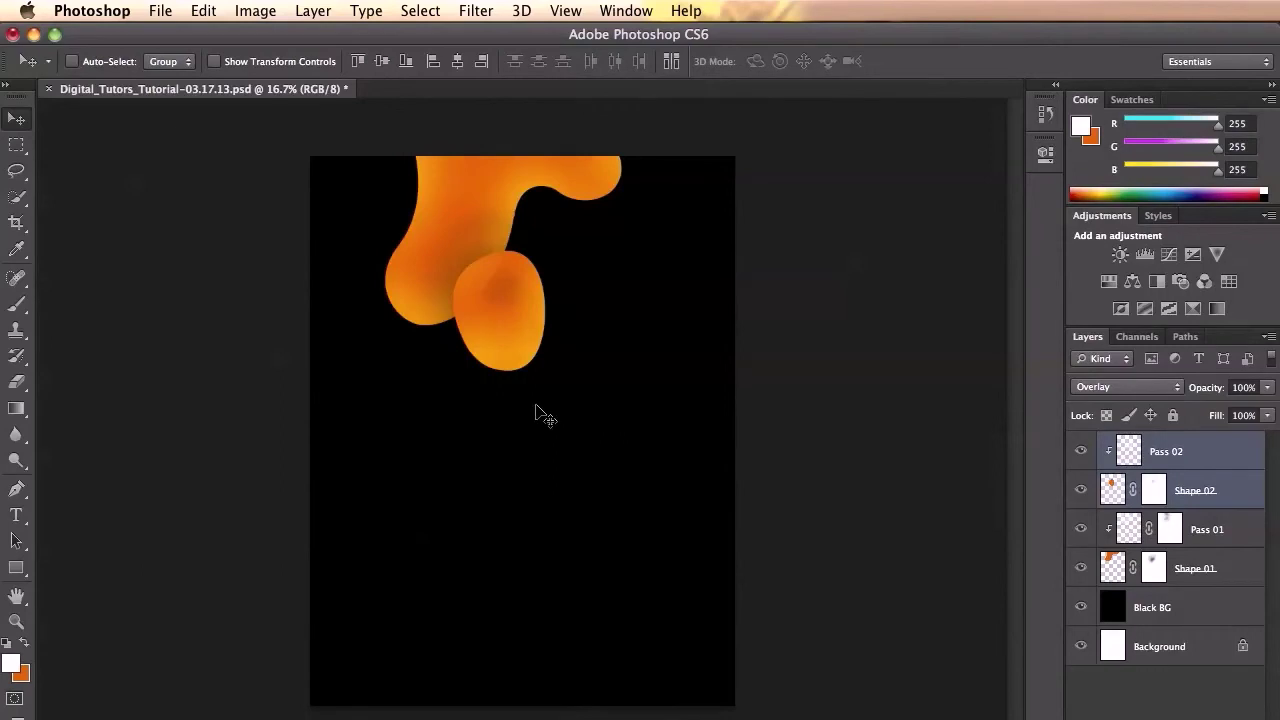
pyautogui.click(1197, 456)
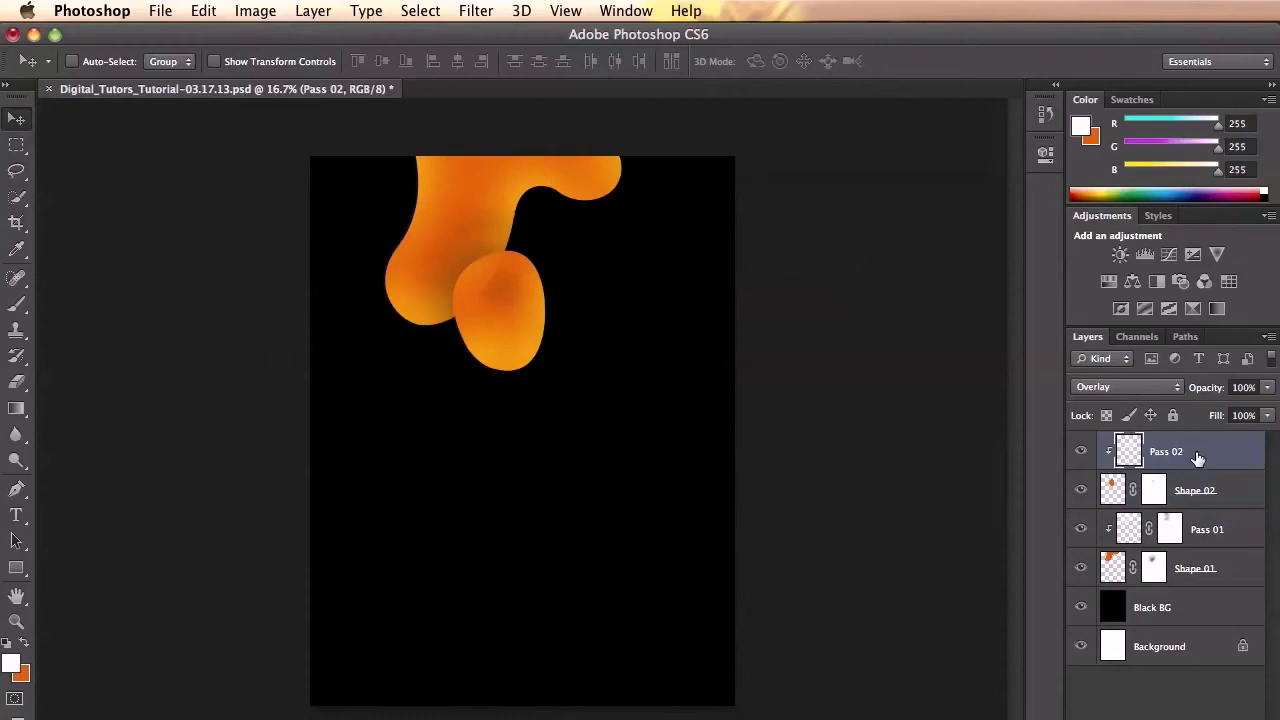
pyautogui.keyDown('shift'); pyautogui.click(1223, 498); pyautogui.keyUp('shift')
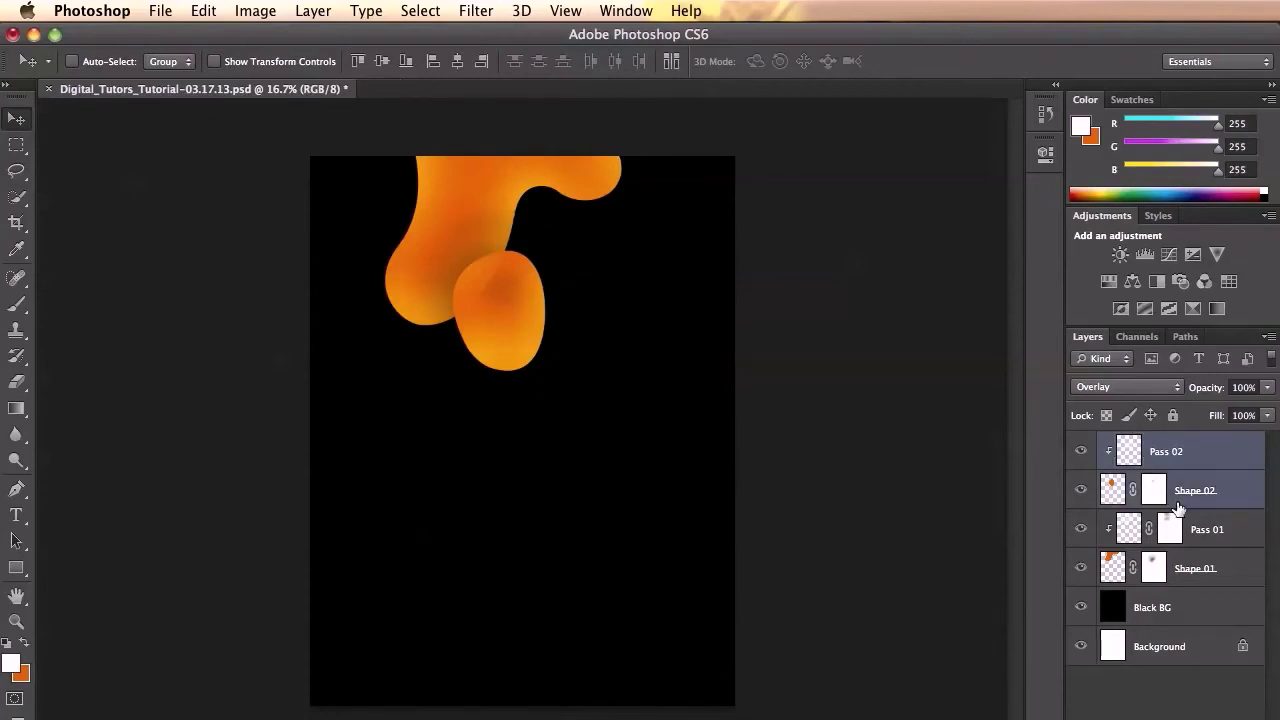
pyautogui.press('super+g')
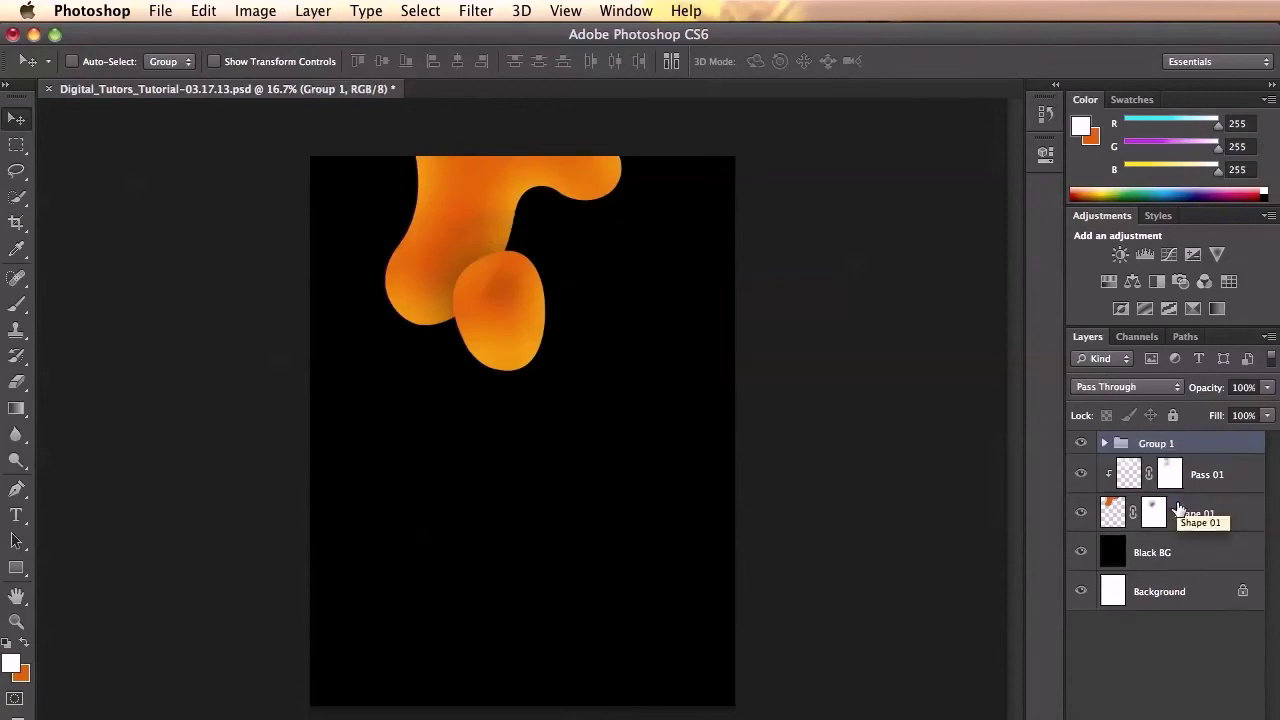
# Rename the group containing the oval's layers to "Shape 02".
pyautogui.doubleClick(1158, 444)
pyautogui.write('Shape 02')
pyautogui.press('Return')
# Group the Pass 01 and Shape 01 layers together and name the group "Shape 01".
pyautogui.click(1202, 474)
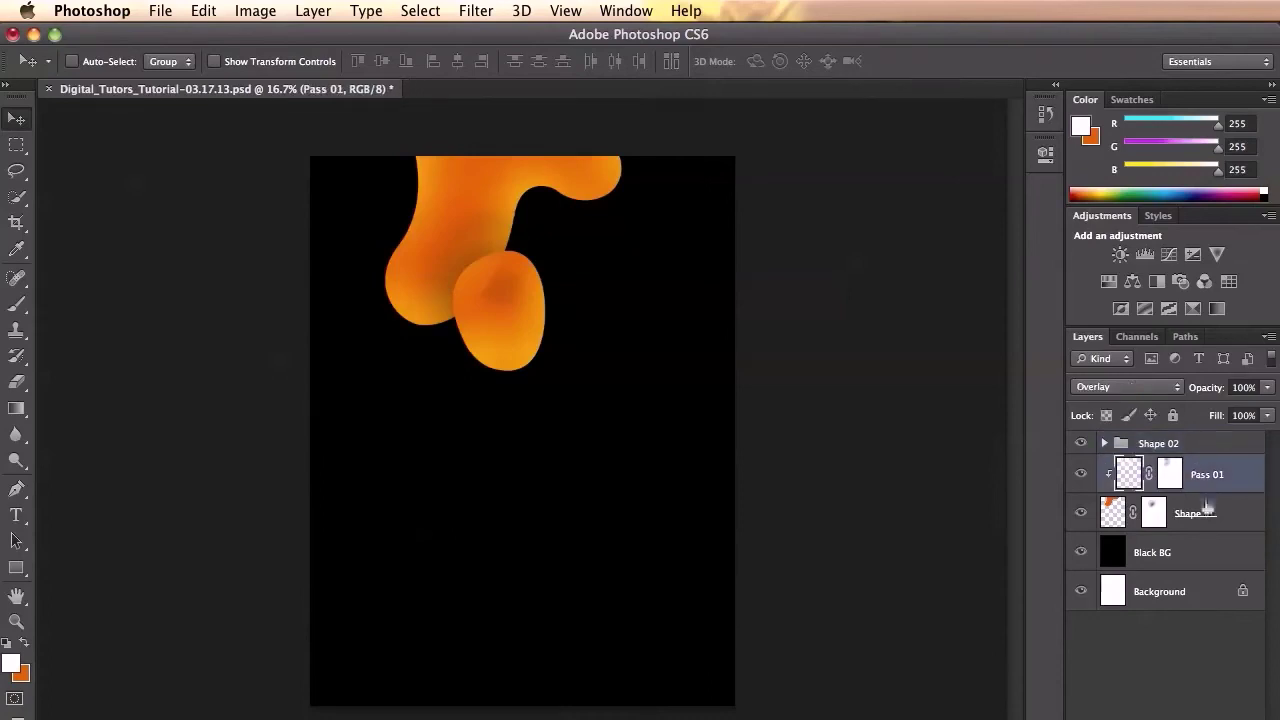
pyautogui.keyDown('shift'); pyautogui.click(1205, 516); pyautogui.keyUp('shift')
pyautogui.hotkey('ctrl', 'g')
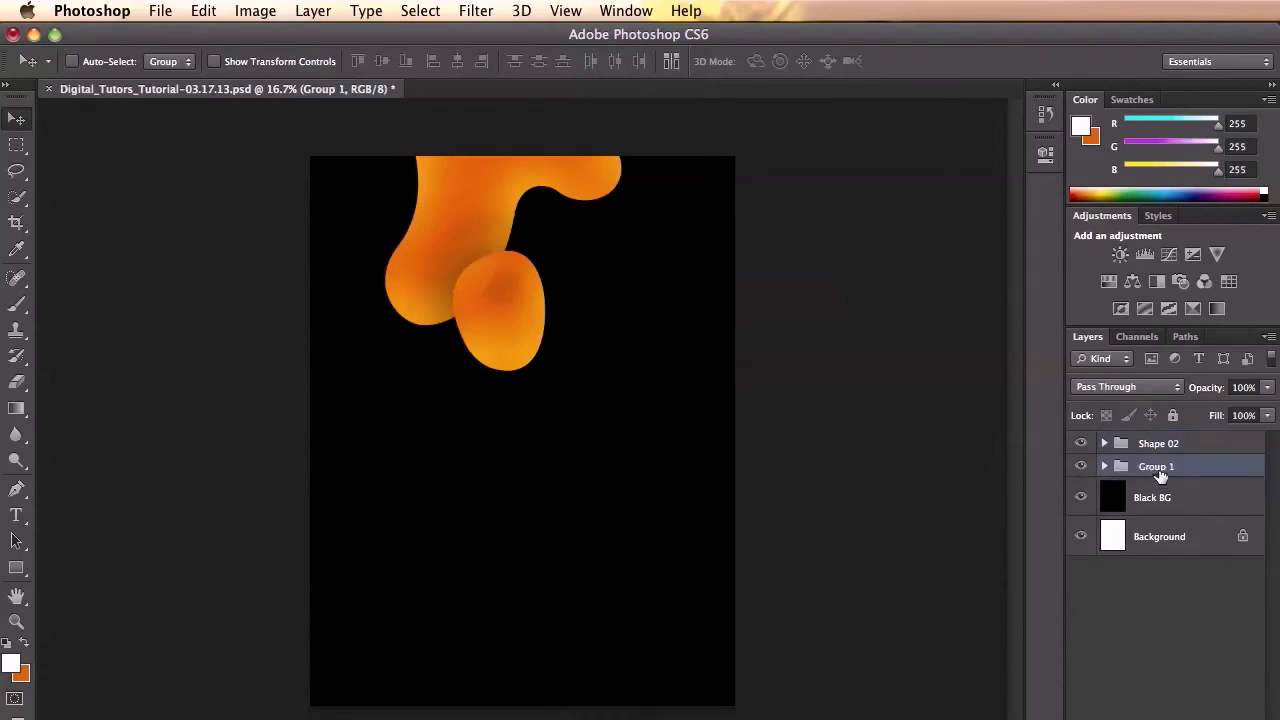
pyautogui.doubleClick(1159, 465)
pyautogui.write('Shape 01')
pyautogui.press('Return')
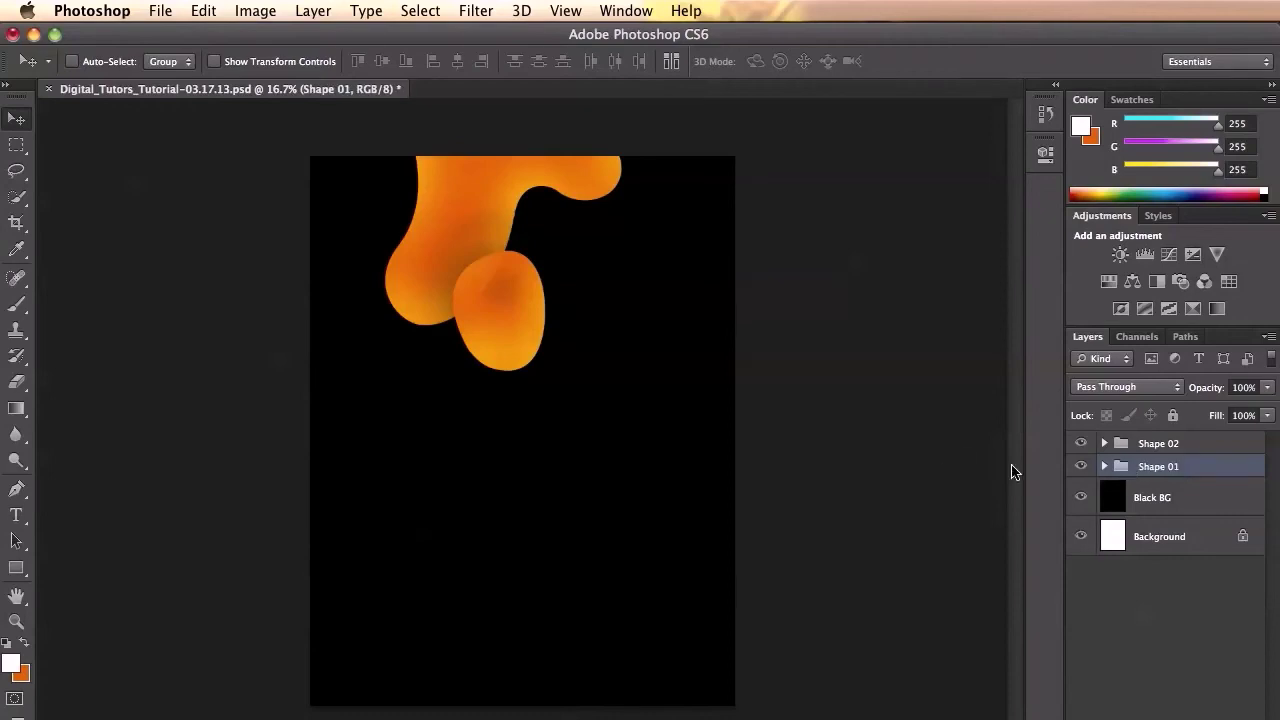
# Unlock the white Background layer and move it above the Black BG layer, beneath the shape groups.
pyautogui.click(1155, 538)
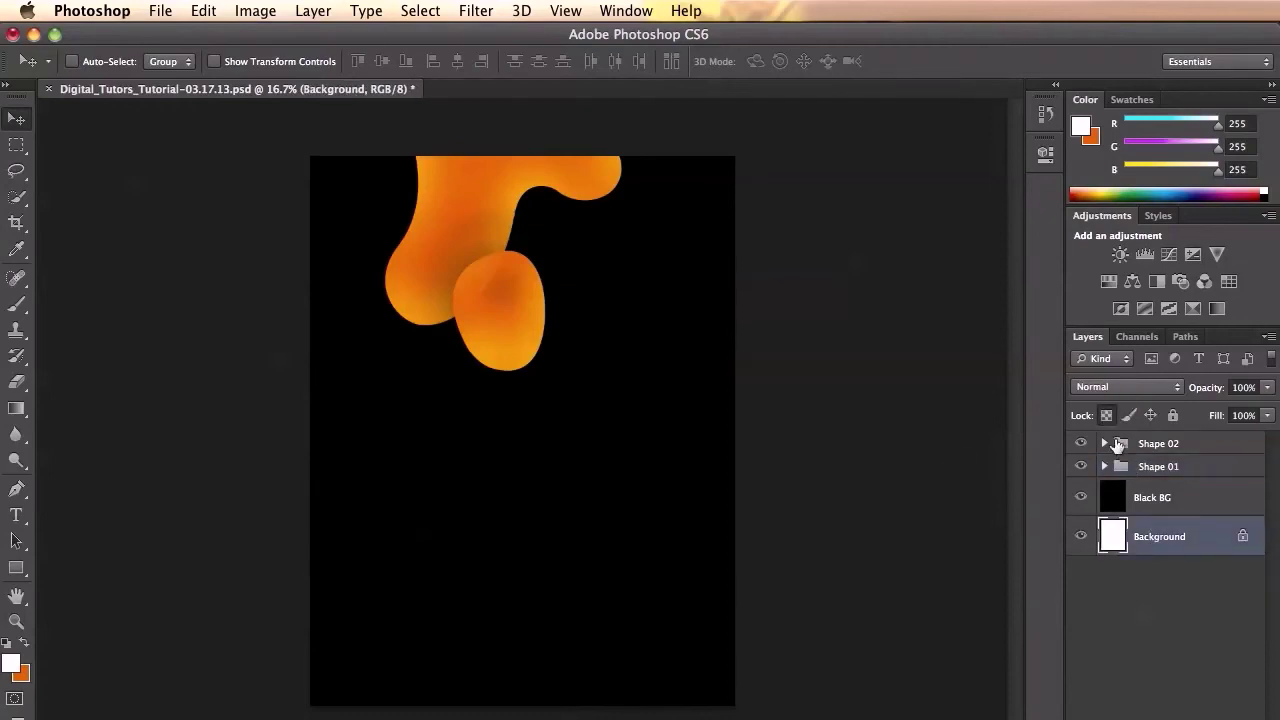
pyautogui.click(1106, 416)
pyautogui.hotkey('ctrl', ']')
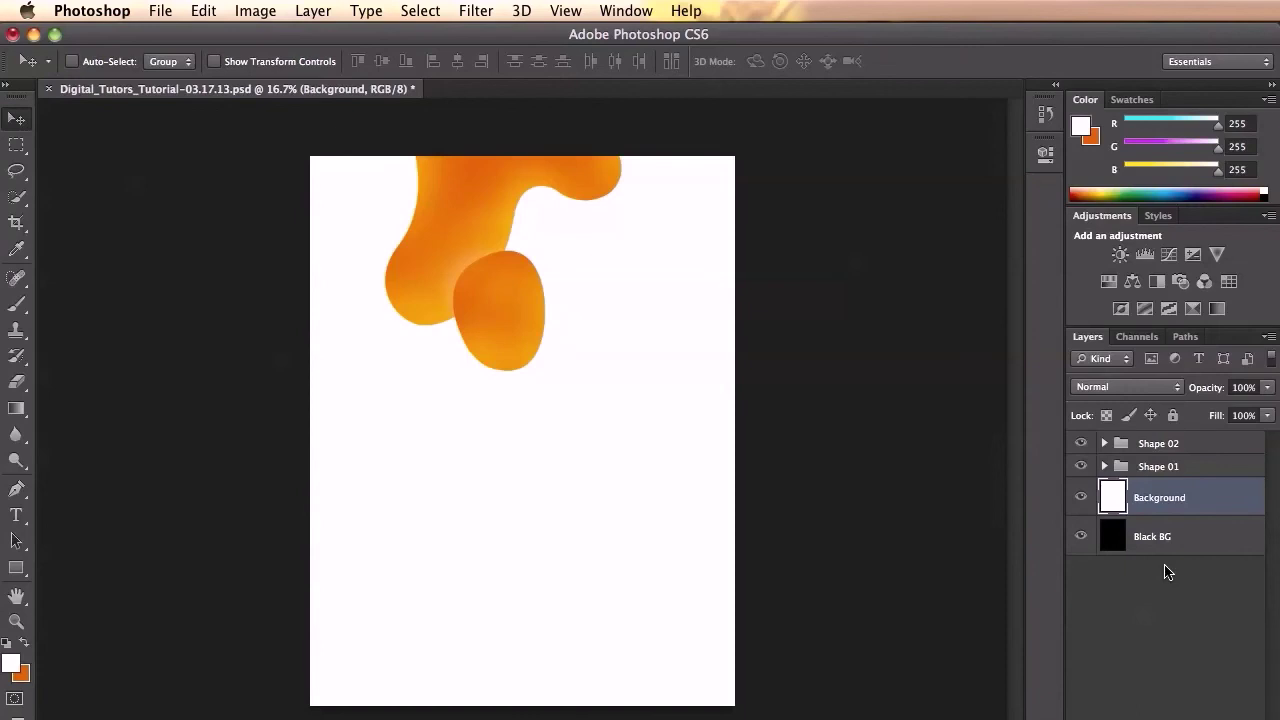
pyautogui.hotkey('ctrl', '[')
pyautogui.hotkey('ctrl', ']')
pyautogui.hotkey('ctrl', '[')
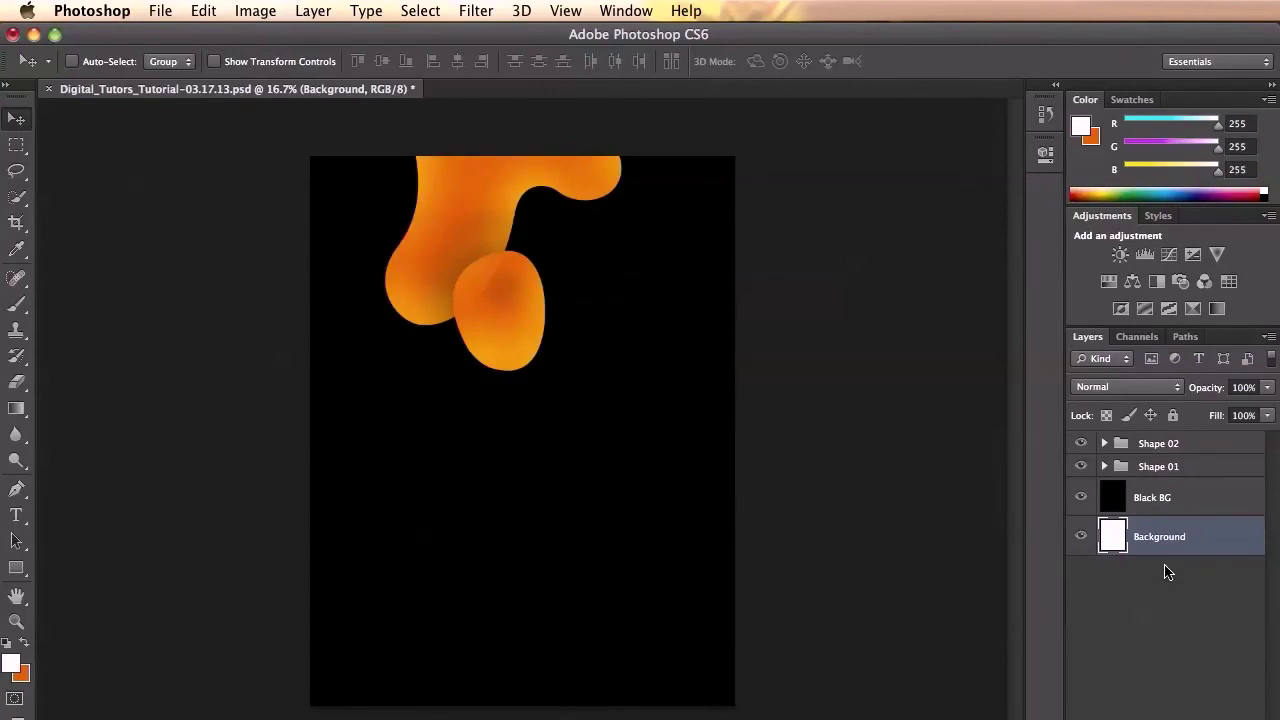
pyautogui.hotkey('ctrl', ']')
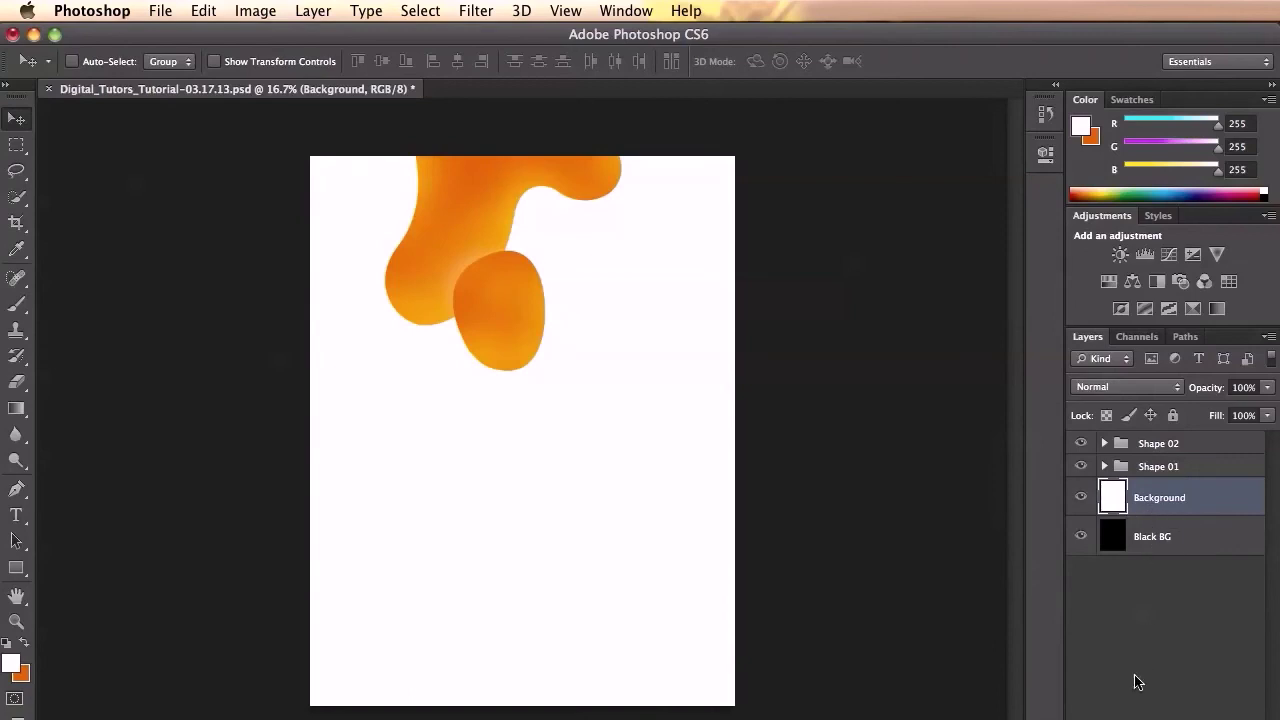
# Add a layer mask to the Background layer and draw a white-to-black radial gradient on it from the canvas centre past its right edge.
pyautogui.click(1150, 719)
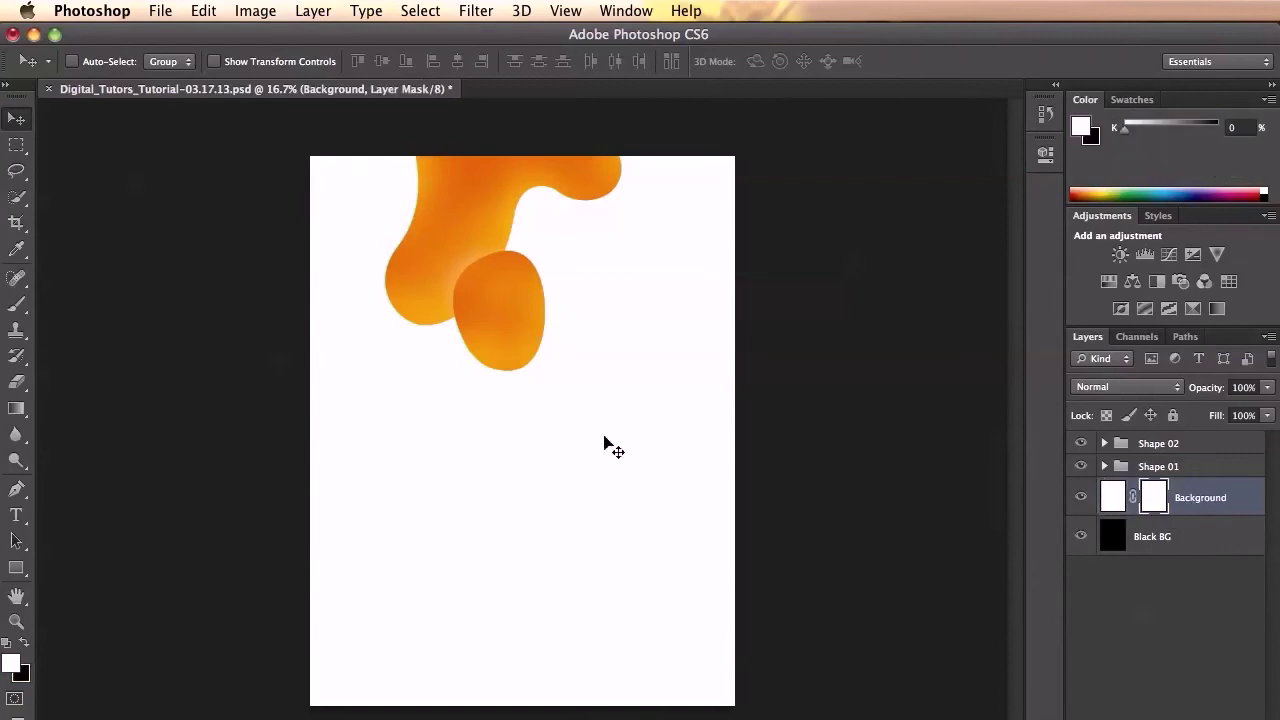
pyautogui.press('g')
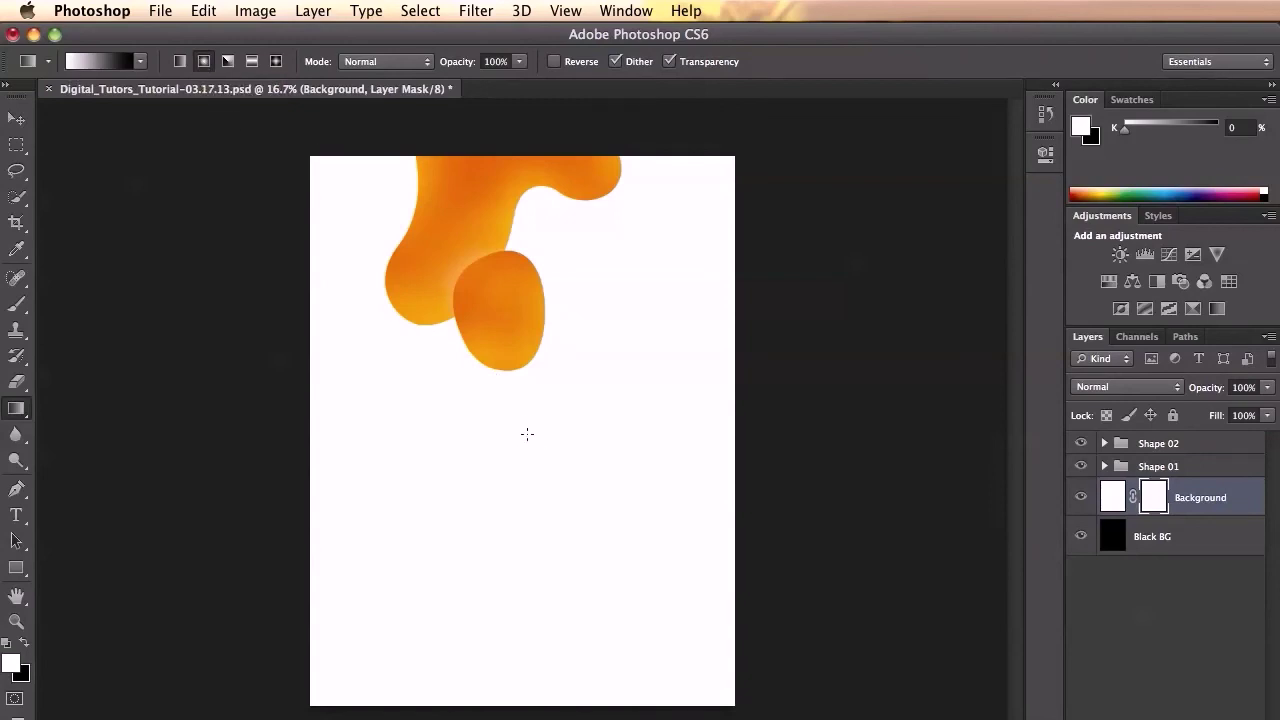
pyautogui.moveTo(522, 432); pyautogui.dragTo(789, 425)
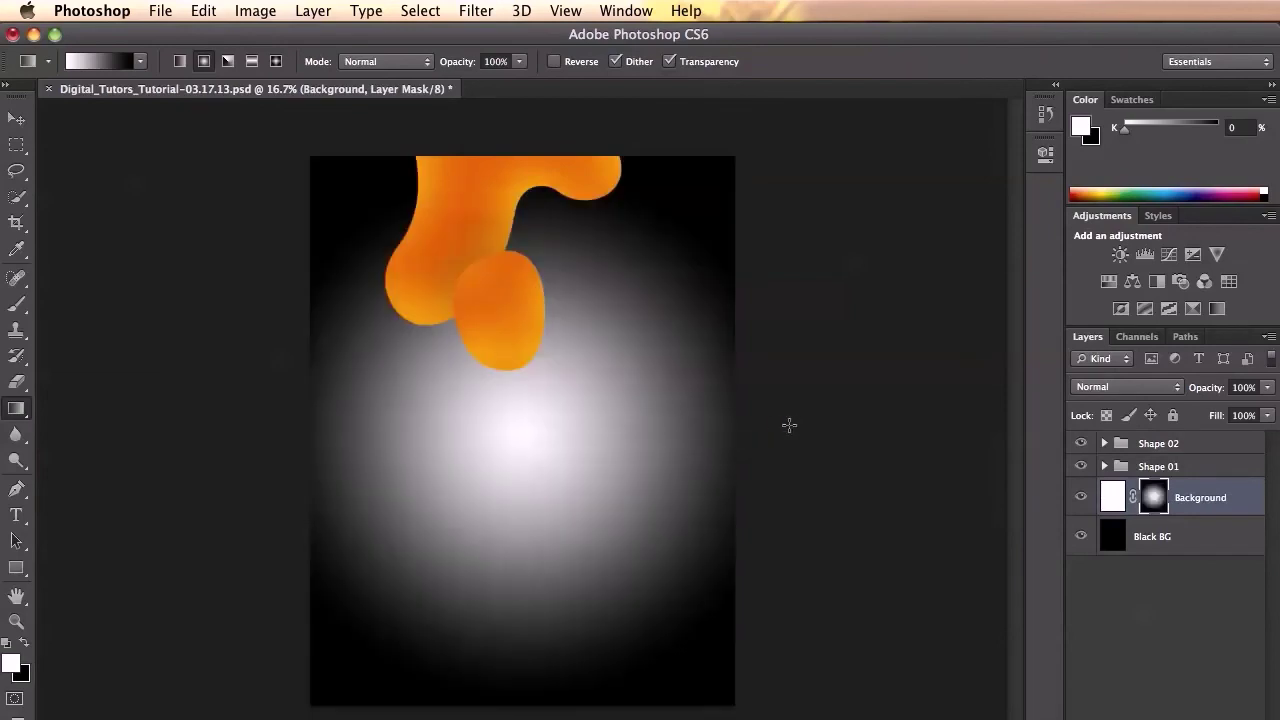
# Lower the Background layer's opacity to 15% for a faint central glow behind the shapes.
pyautogui.press('v')
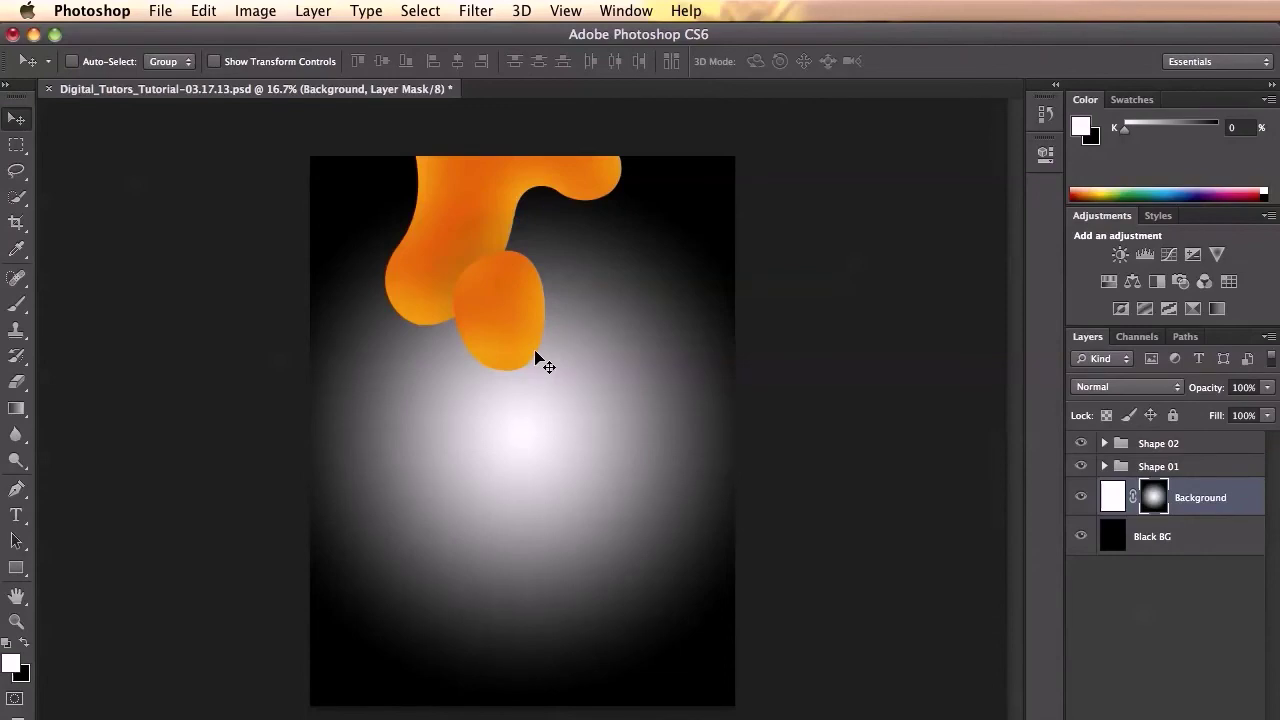
pyautogui.press('1')
pyautogui.press('5')
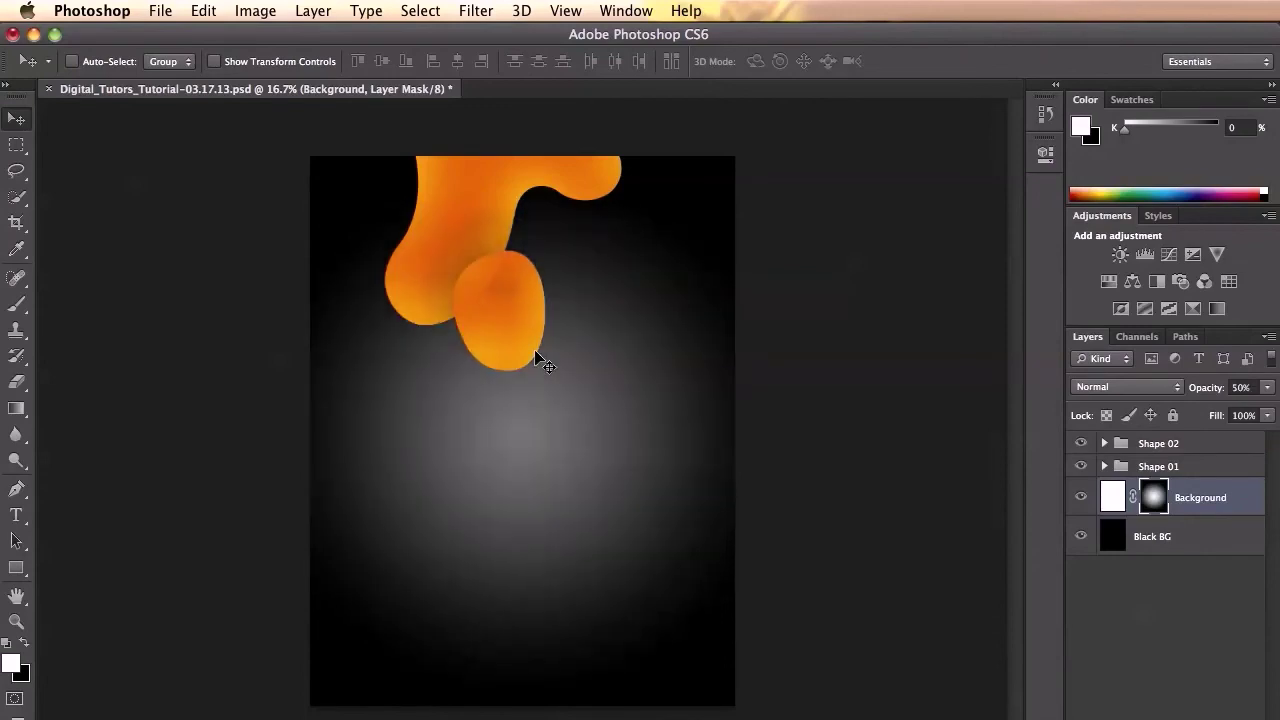
pyautogui.press('1')
pyautogui.press('5')
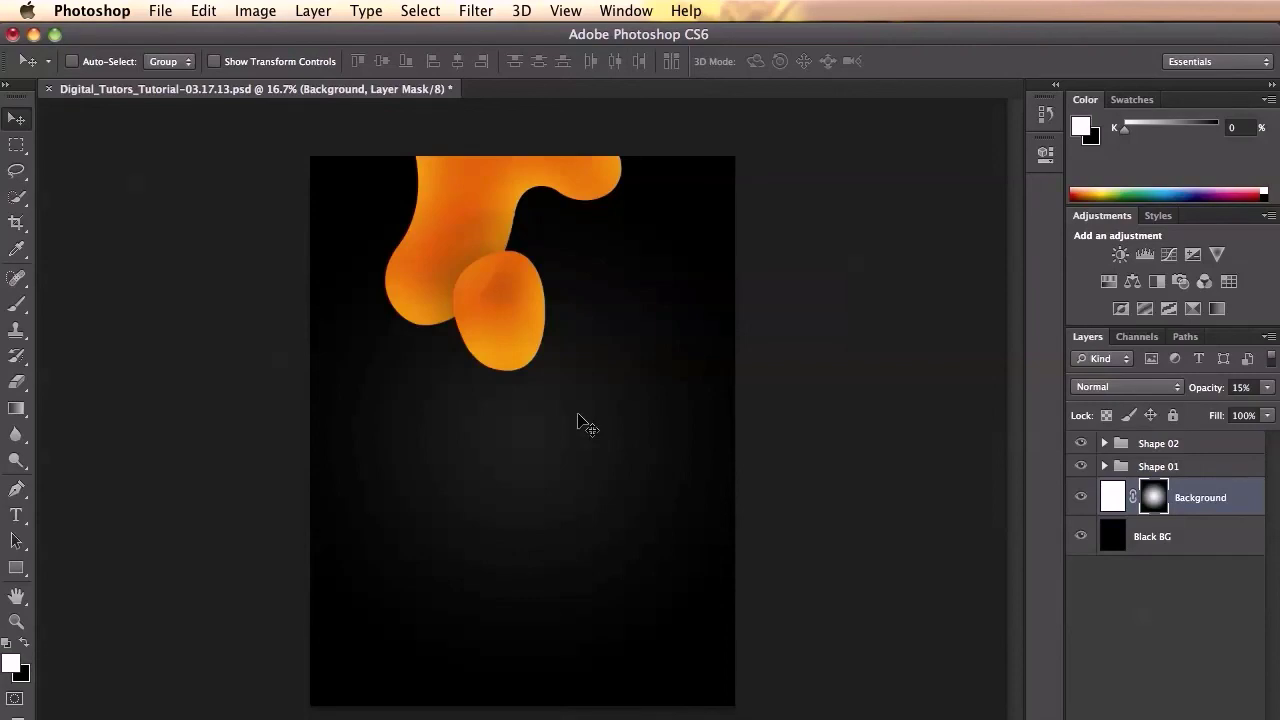
pyautogui.press('super+plus')
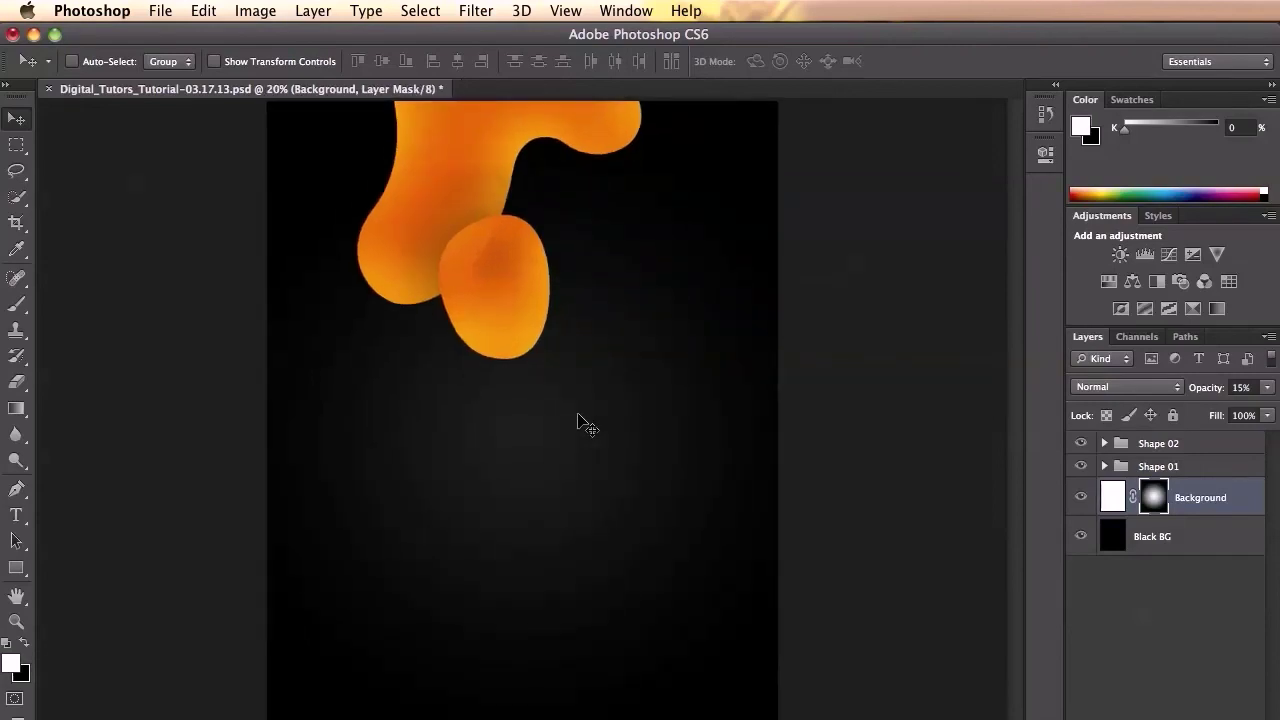